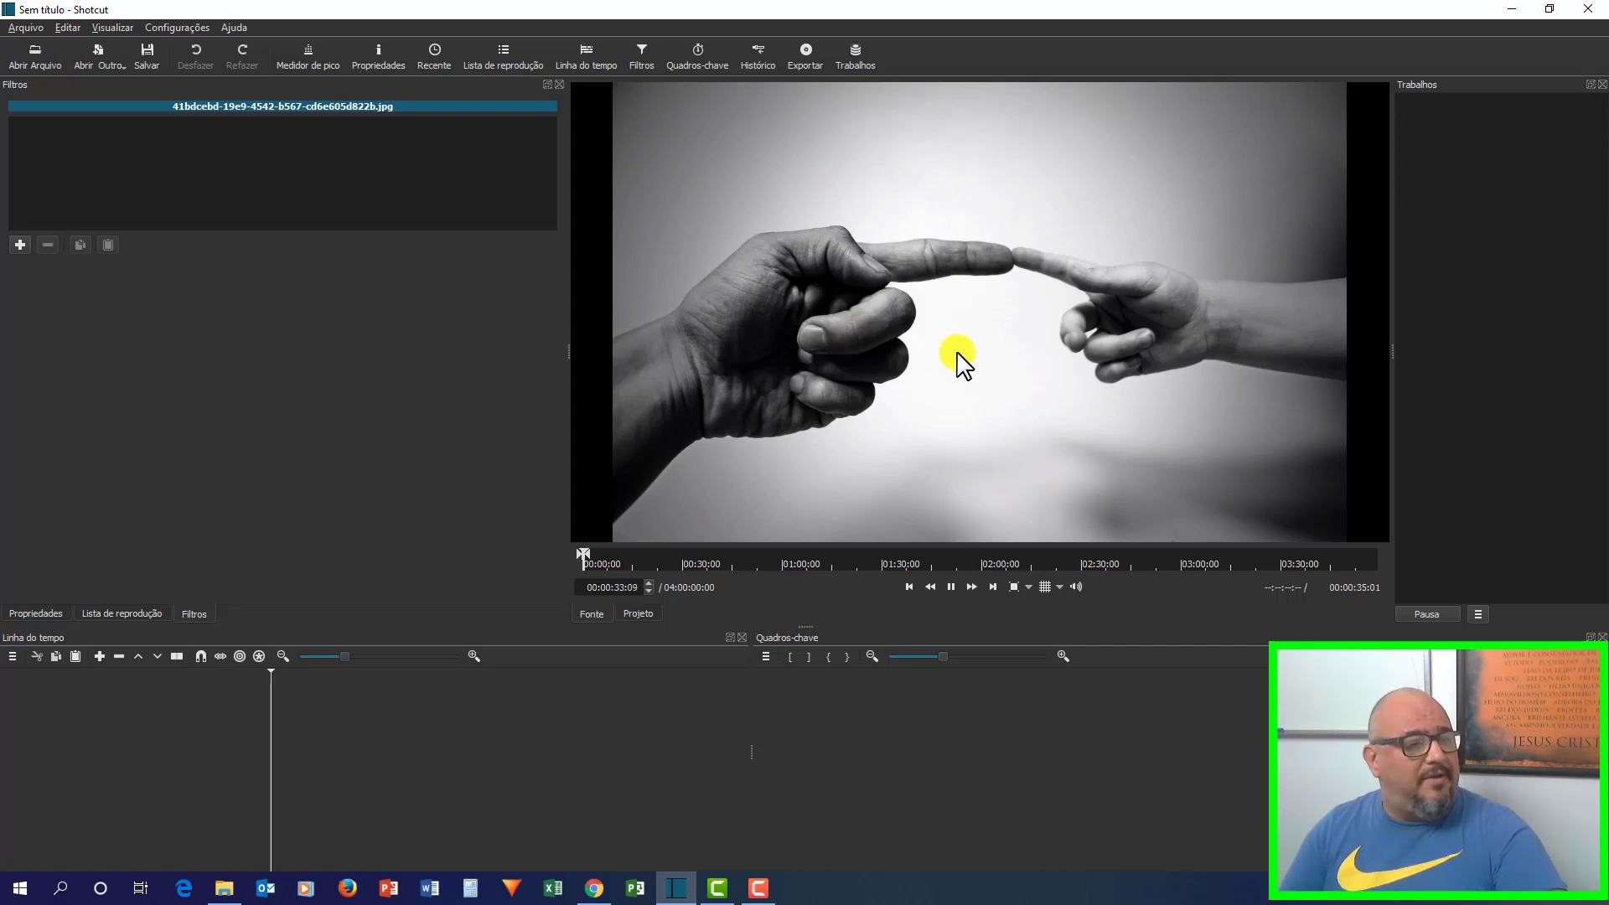
Place the black-and-white hands photo at the start of the timeline and add a second video track above it.
left_click_drag(1016, 308, 337, 696)
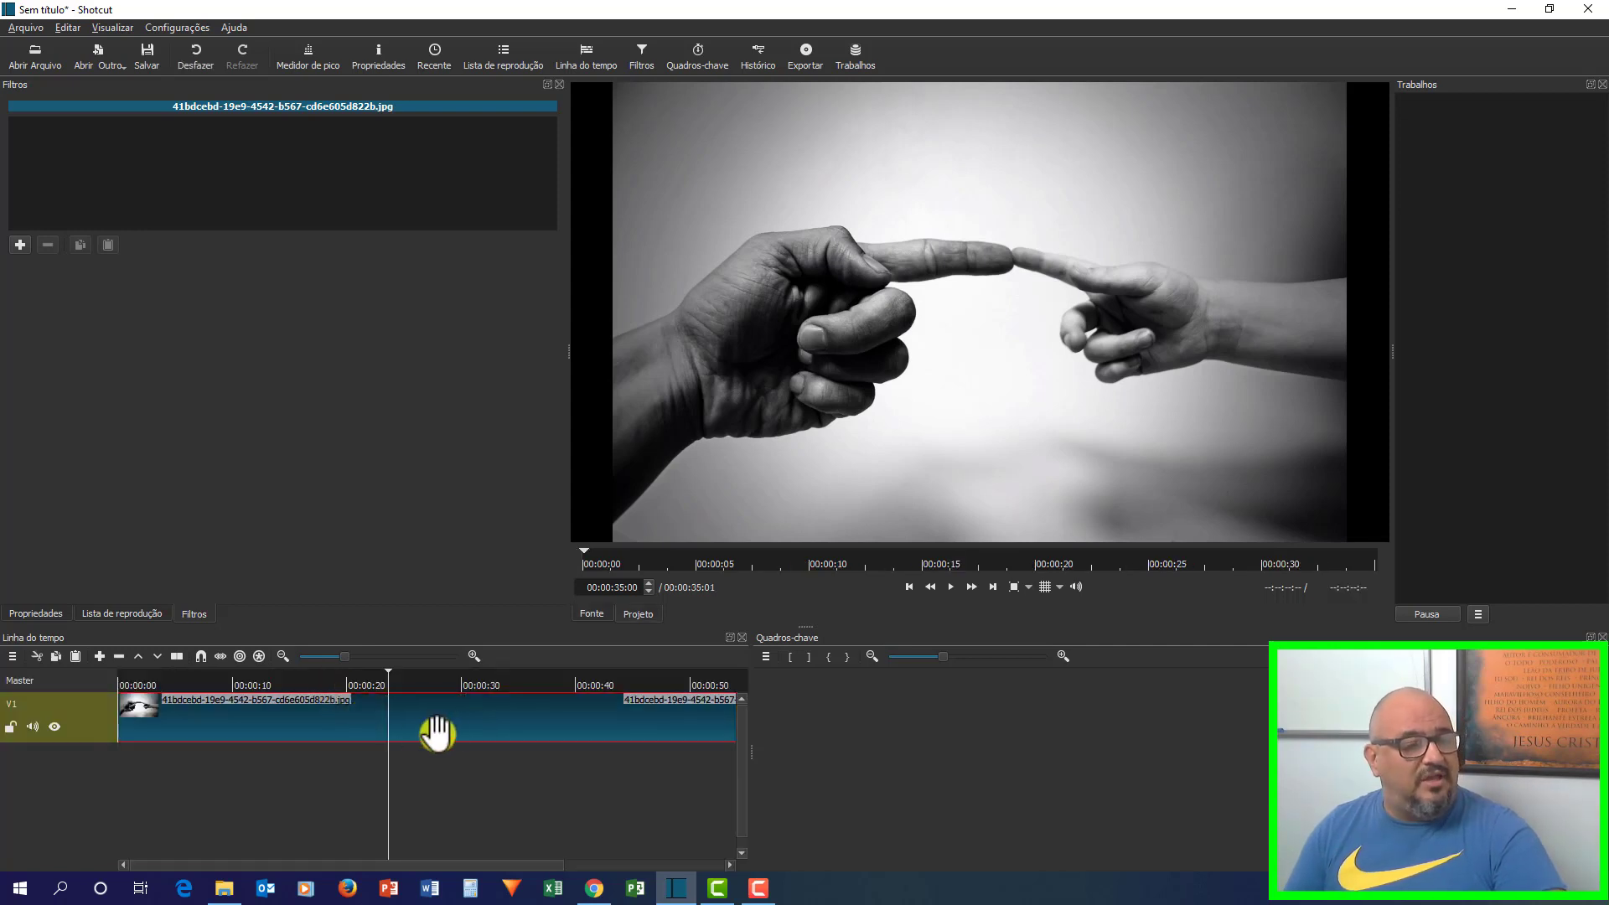
left_click(12, 657)
left_click(45, 657)
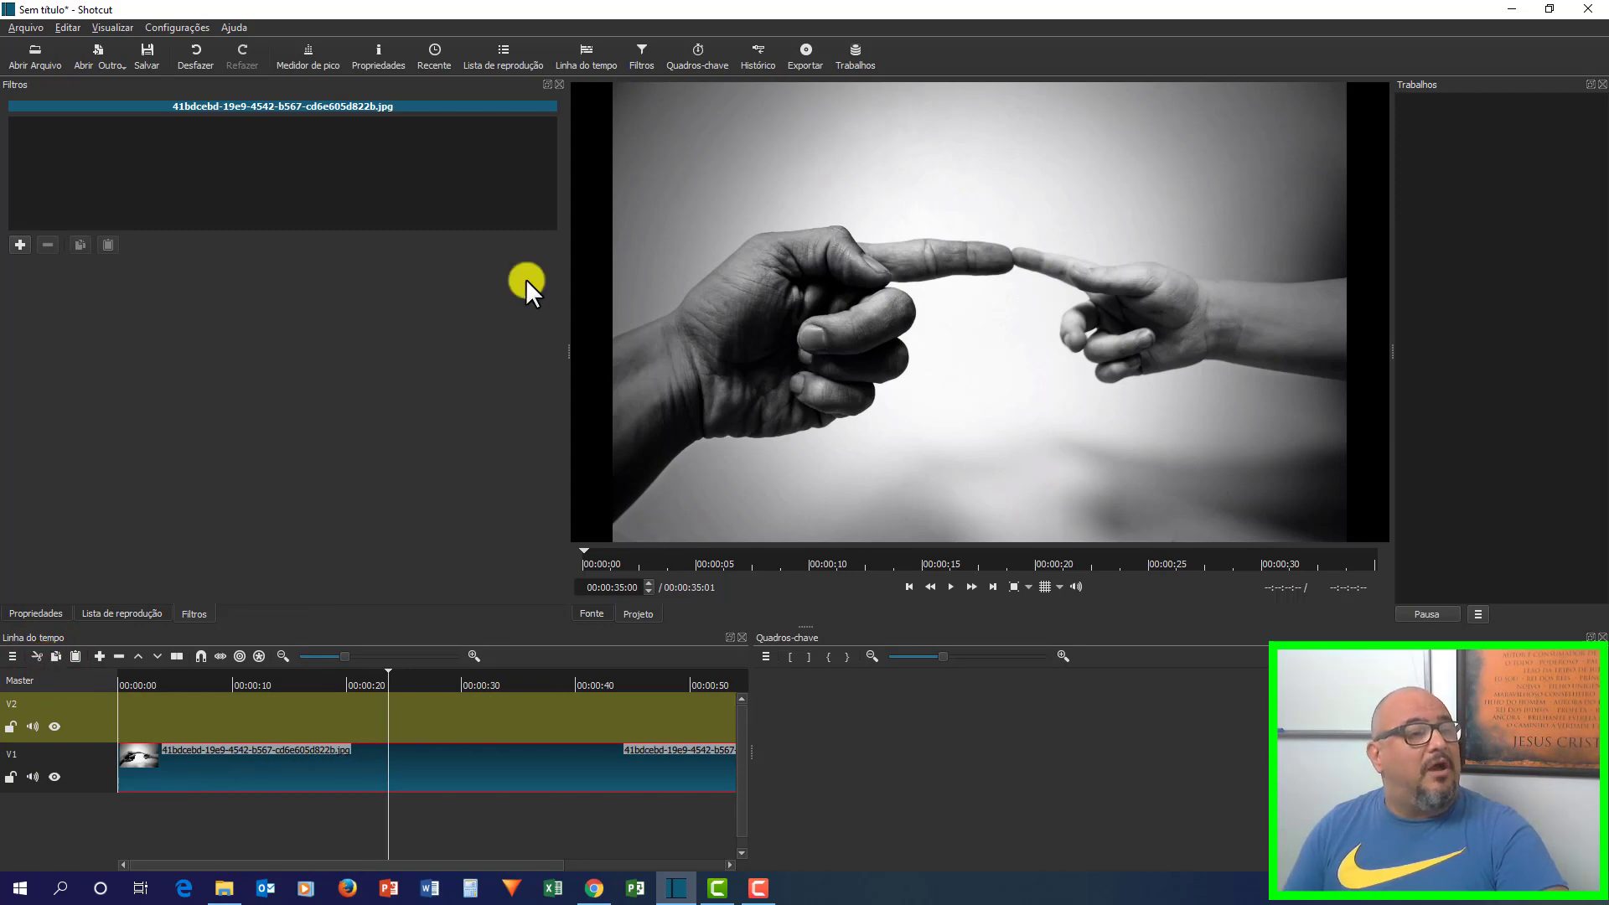
Open the red INSCREVA-SE image from the CALL TO ACTIONS folder and place it on track V2.
left_click(37, 50)
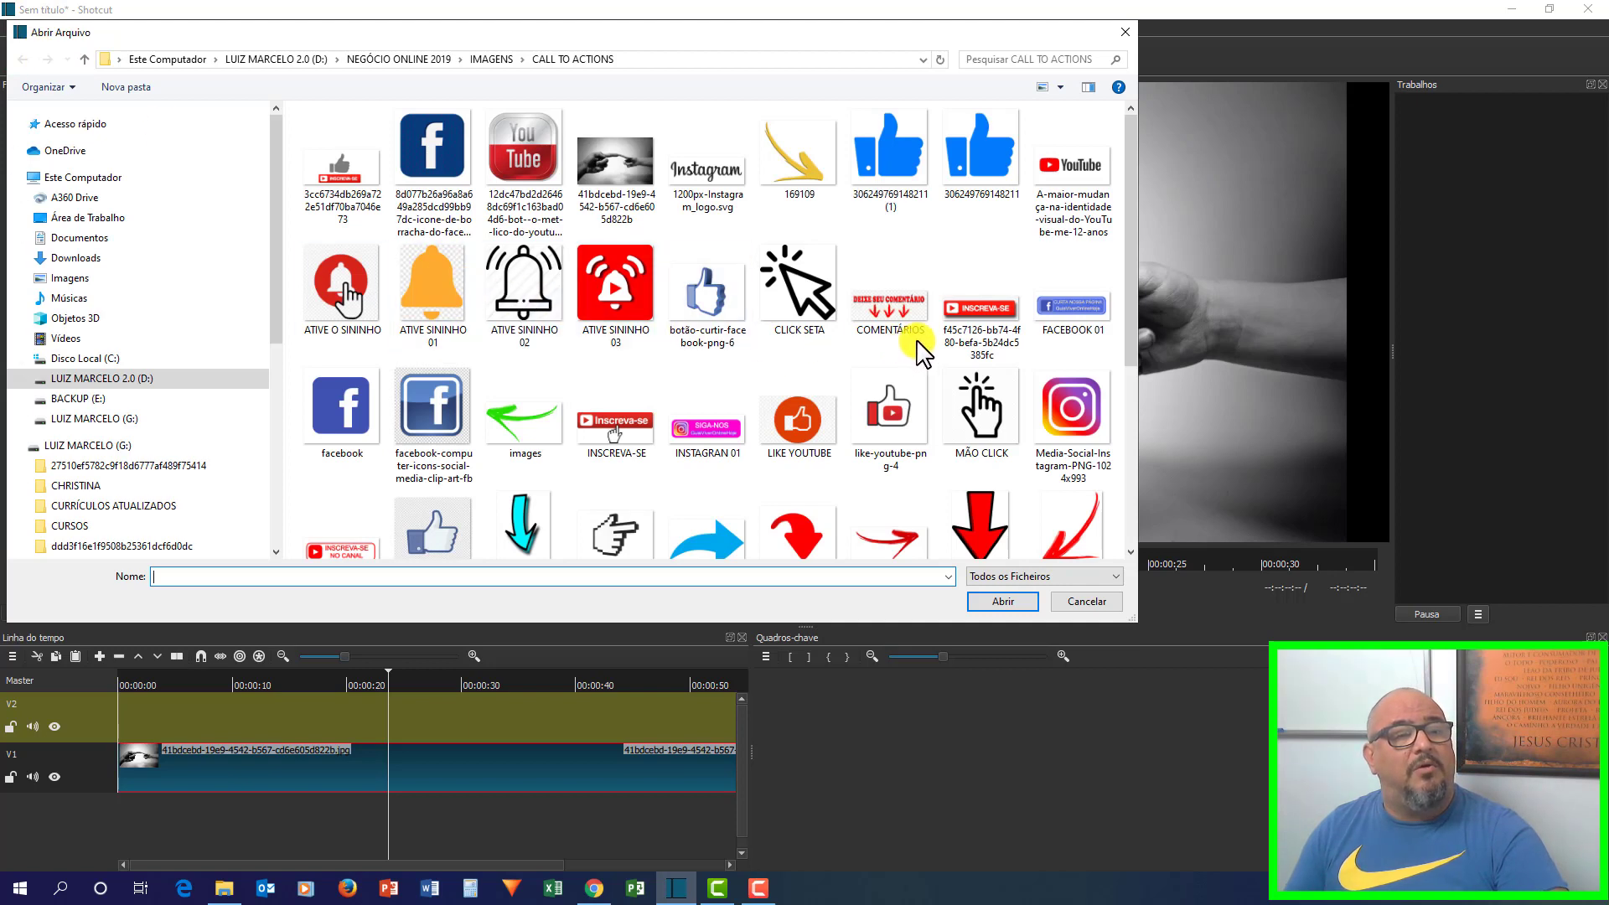
left_click(973, 299)
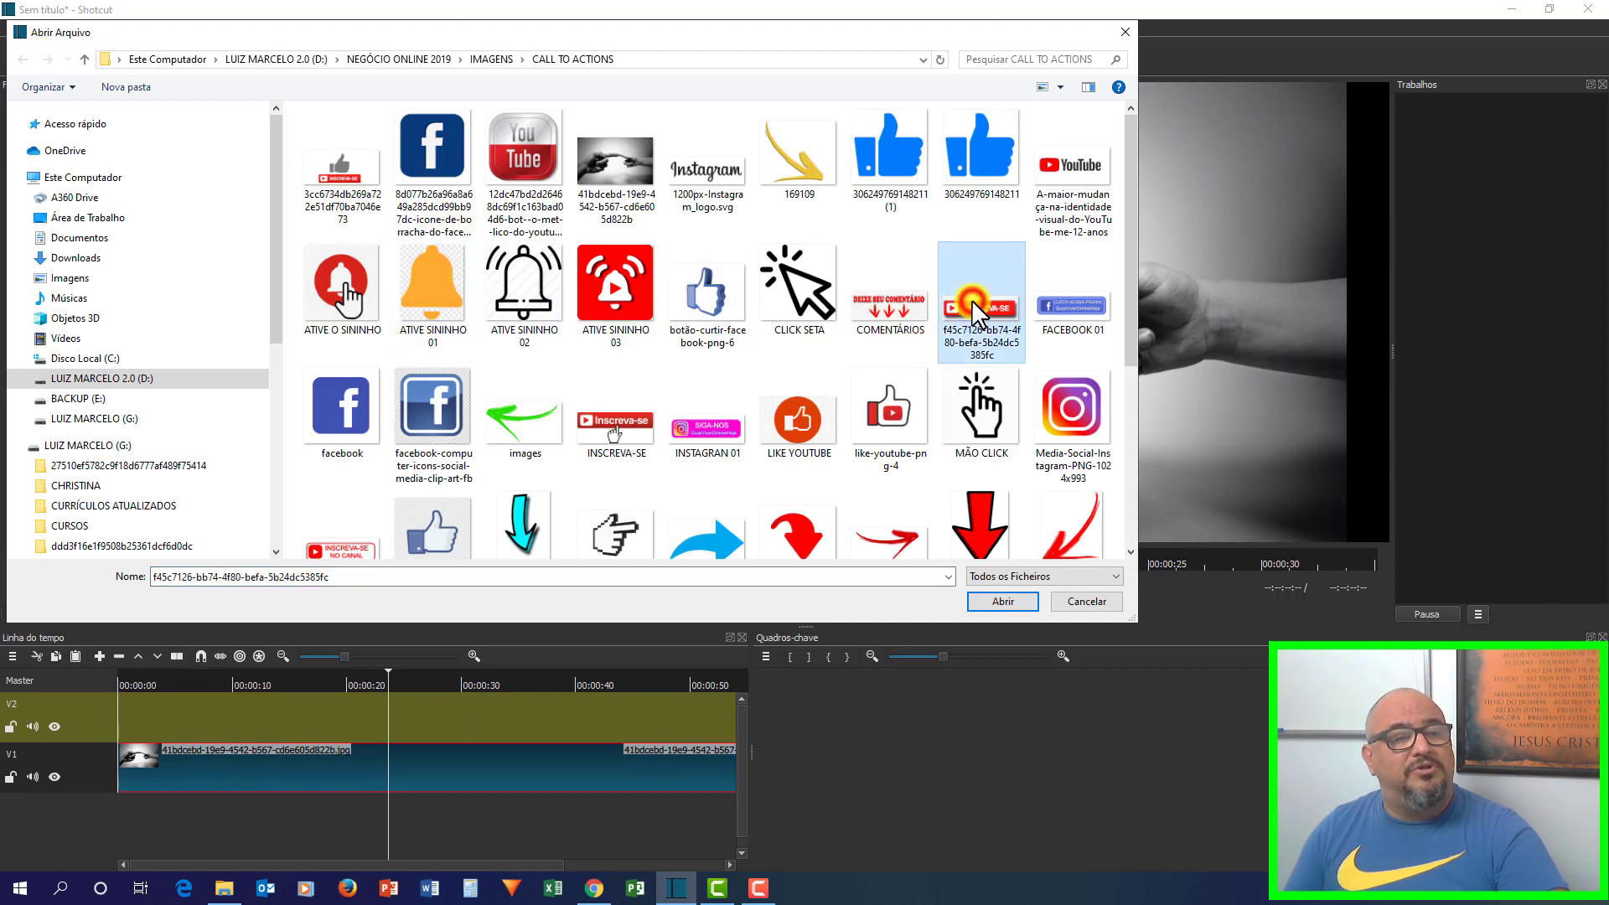
left_click(998, 601)
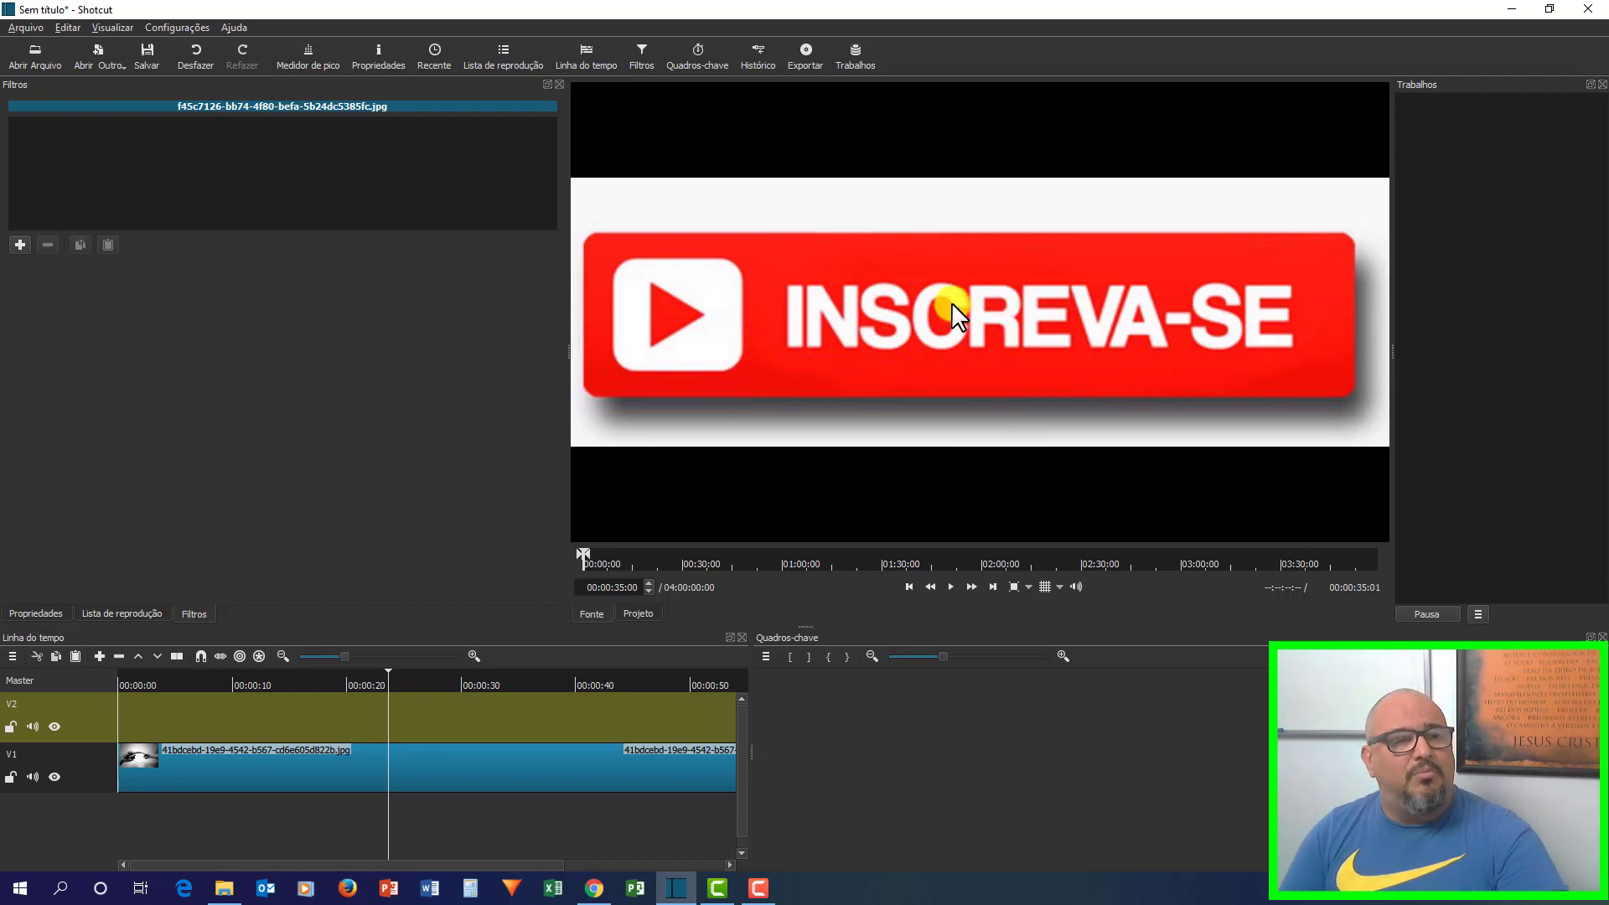
left_click_drag(953, 301, 465, 700)
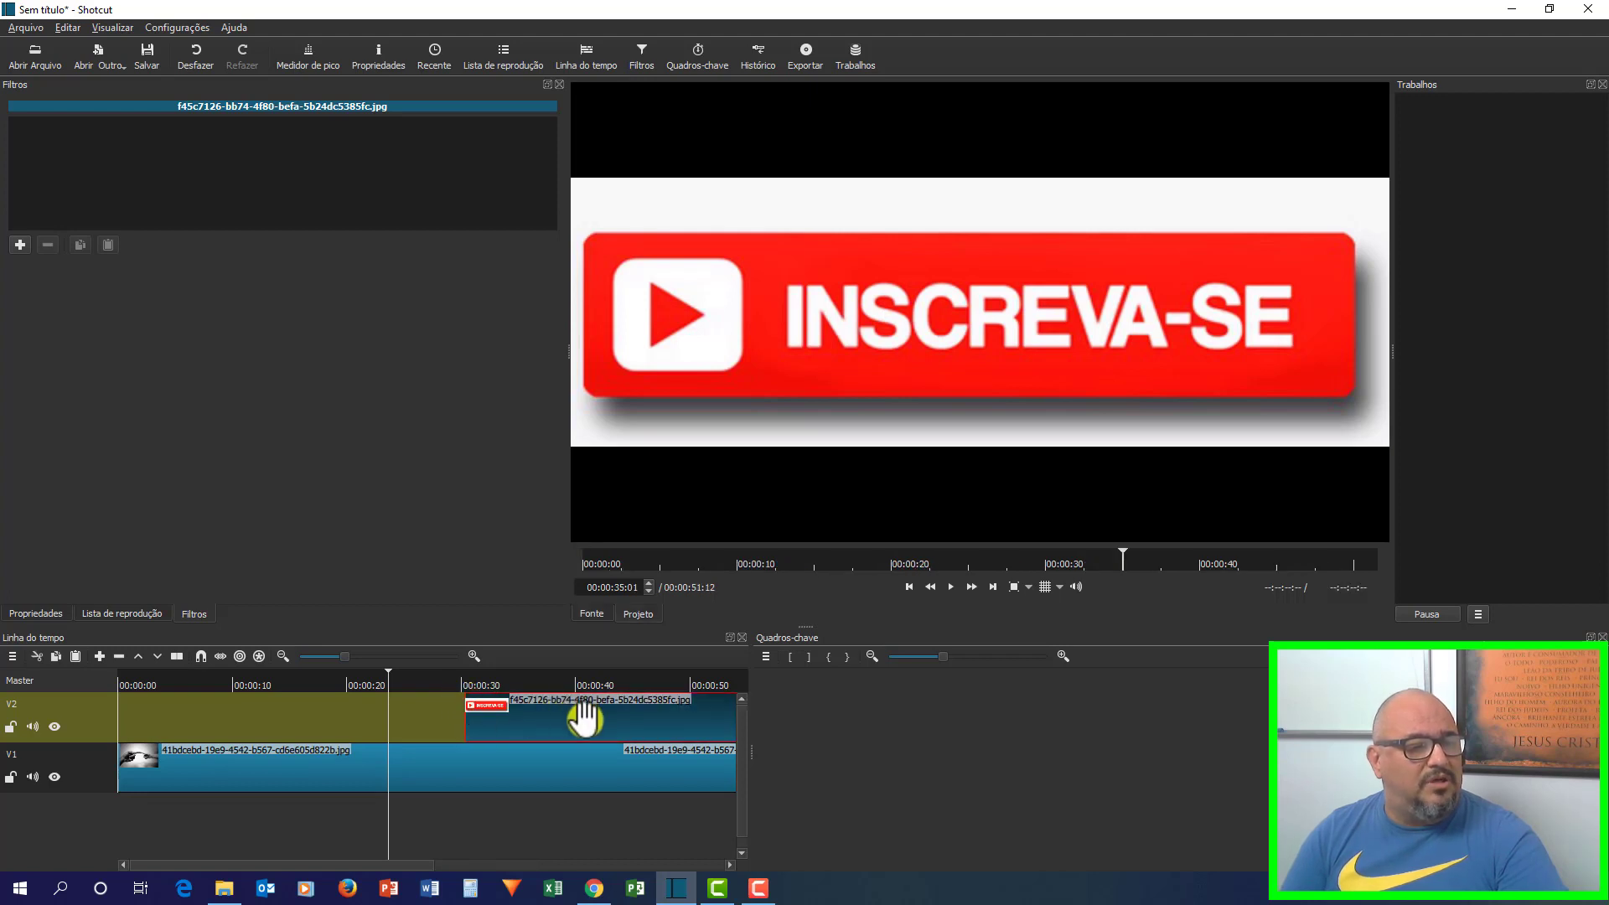
Move the INSCREVA-SE clip earlier on V2 and extend the end of the hands clip on V1 past it.
left_click_drag(584, 718, 259, 711)
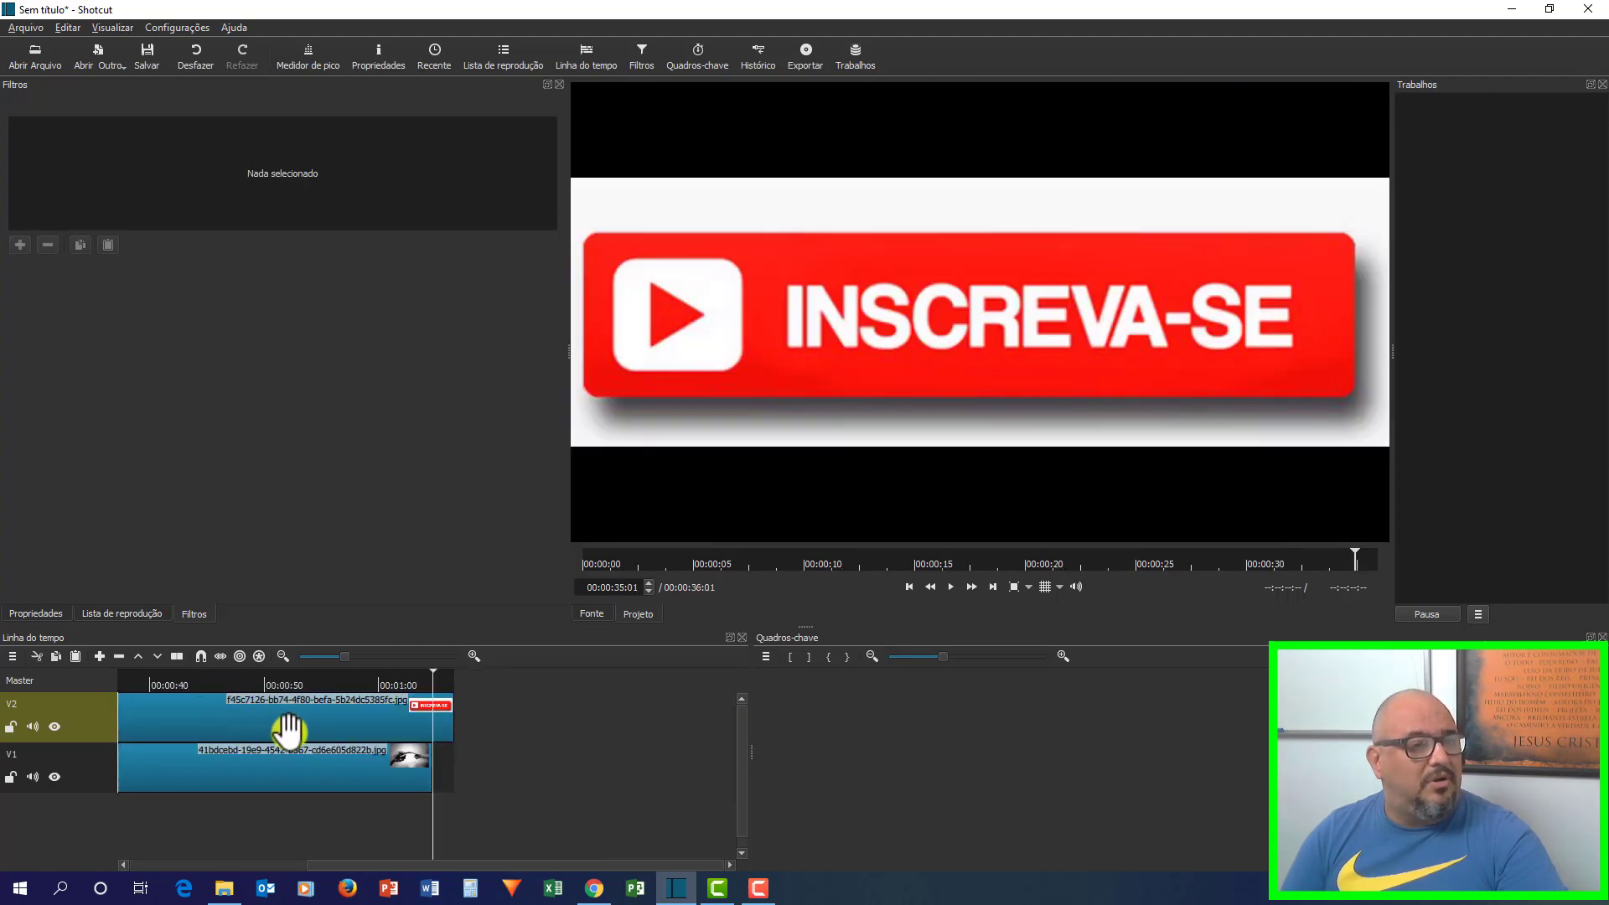
left_click(391, 770)
left_click_drag(391, 769, 667, 784)
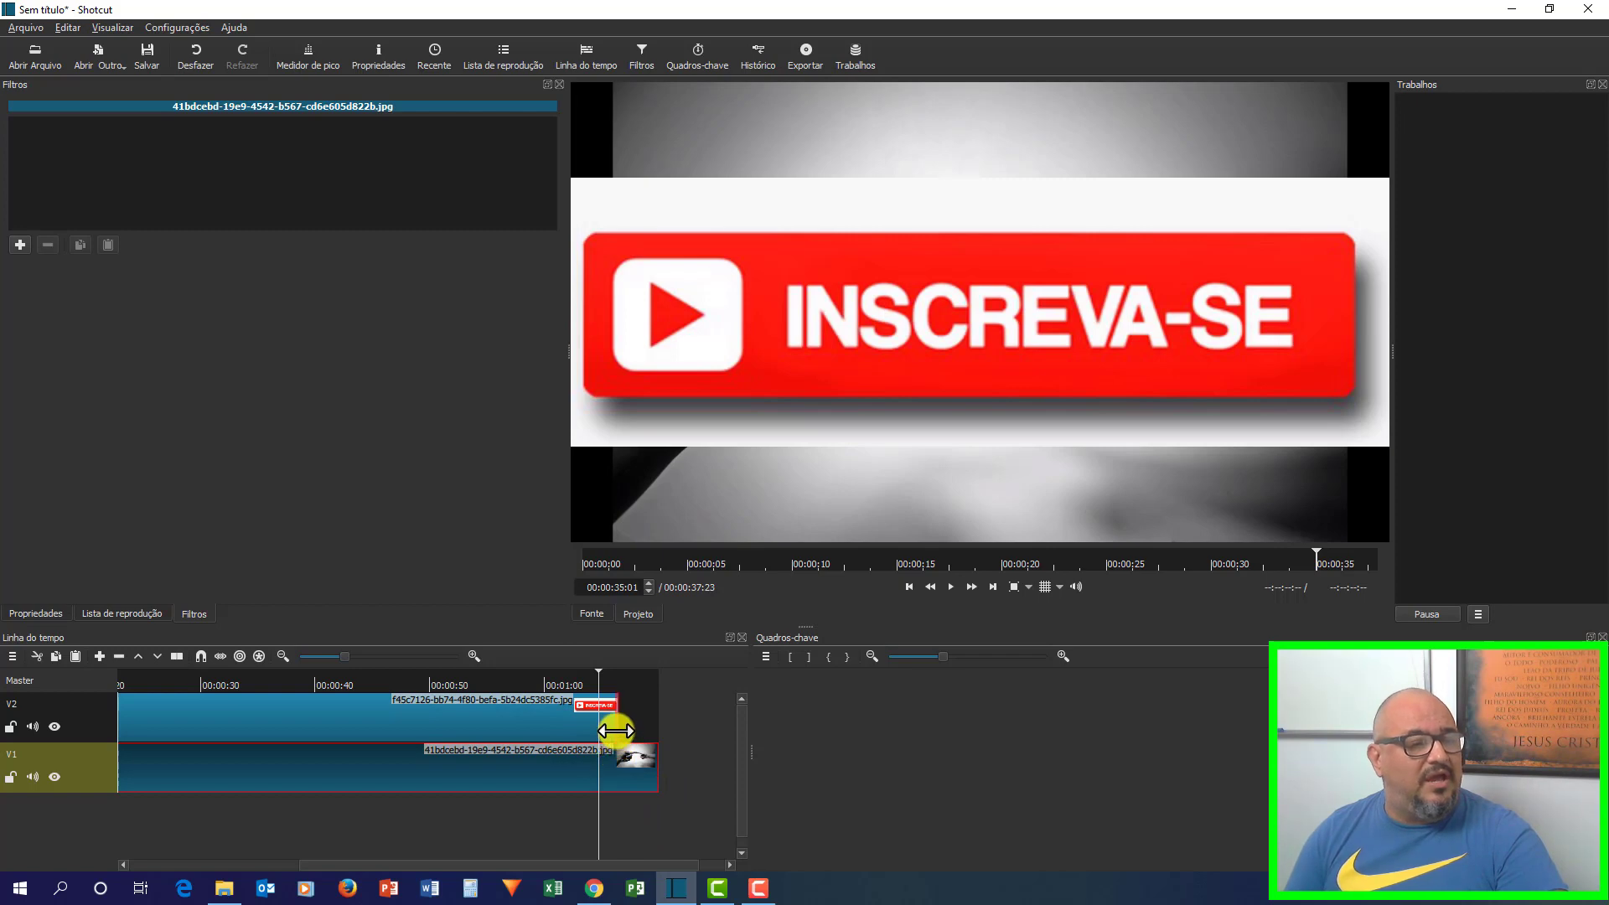
Trim the INSCREVA-SE clip to about 7 seconds and move it near the beginning of V2, starting at about 1 second.
left_click(493, 723)
left_click_drag(617, 728, 262, 717)
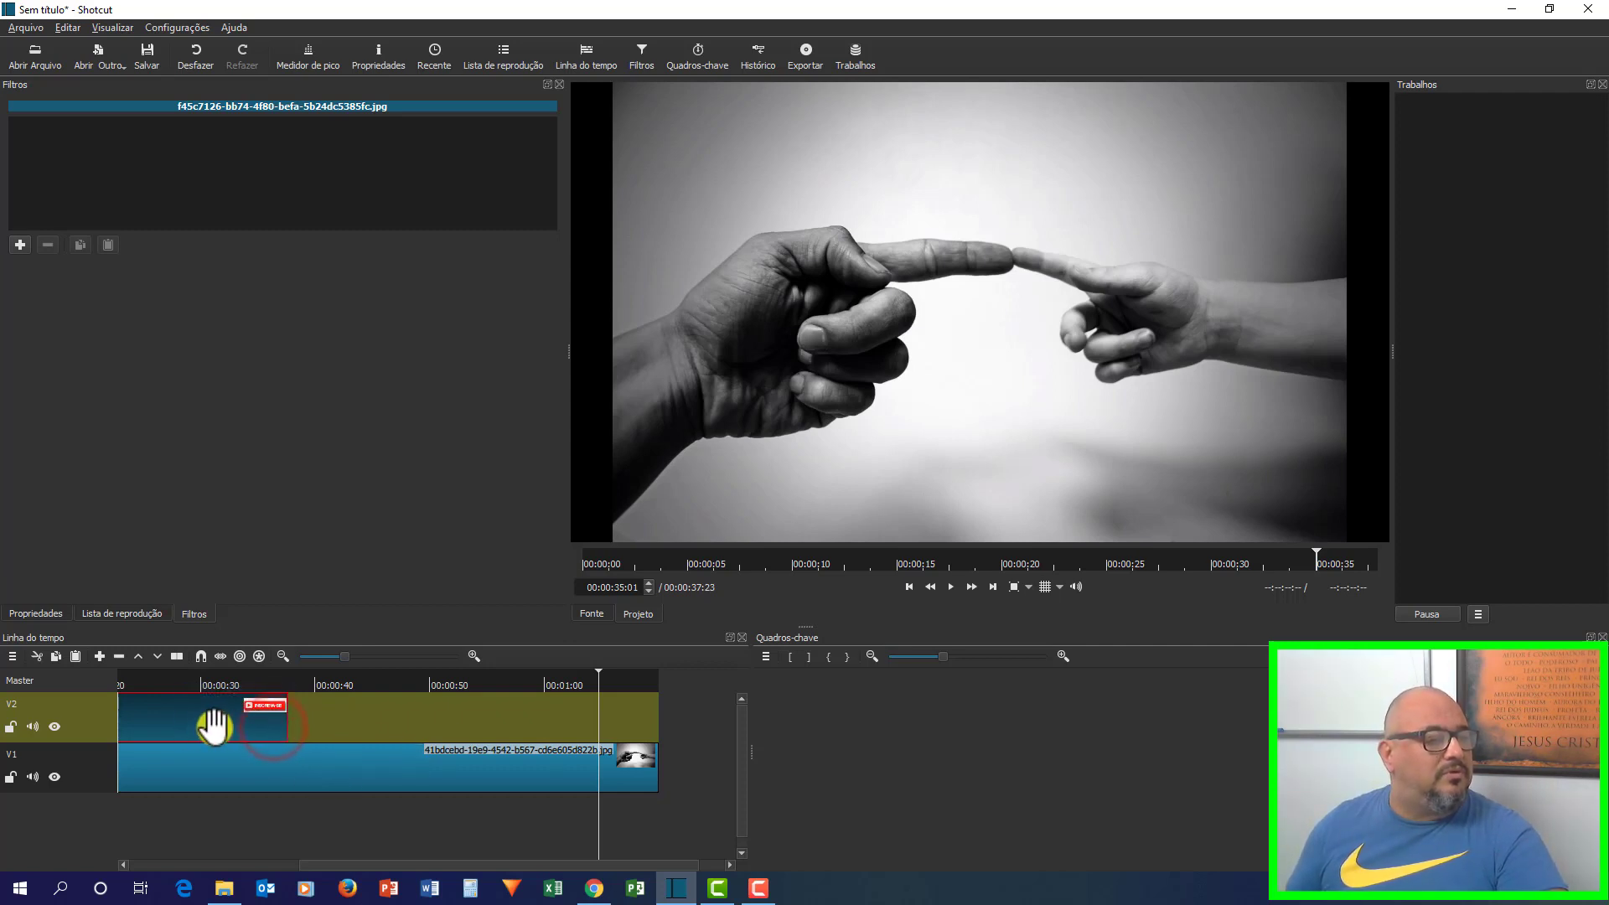
left_click_drag(209, 718, 292, 724)
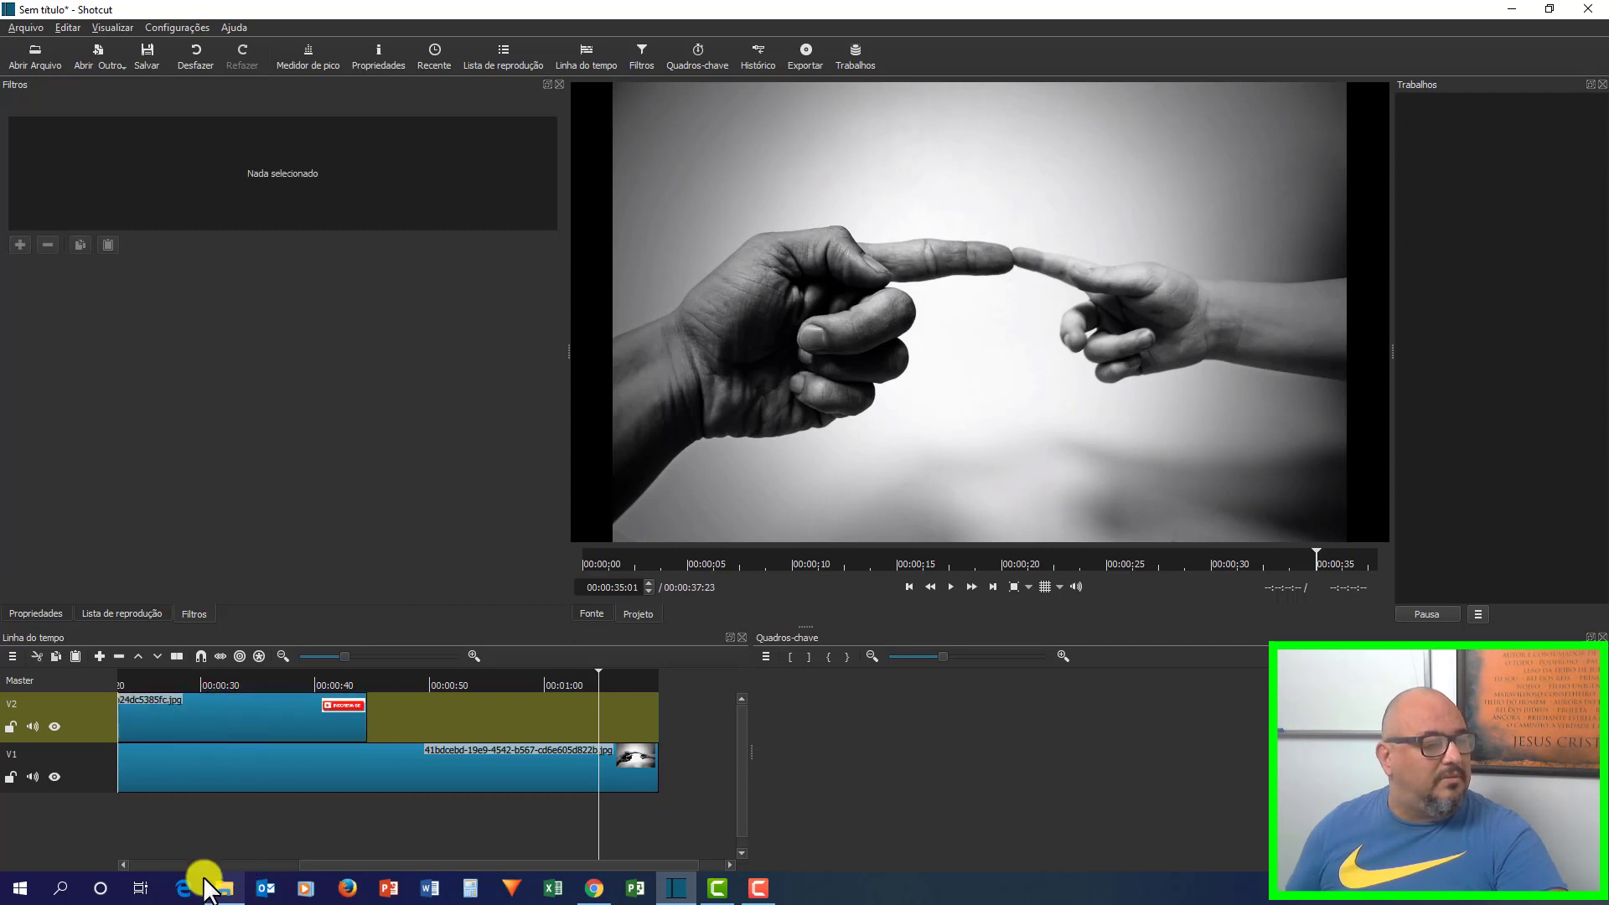
left_click_drag(335, 863, 150, 871)
left_click(382, 726)
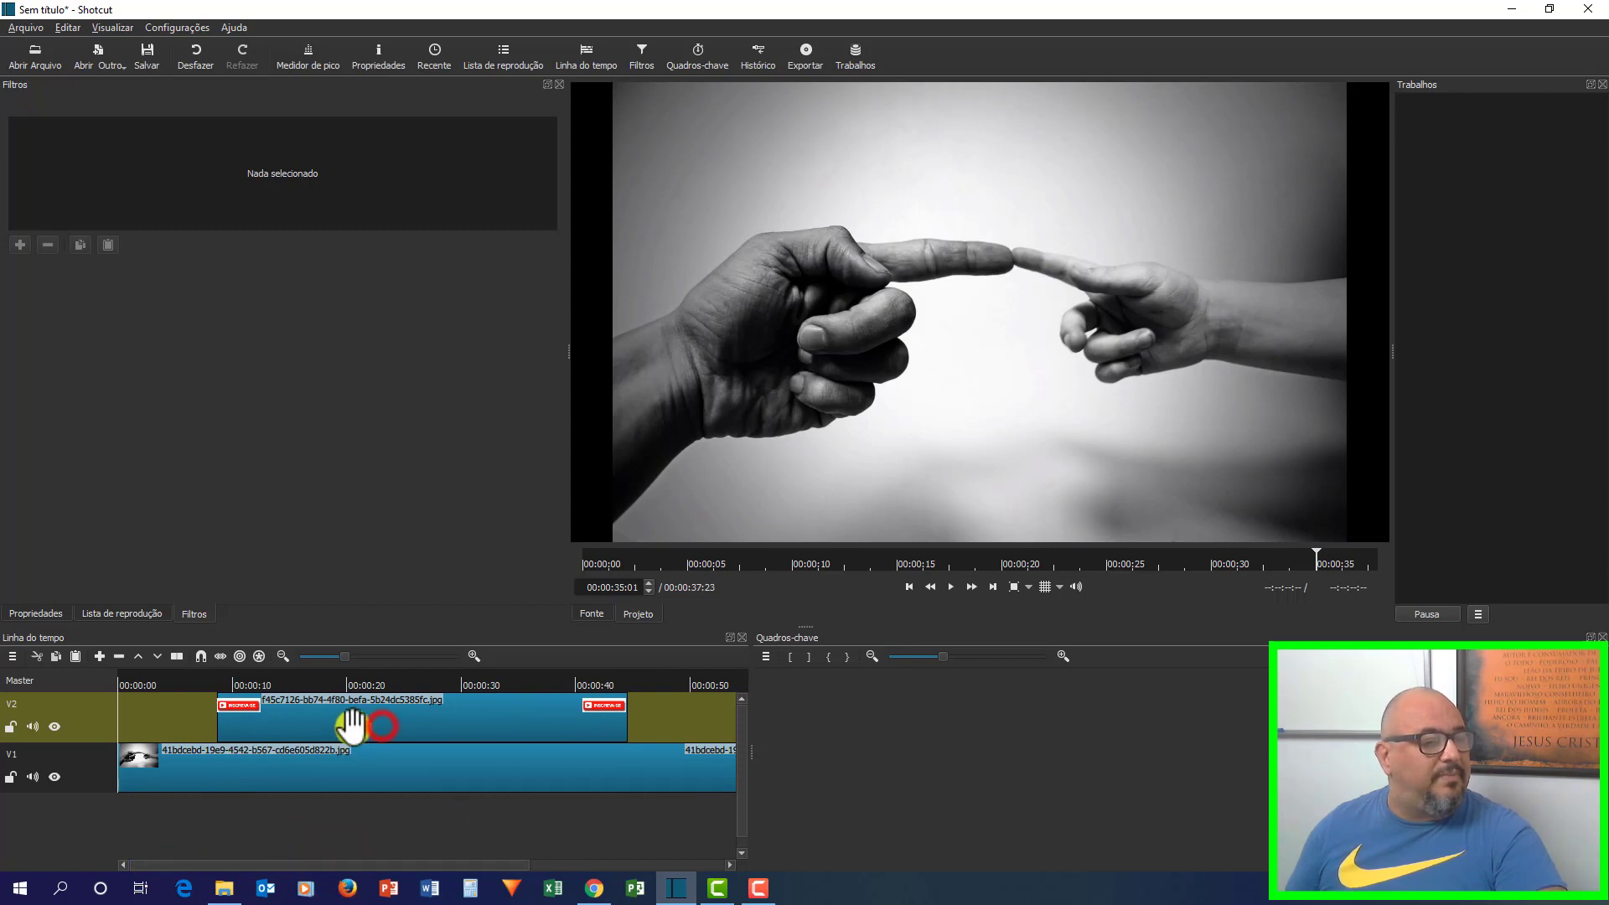
left_click_drag(327, 726, 445, 722)
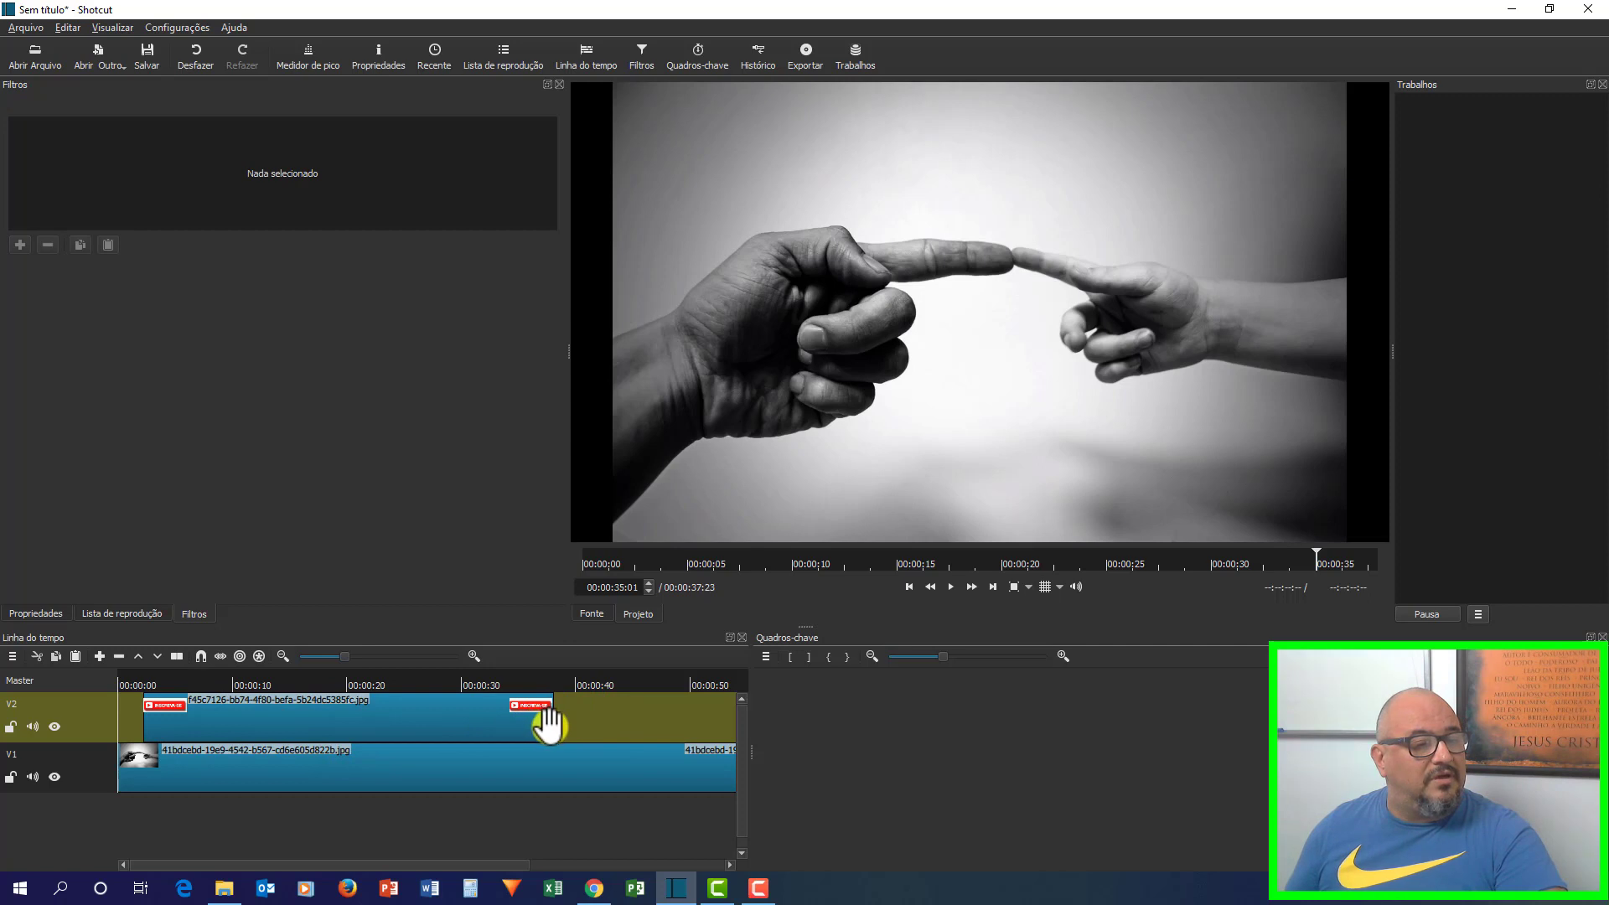
left_click_drag(554, 727, 277, 726)
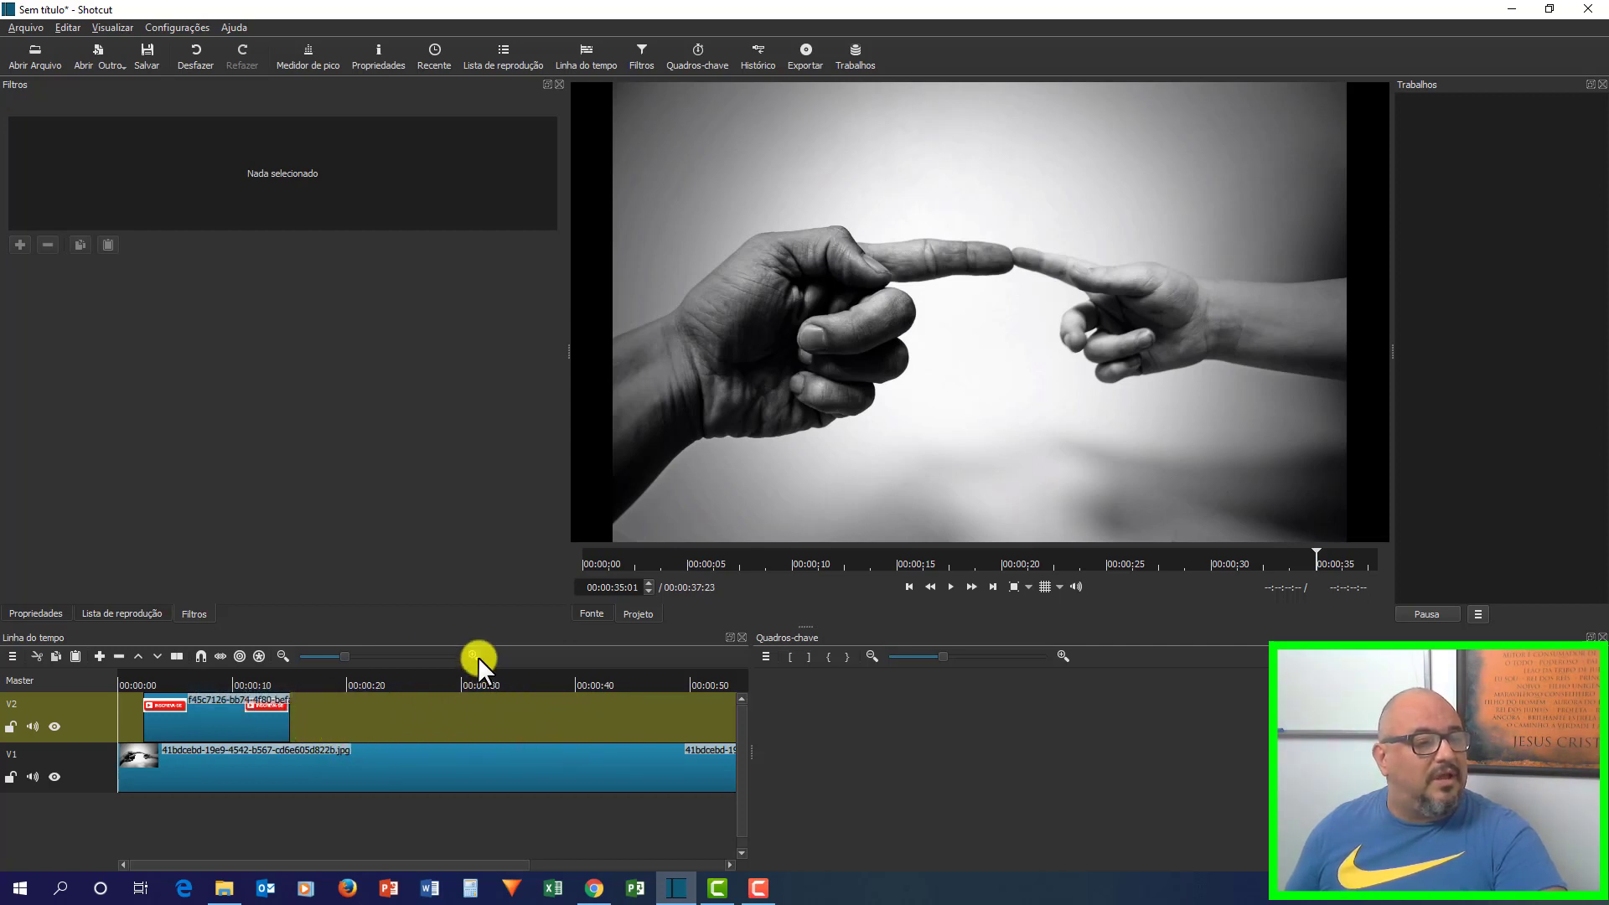
Extend the hands clip to about 52 seconds and the INSCREVA-SE clip to about 15 seconds, starting the latter at about 3 seconds.
left_click(283, 656)
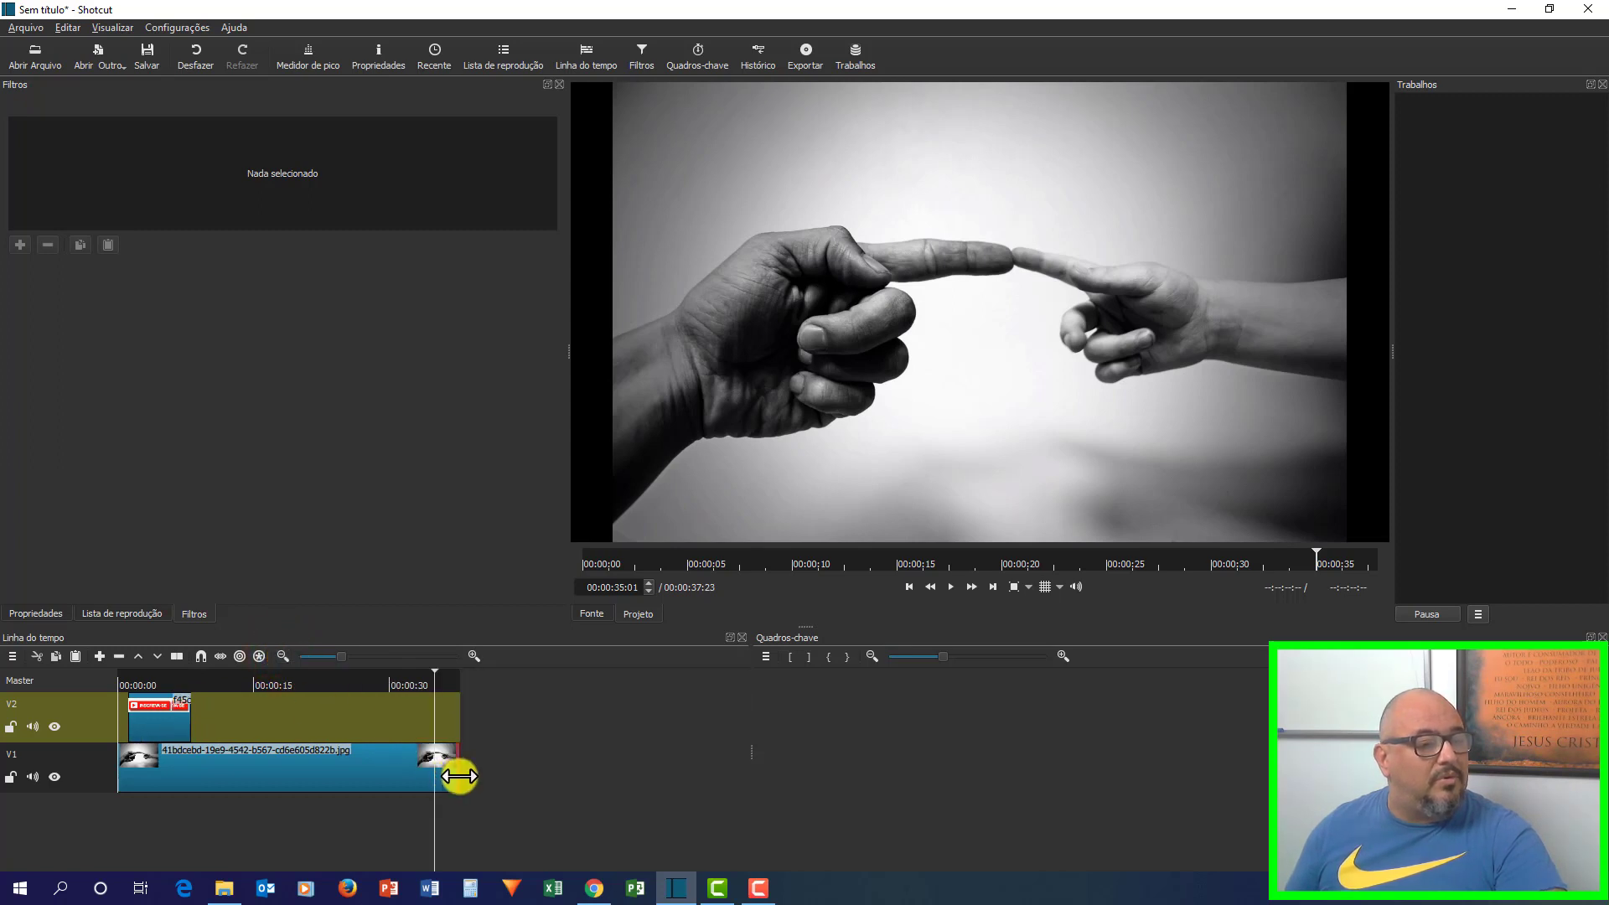
left_click_drag(465, 774, 575, 777)
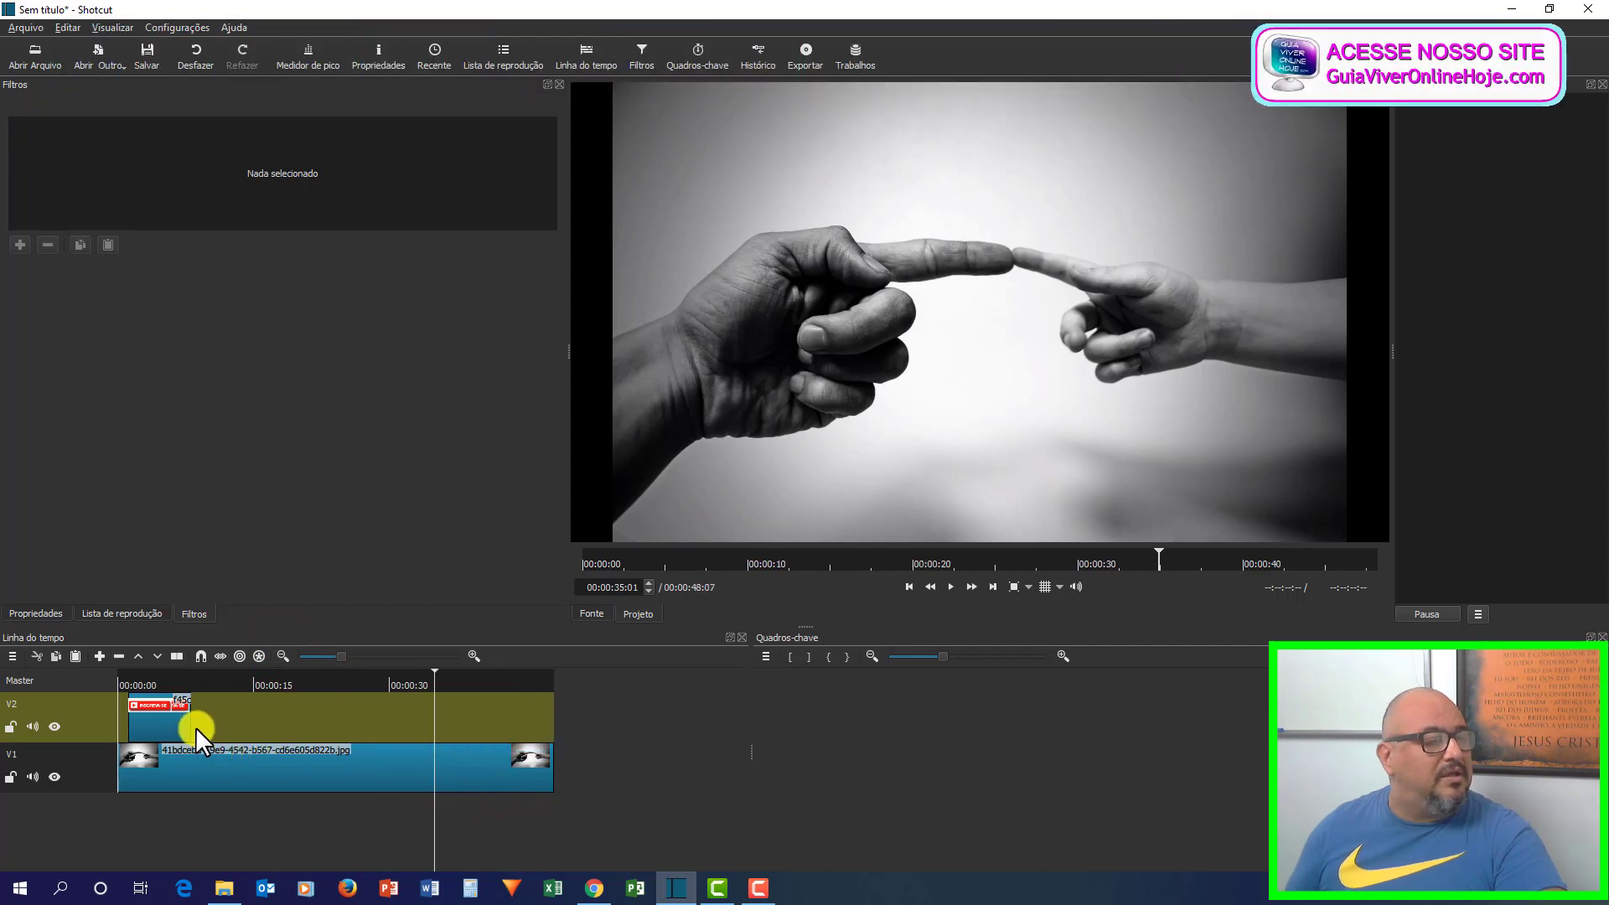
left_click_drag(192, 721, 280, 723)
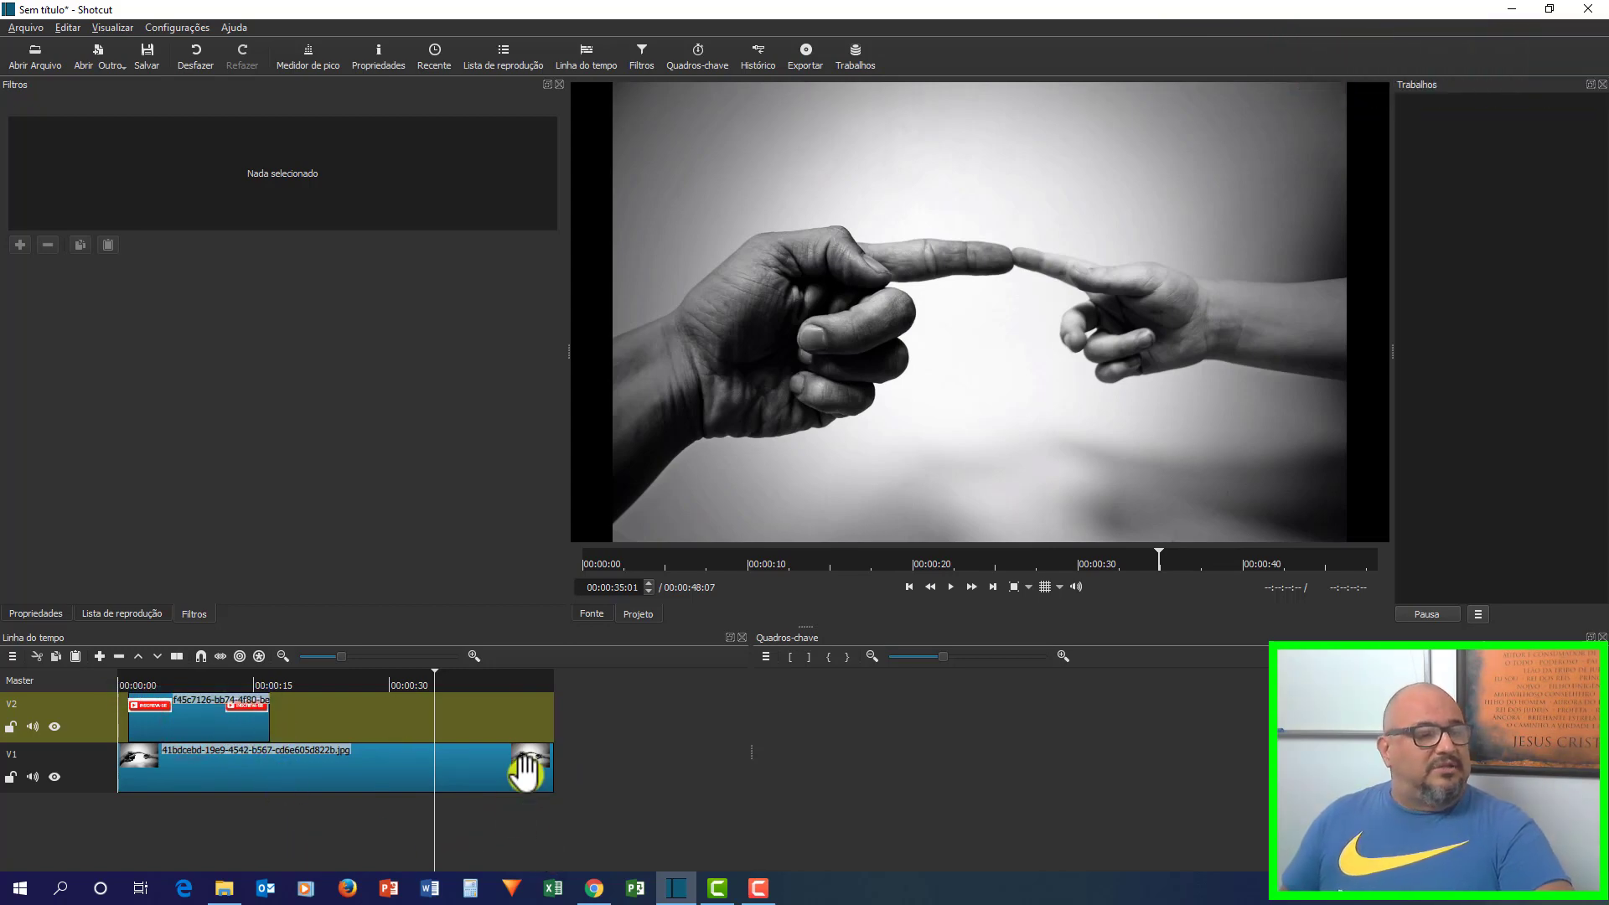
left_click_drag(550, 782, 596, 785)
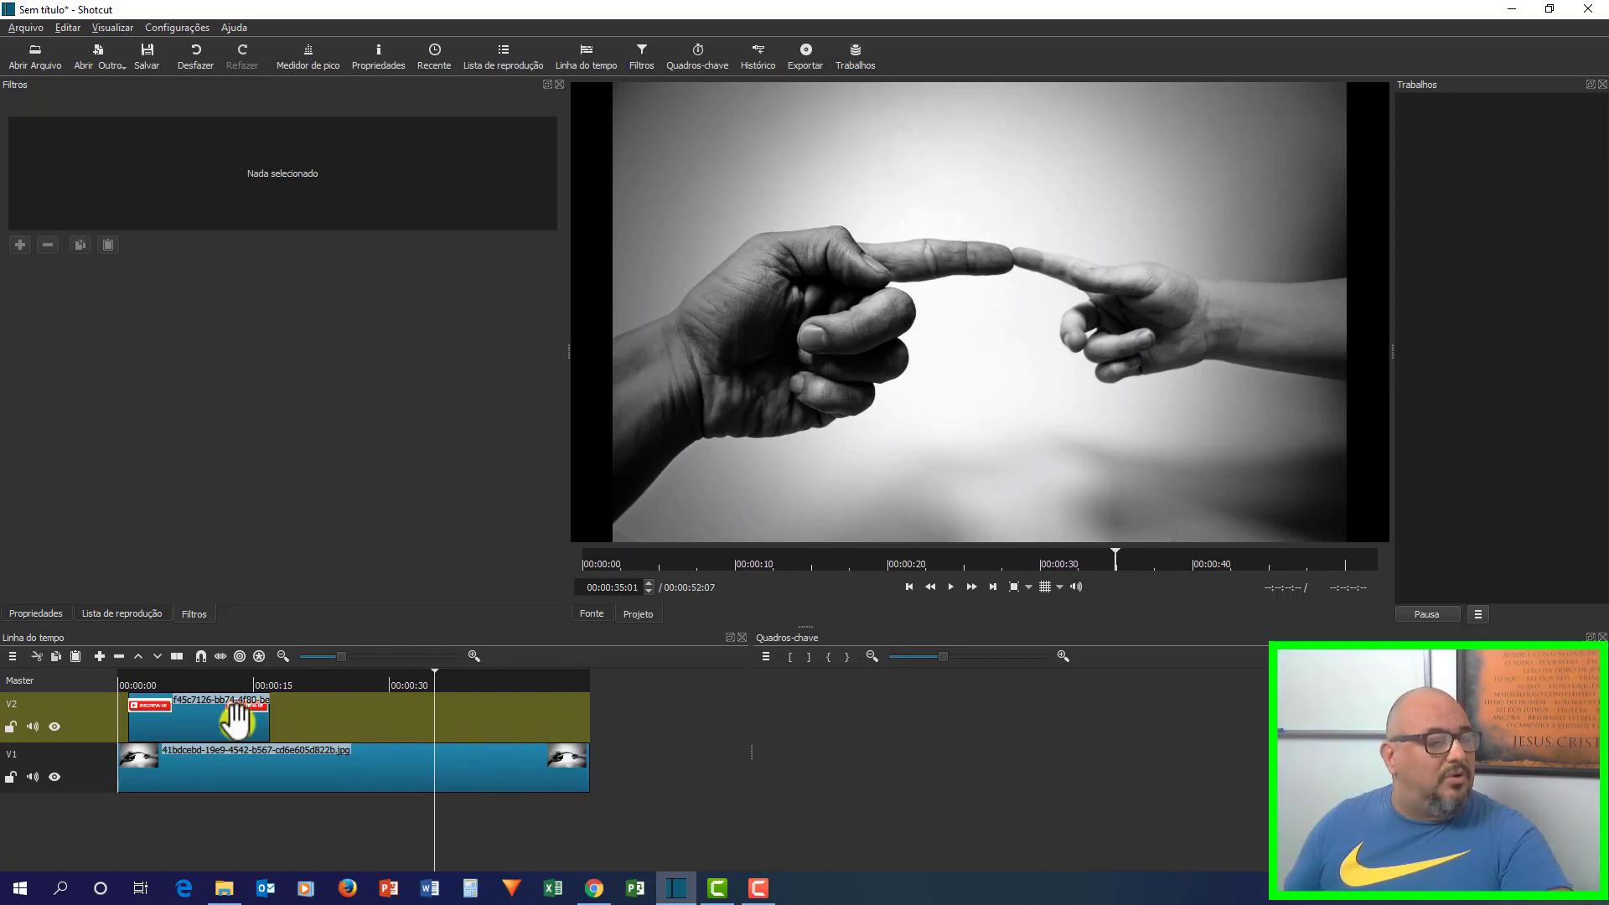
left_click_drag(234, 715, 251, 730)
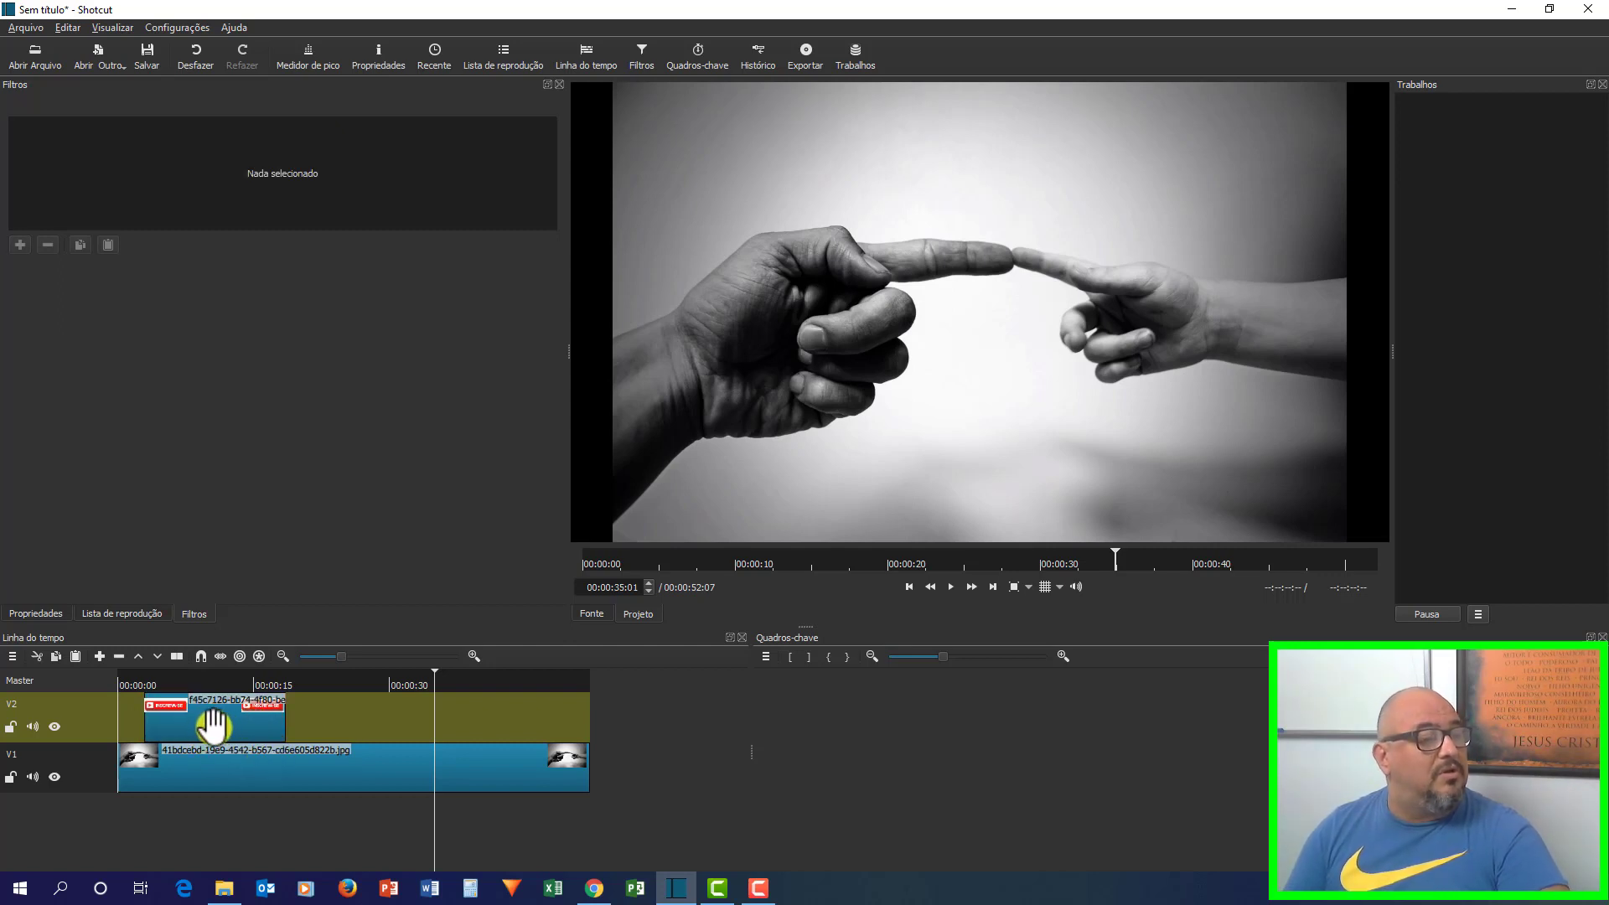
Apply the Tamanho e Posição video filter to the INSCREVA-SE clip on V2.
left_click(197, 620)
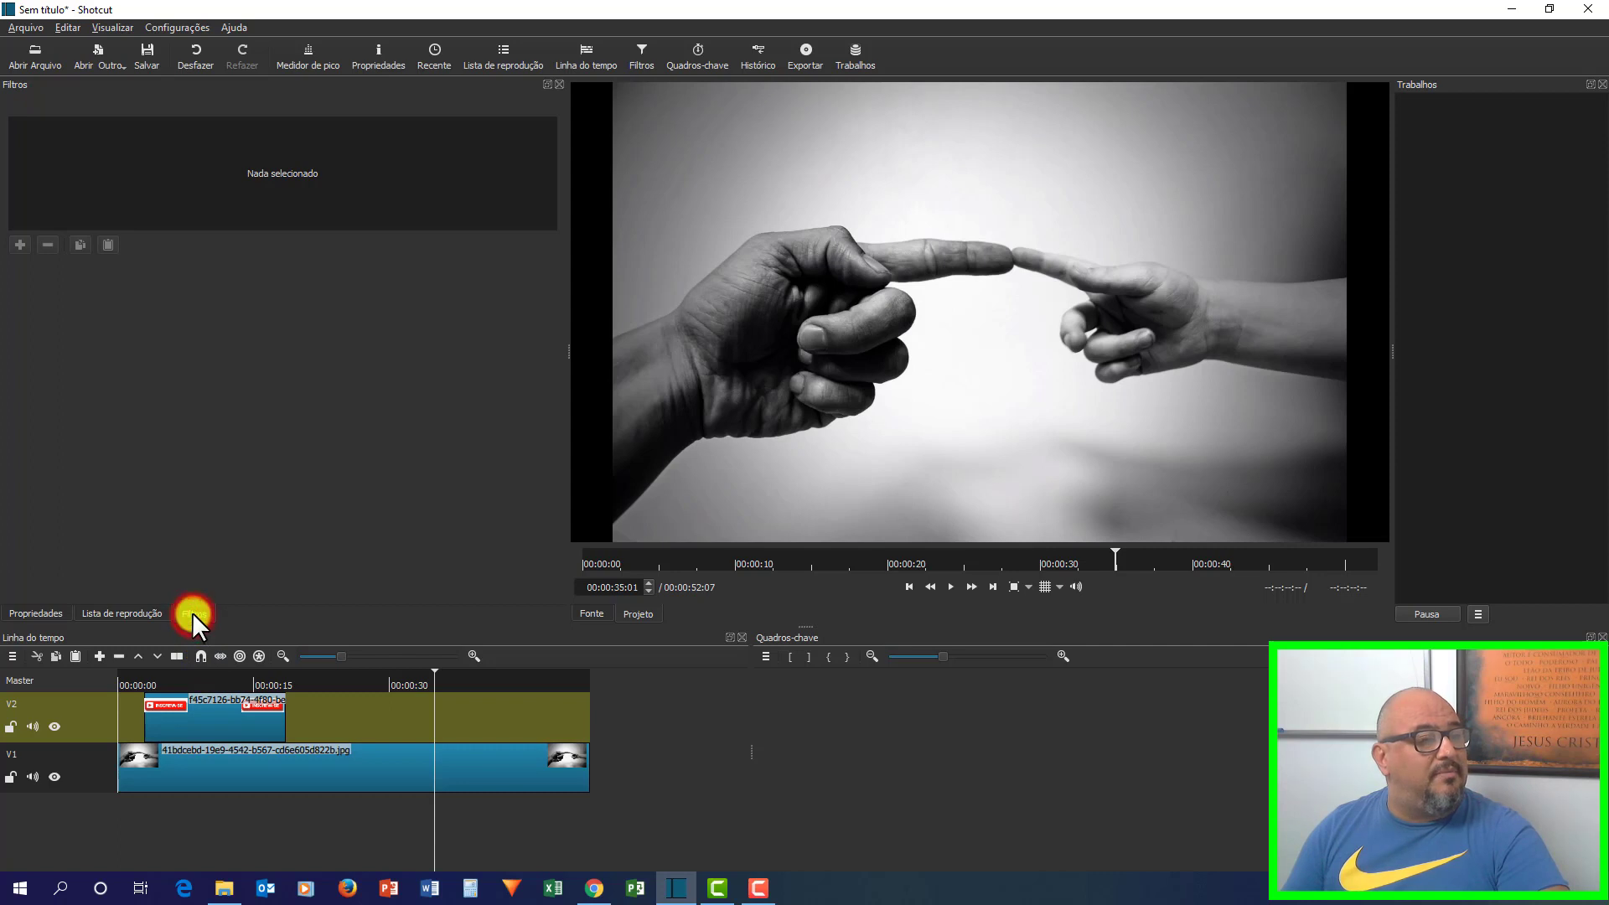
left_click(217, 717)
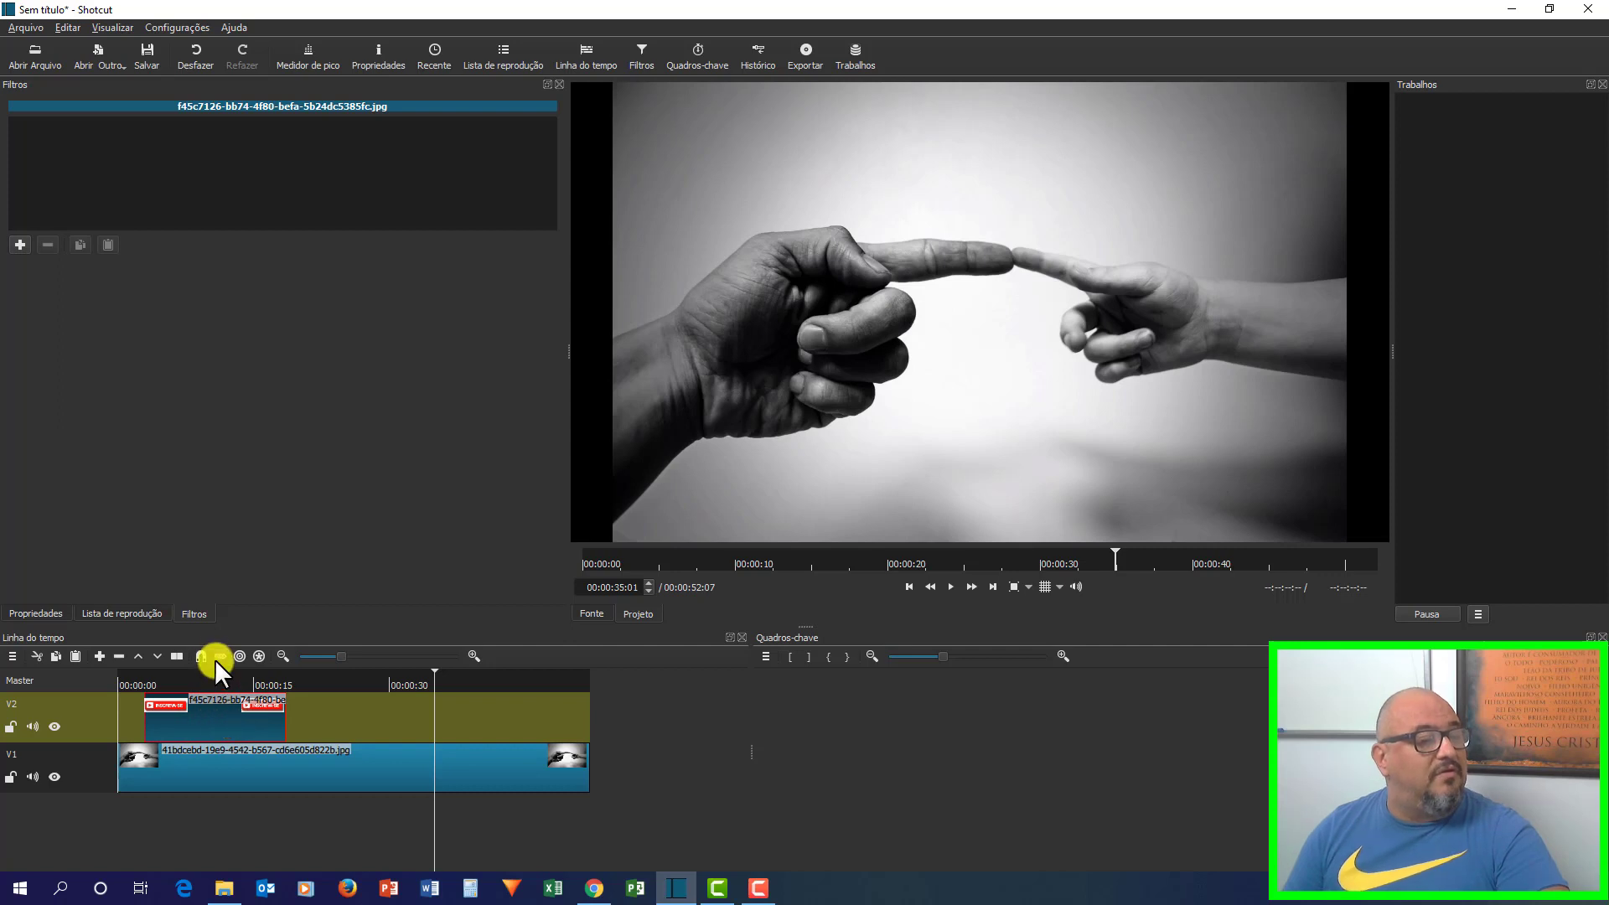
left_click(19, 244)
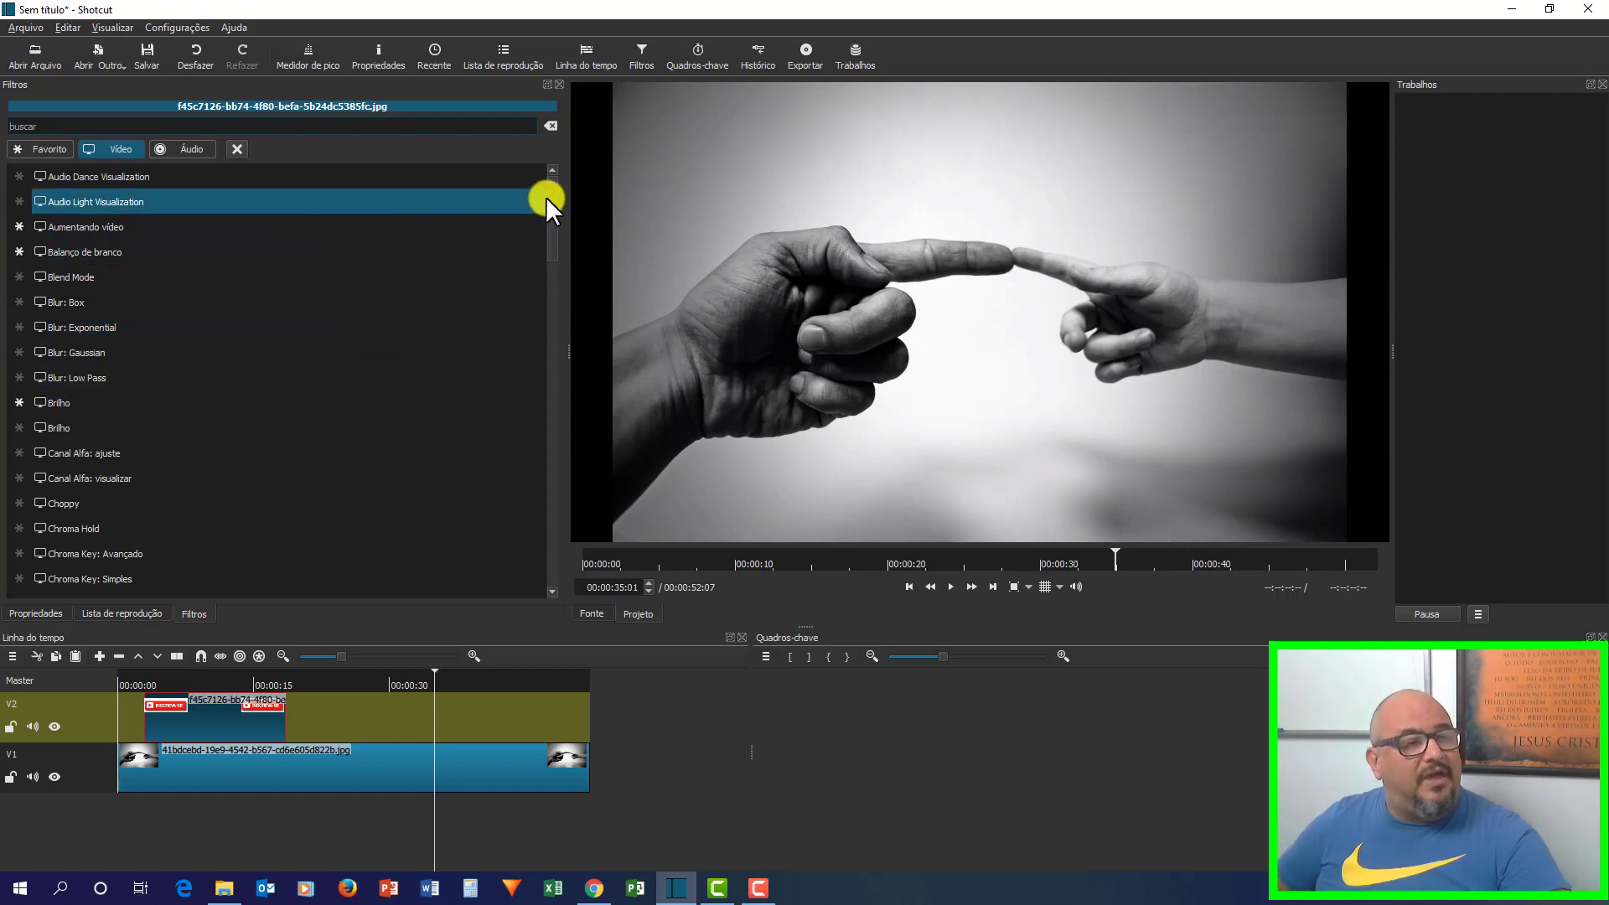
left_click_drag(550, 192, 551, 537)
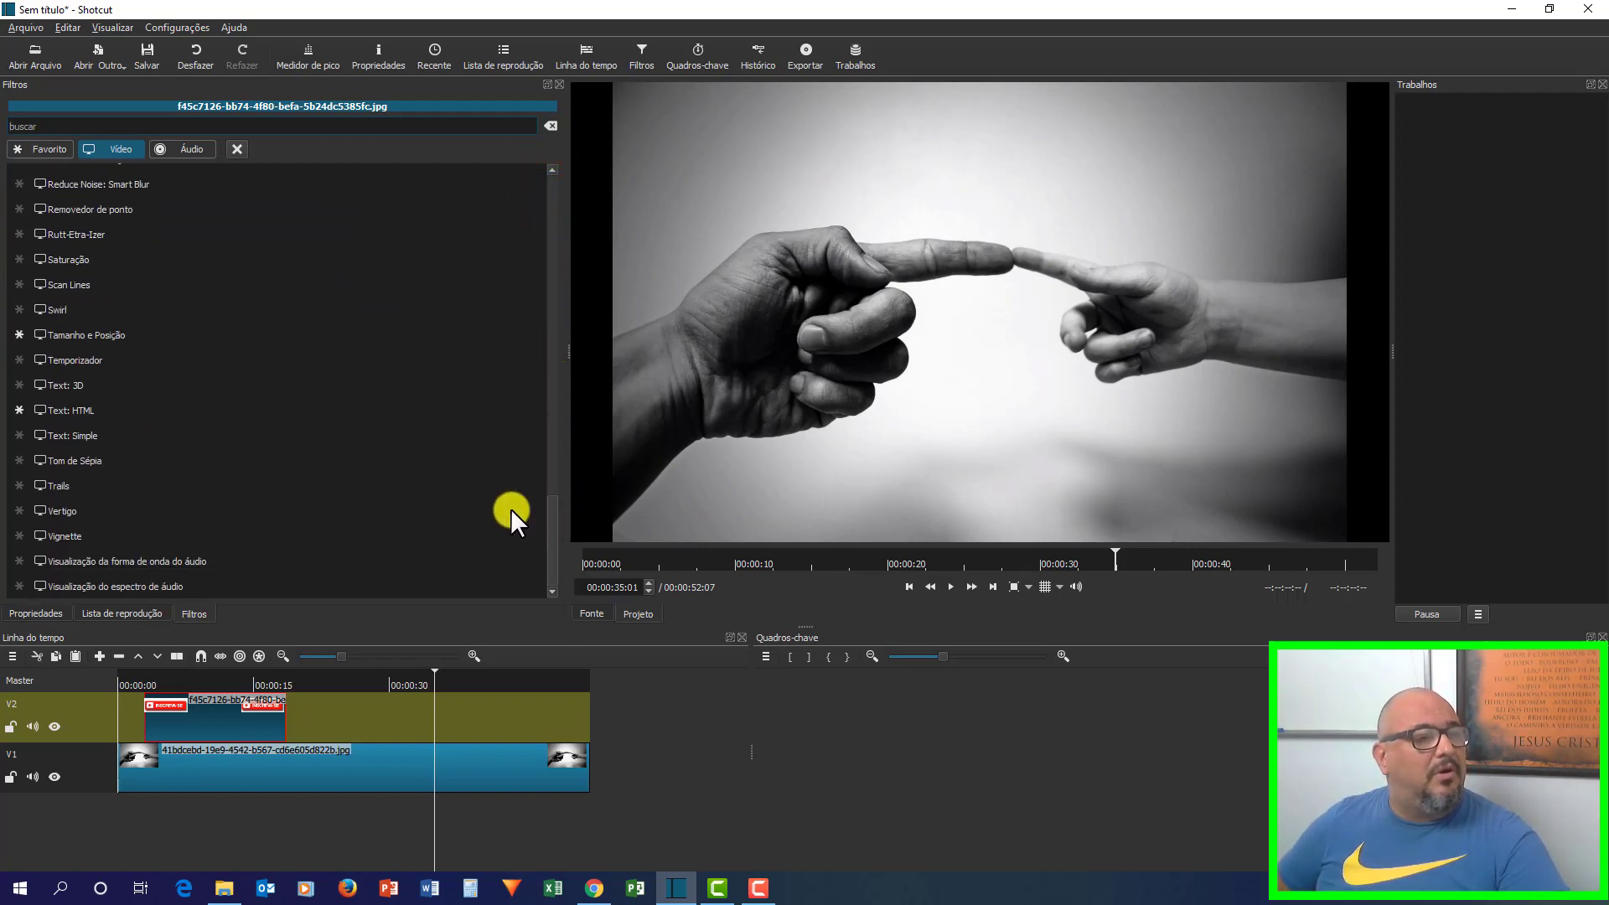
left_click(94, 334)
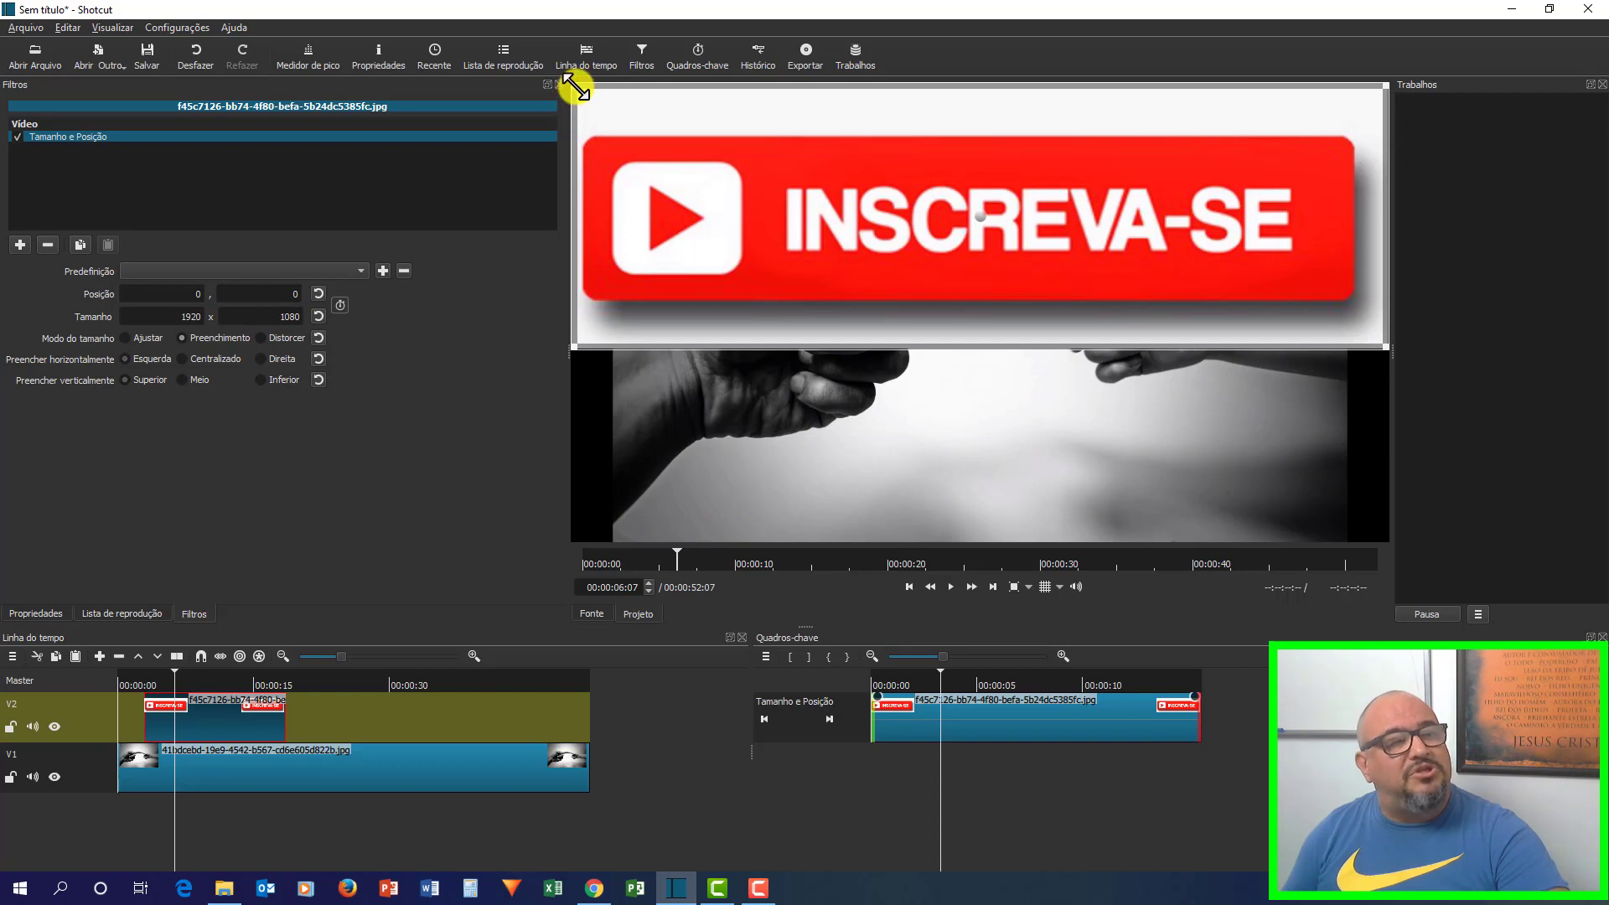
Shrink the INSCREVA-SE banner freehand to about 1303 x 427 and move it near the frame's center, at about 307, 303.
left_click(1385, 85)
left_click_drag(1369, 104, 1283, 178)
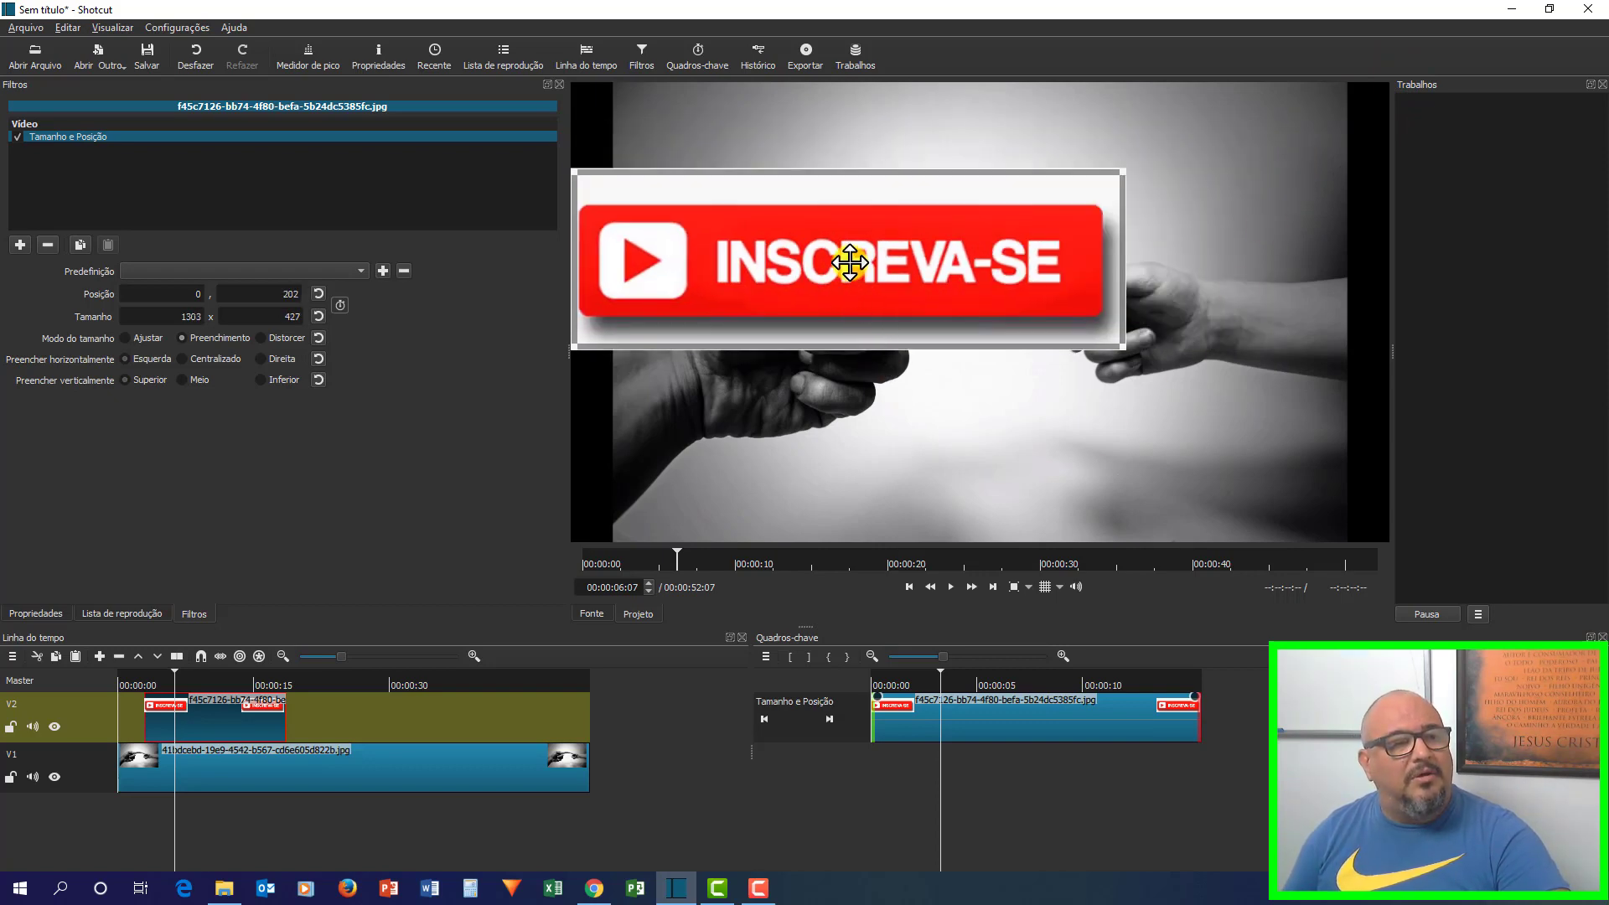
left_click_drag(860, 258, 988, 301)
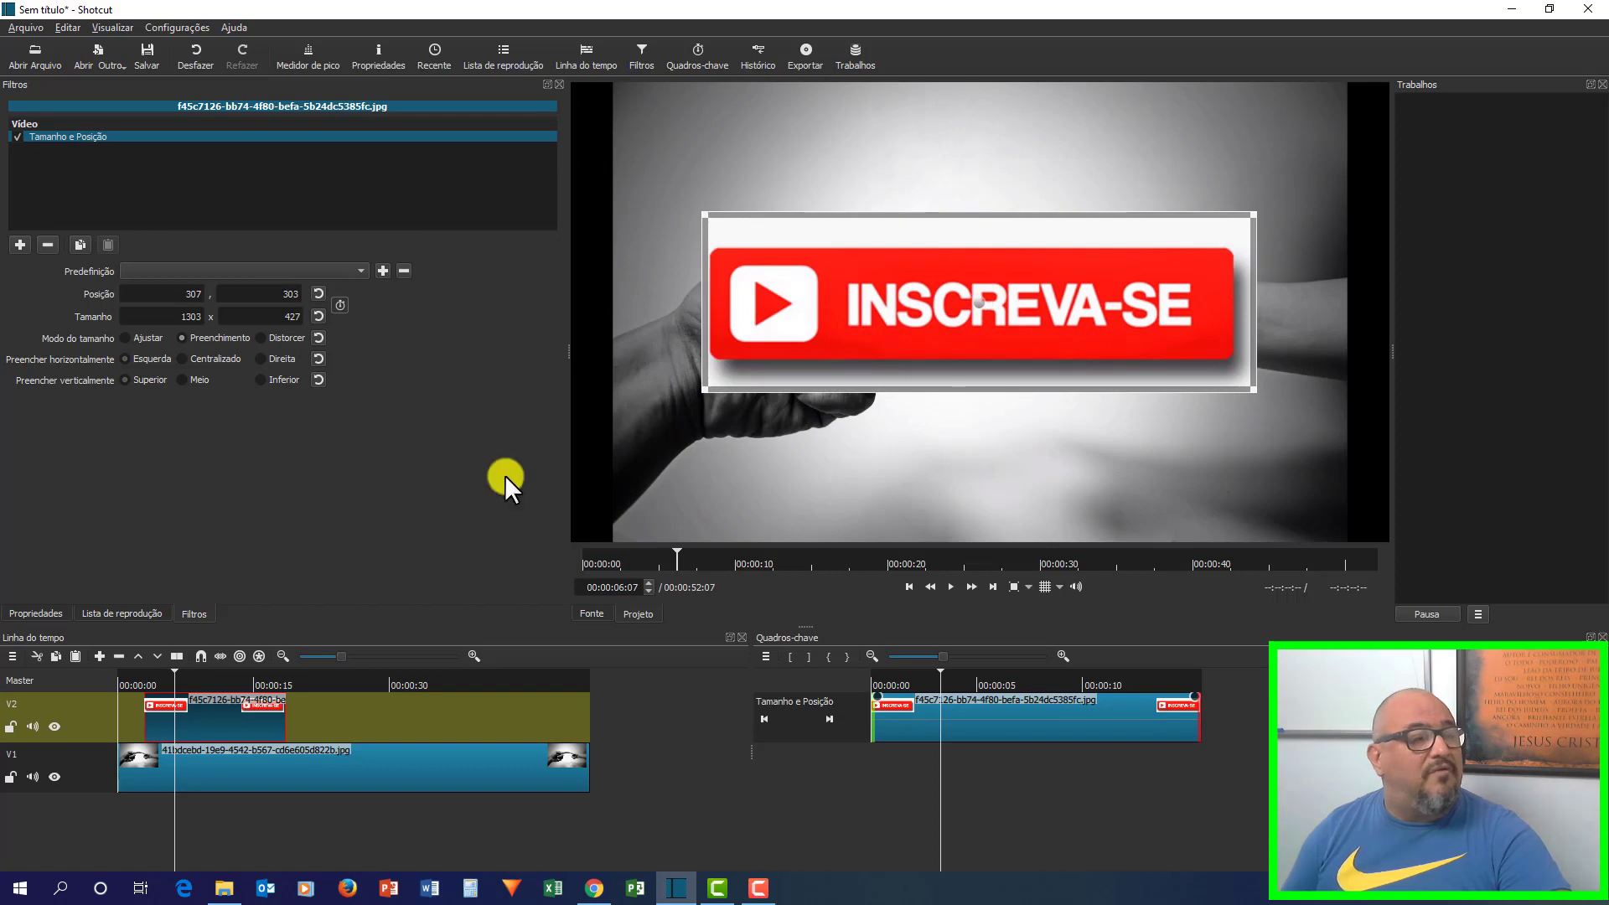
Set the INSCREVA-SE banner's size to 490 x 160 and place it at the frame's lower center, at about position 698, 908.
left_click(177, 314)
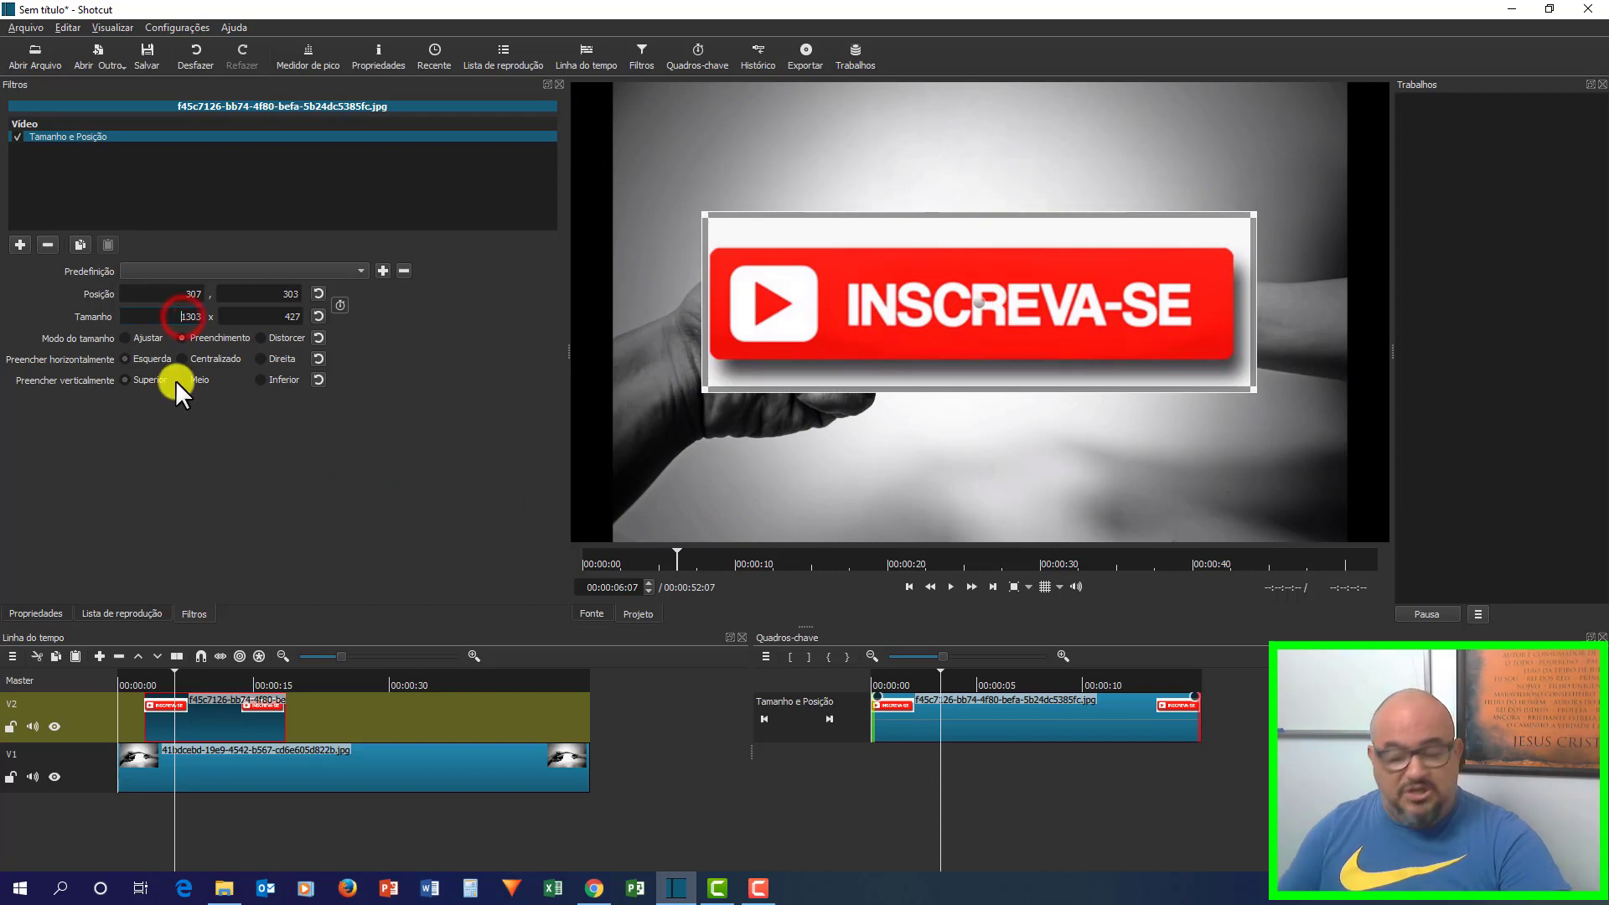
key("Delete")
key("Delete")
key("Delete")
key("Delete")
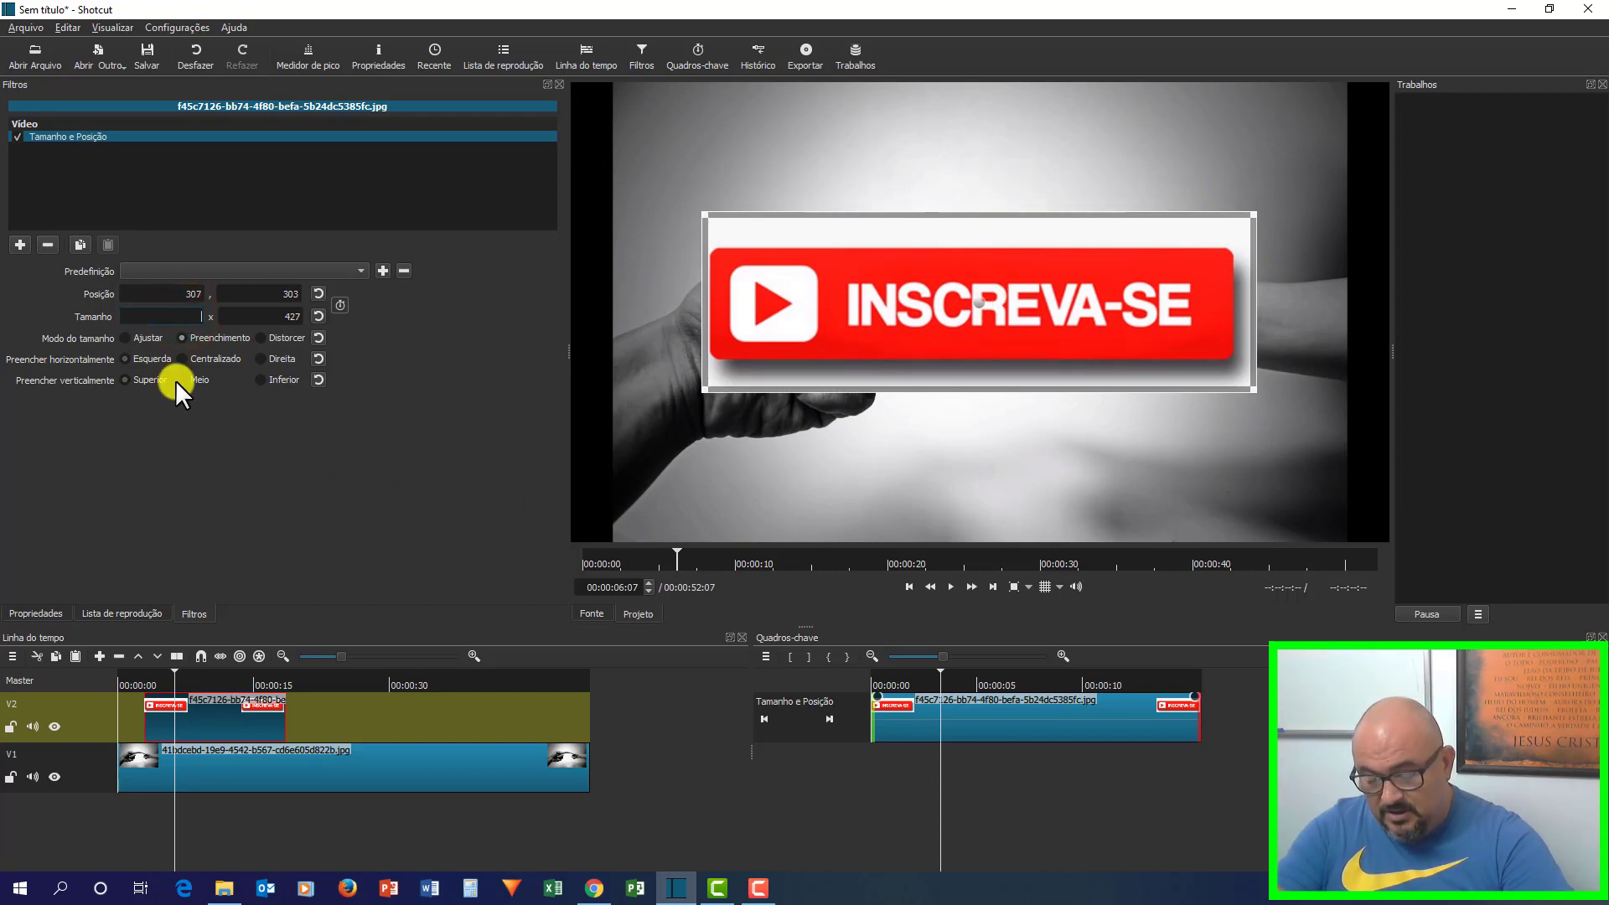
type("49")
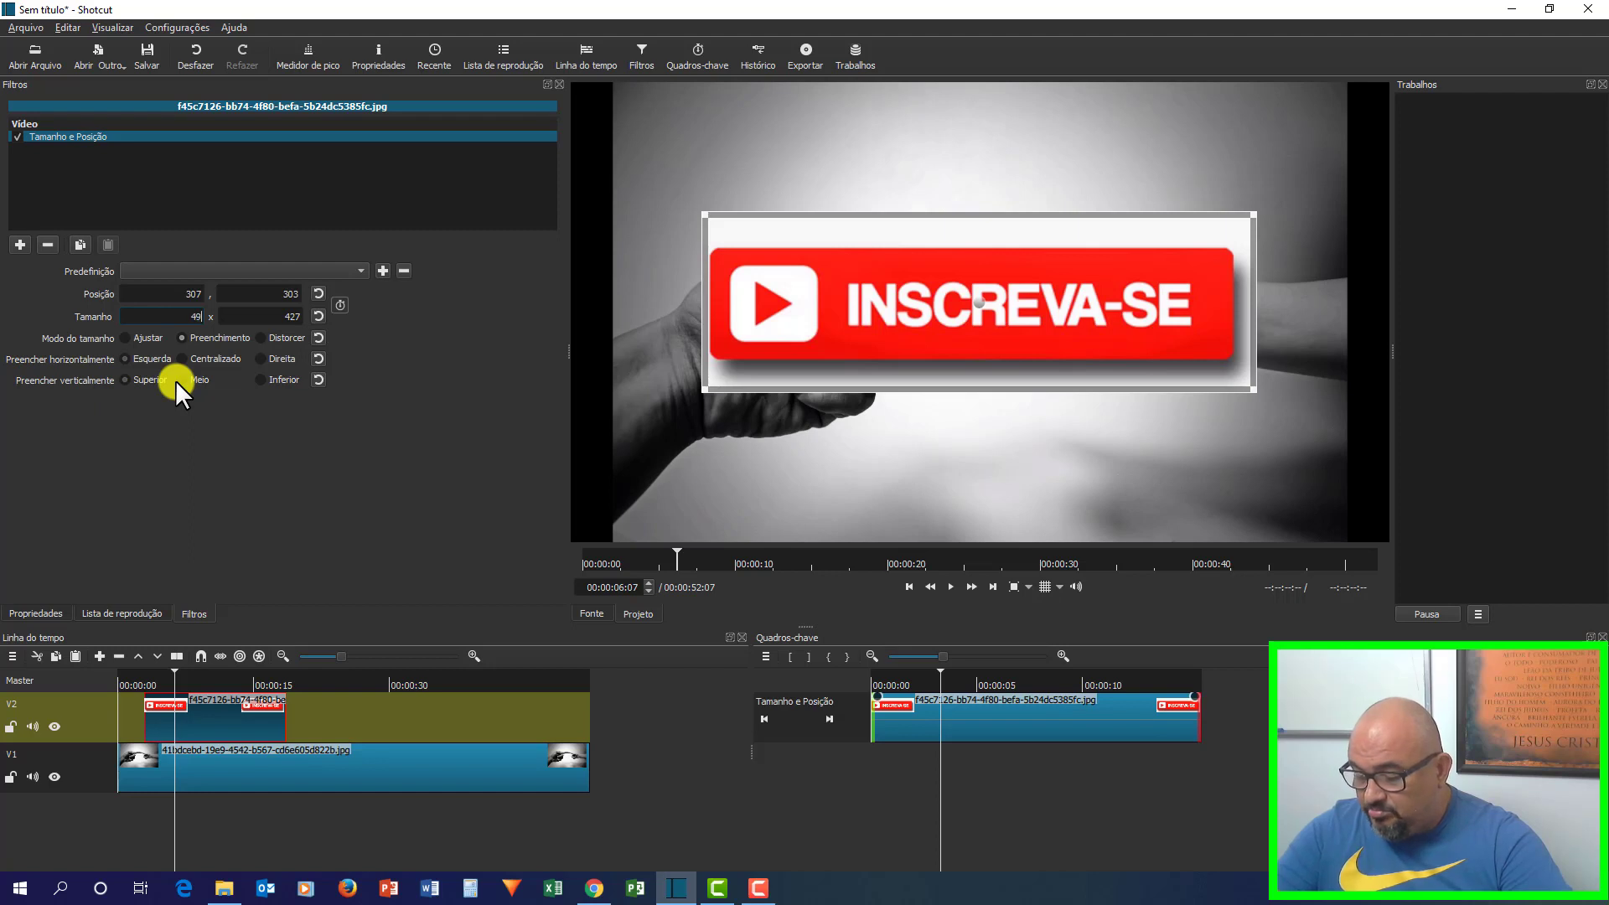
type("0")
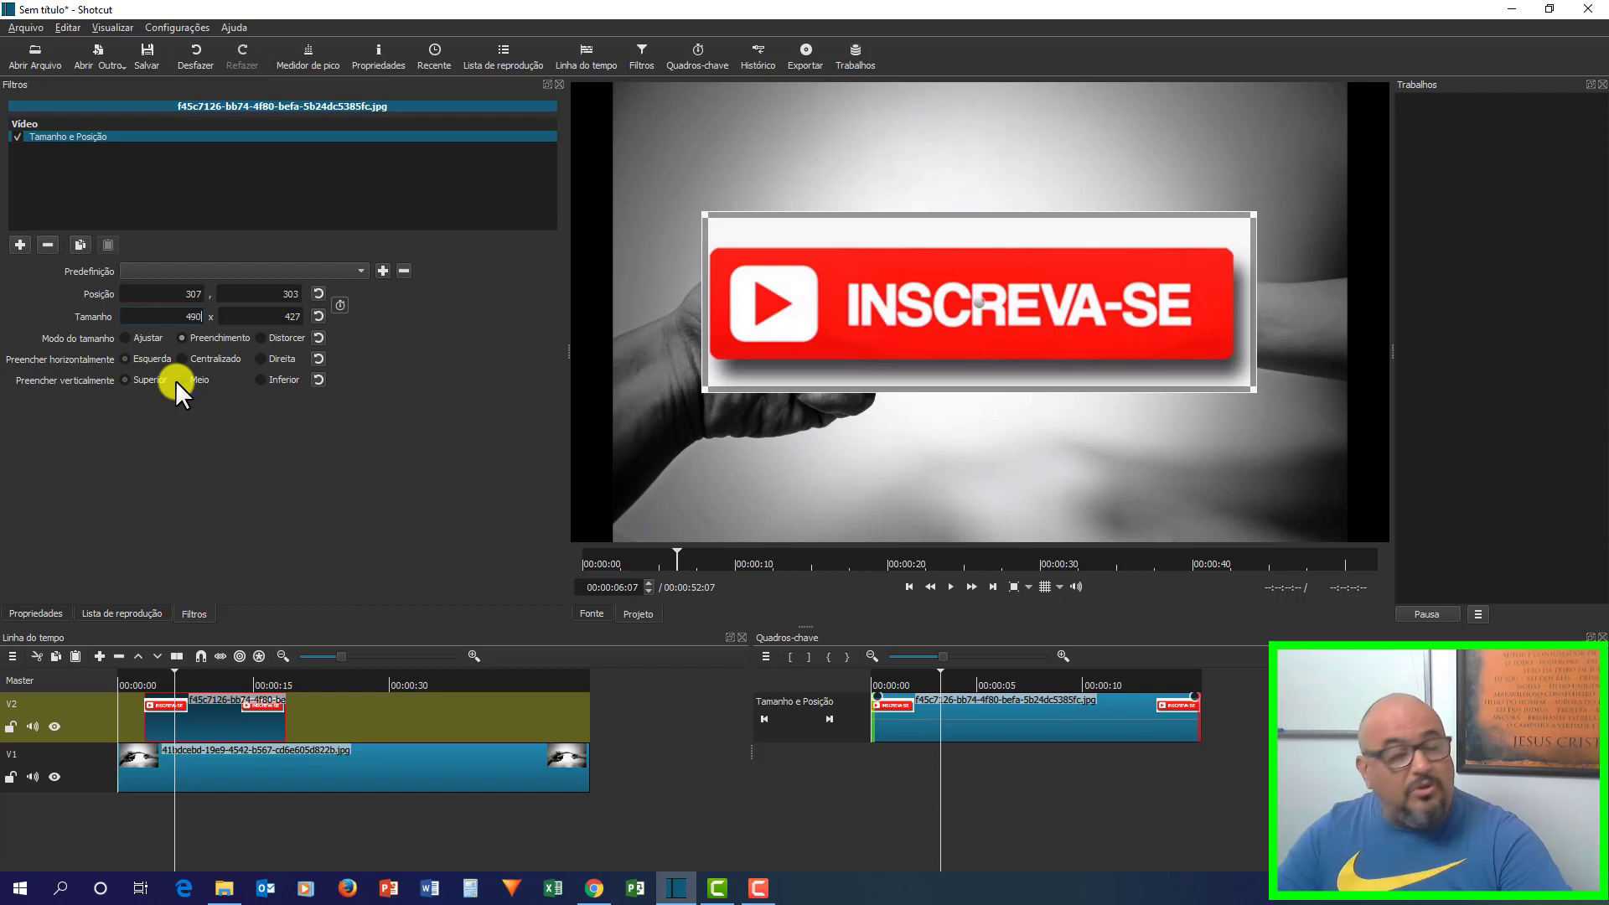
left_click(285, 317)
key("BackSpace")
key("BackSpace")
key("BackSpace")
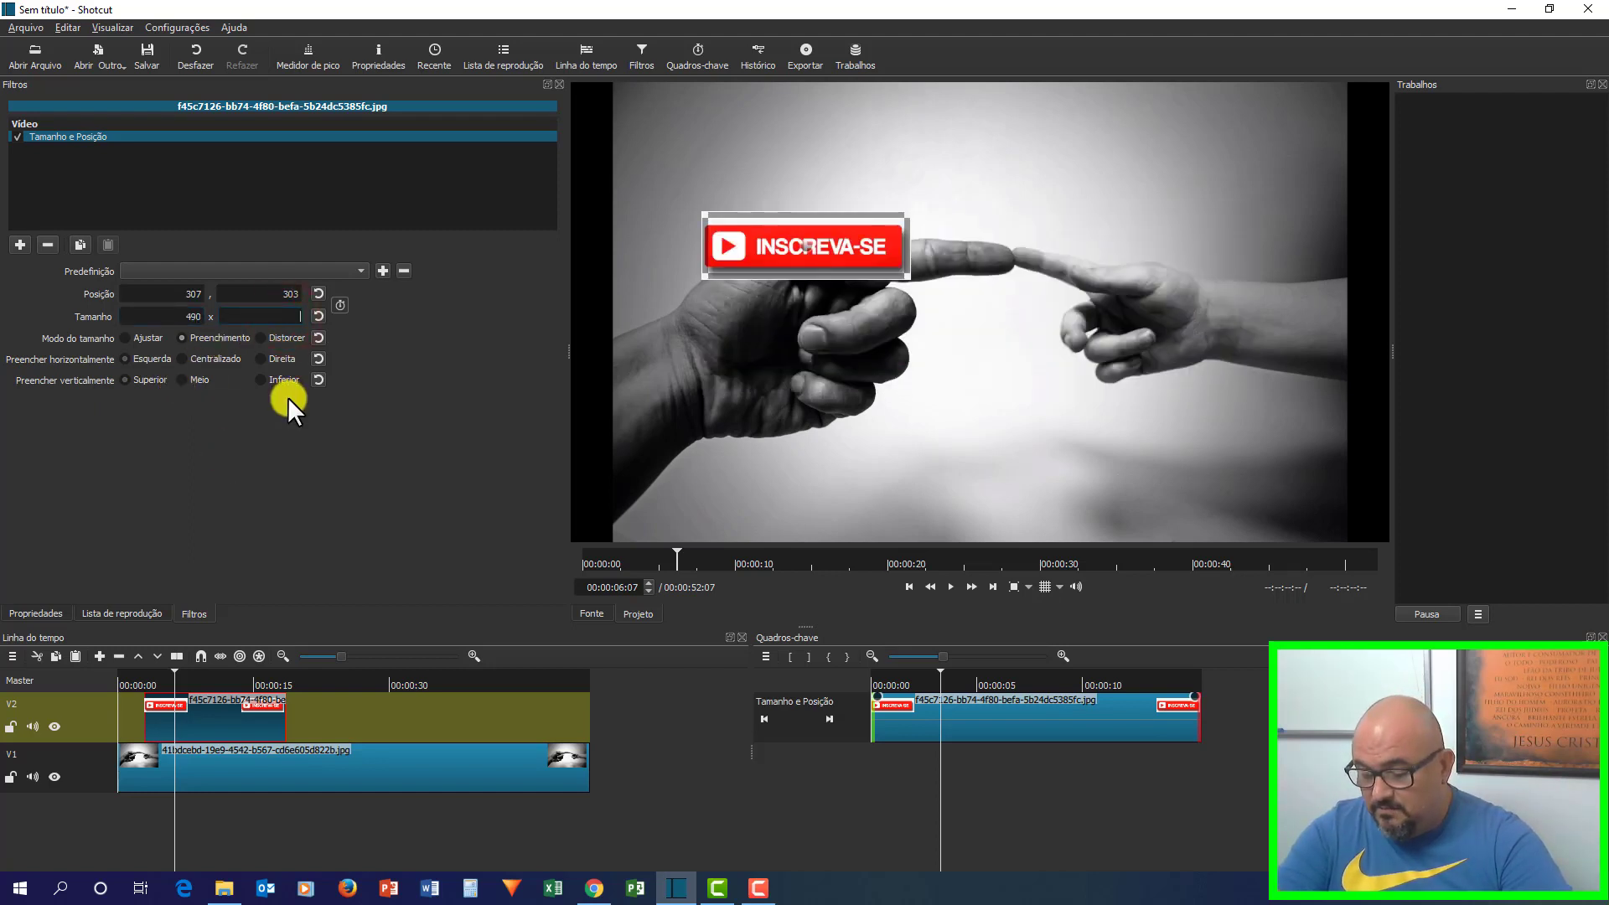
type("160")
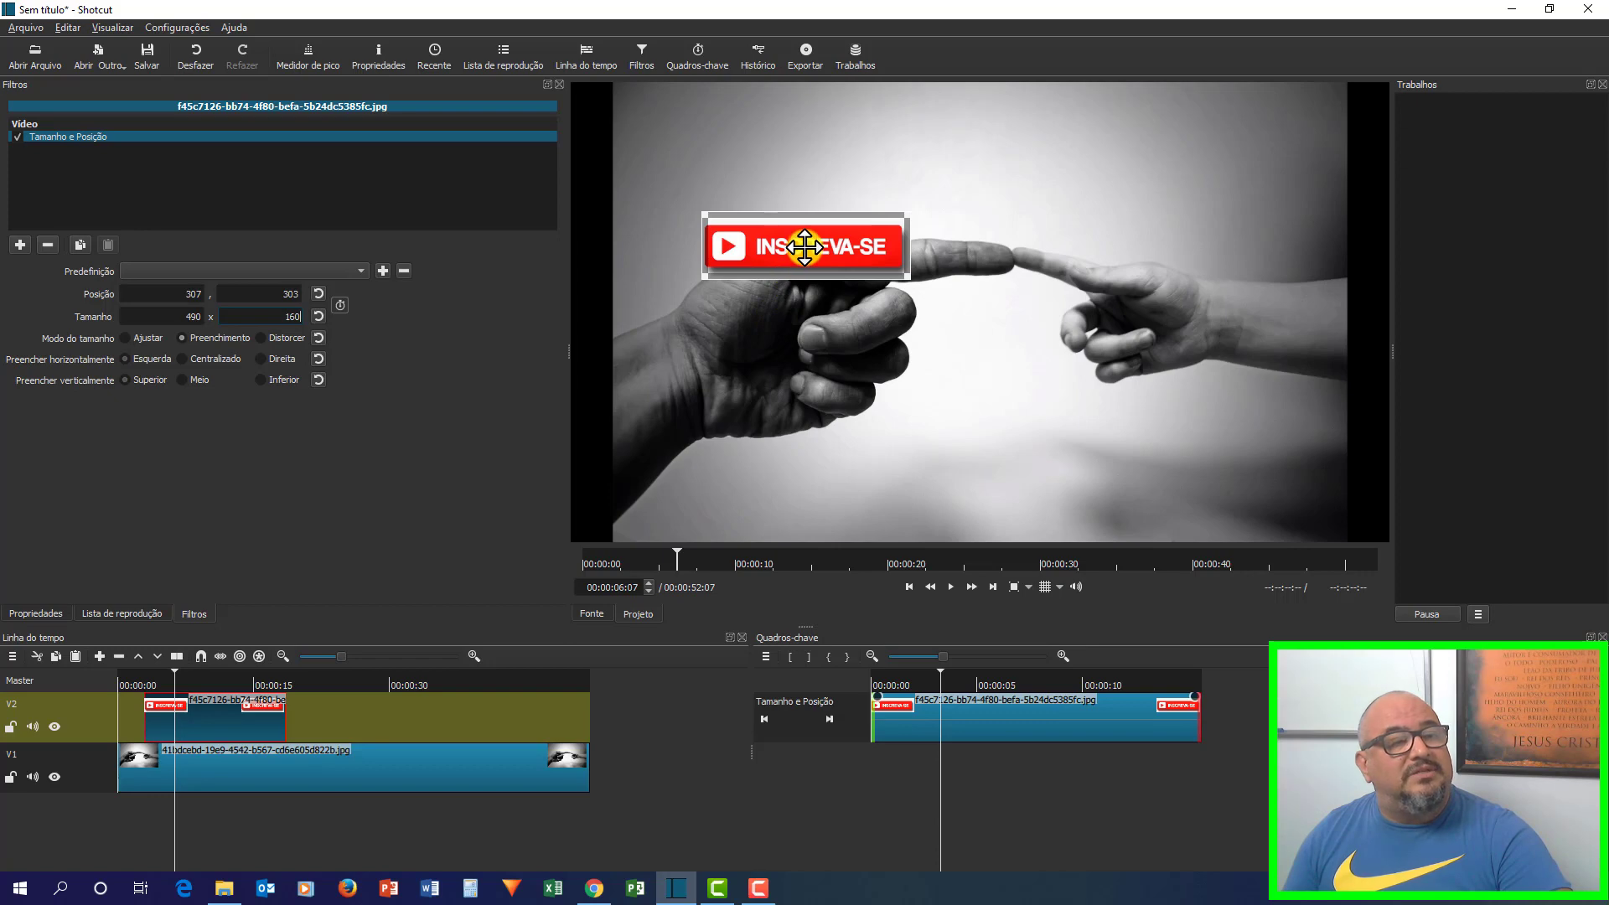
left_click_drag(811, 253, 981, 516)
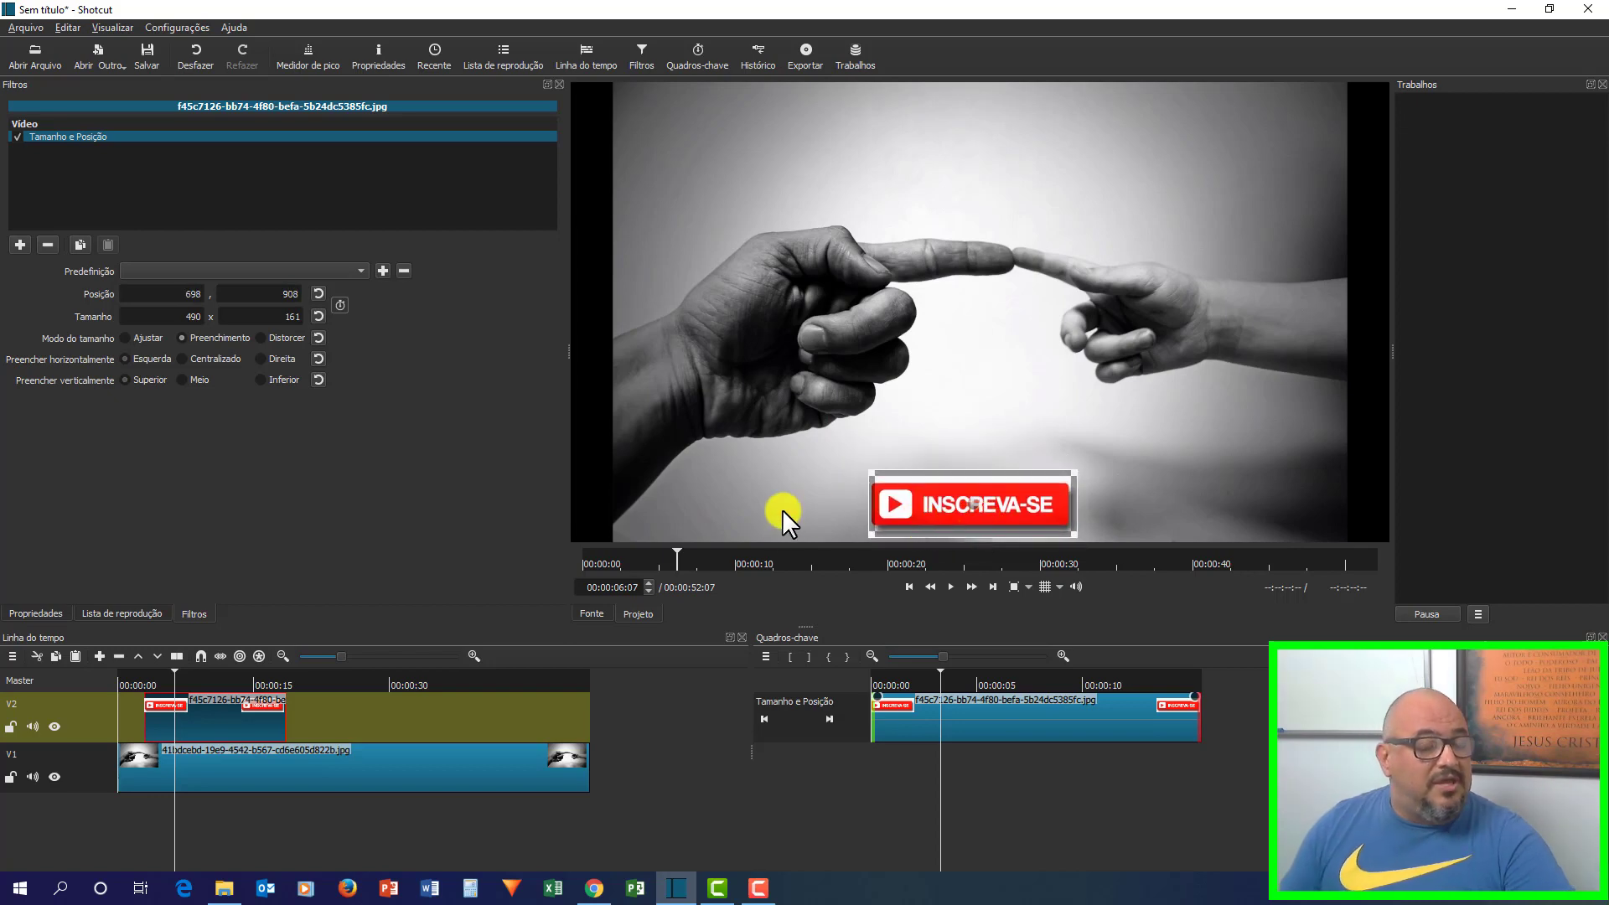
Position the playhead just before the start of the INSCREVA-SE clip, at 00:00:02:19.
left_click(146, 673)
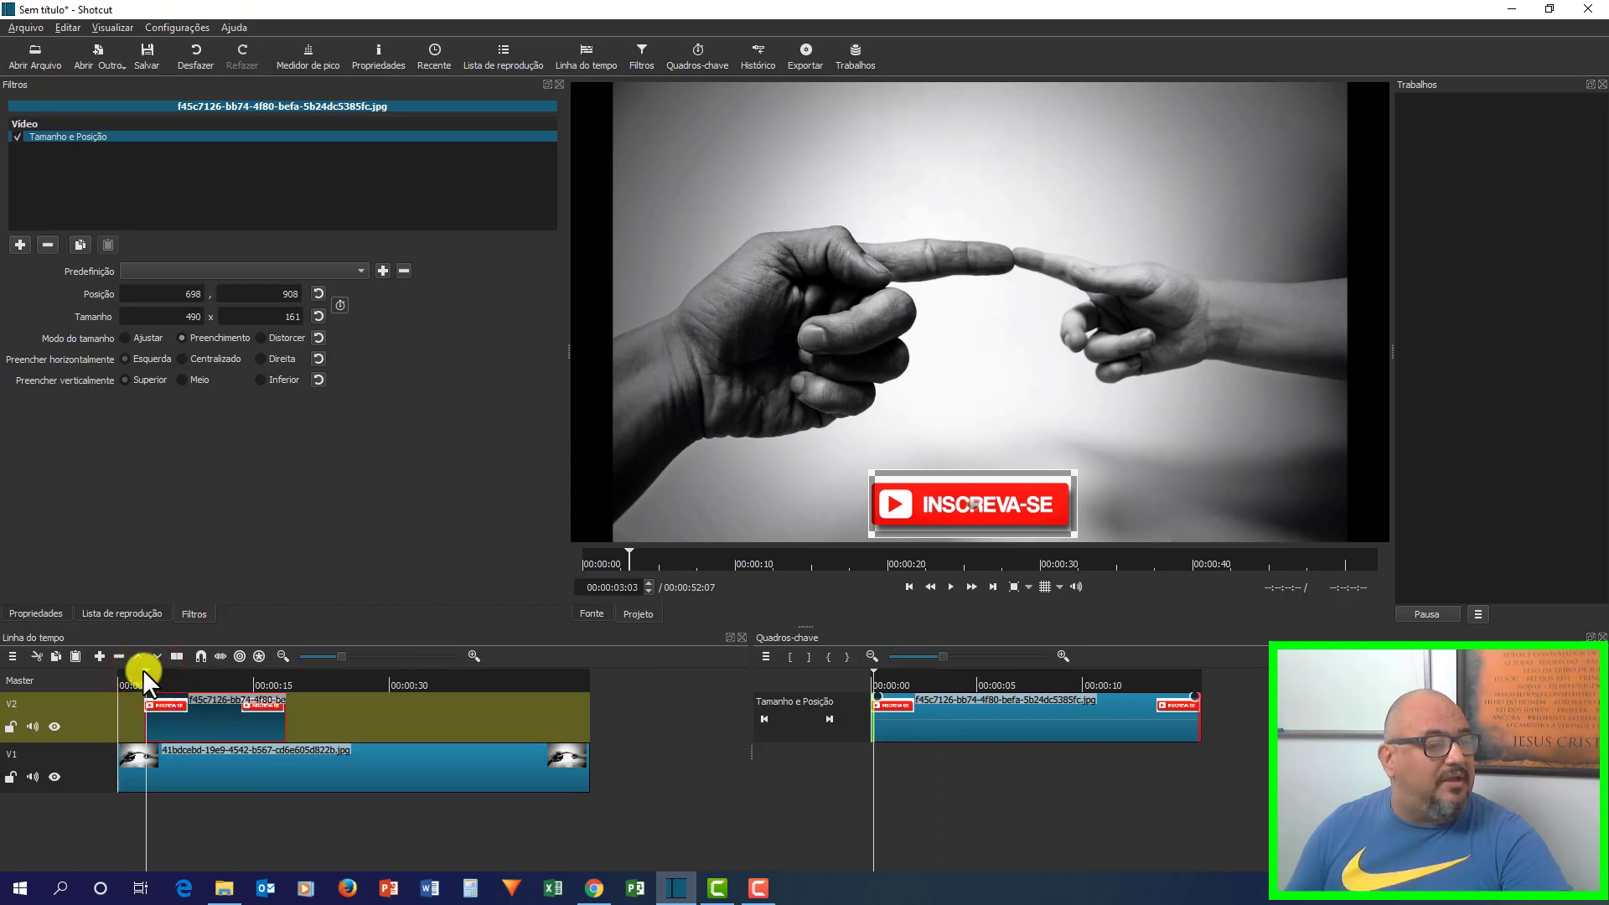
left_click(140, 676)
left_click(145, 676)
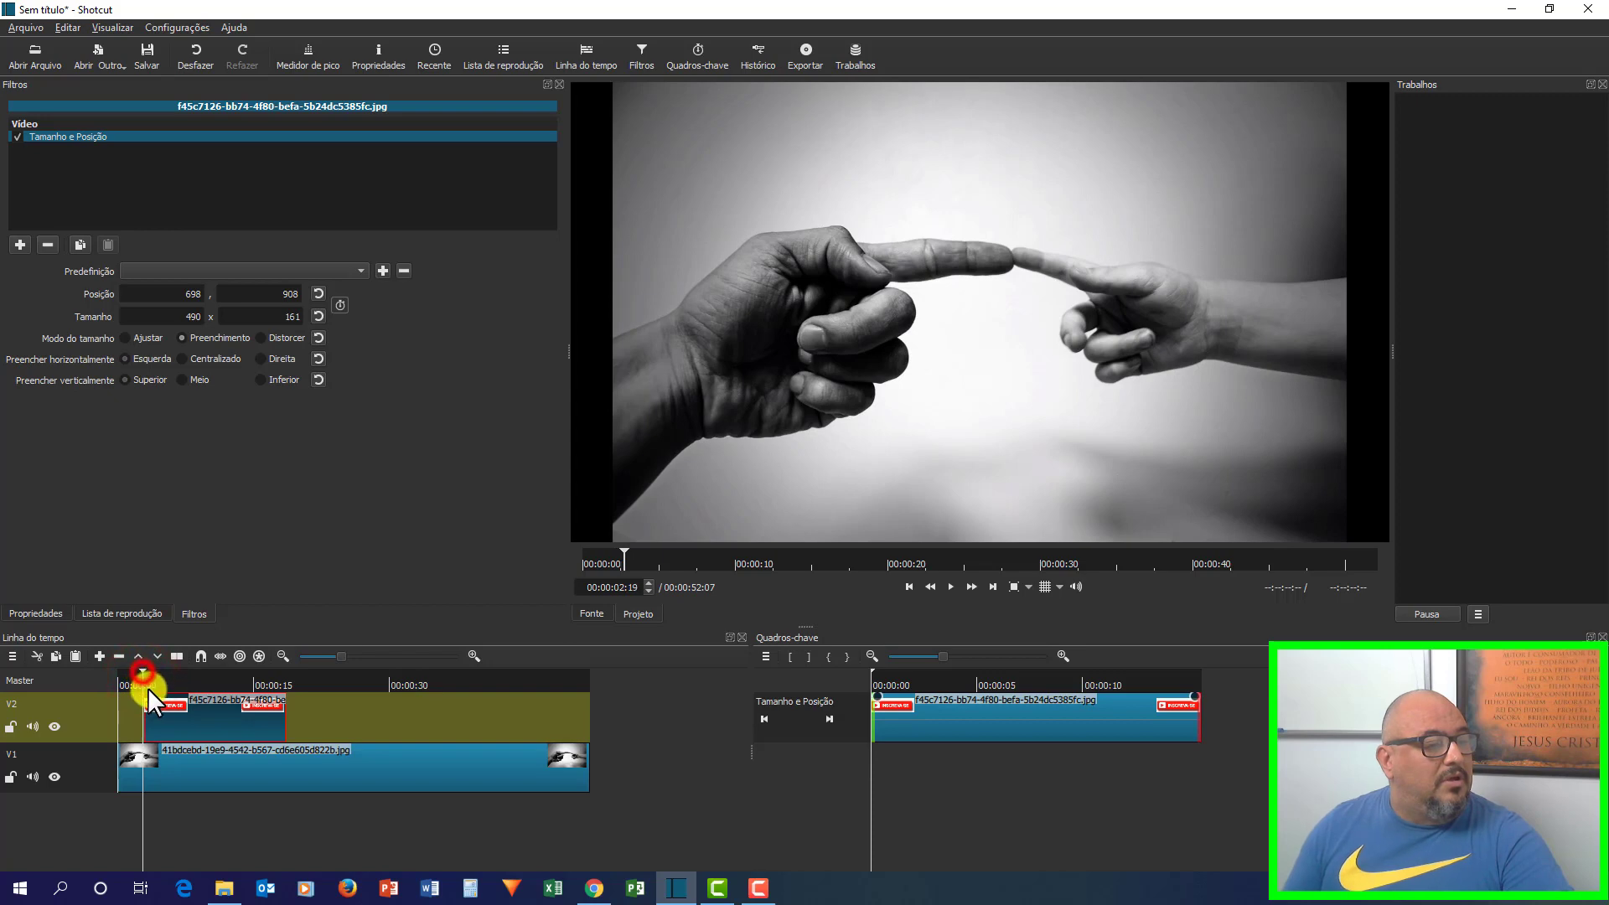
left_click(470, 654)
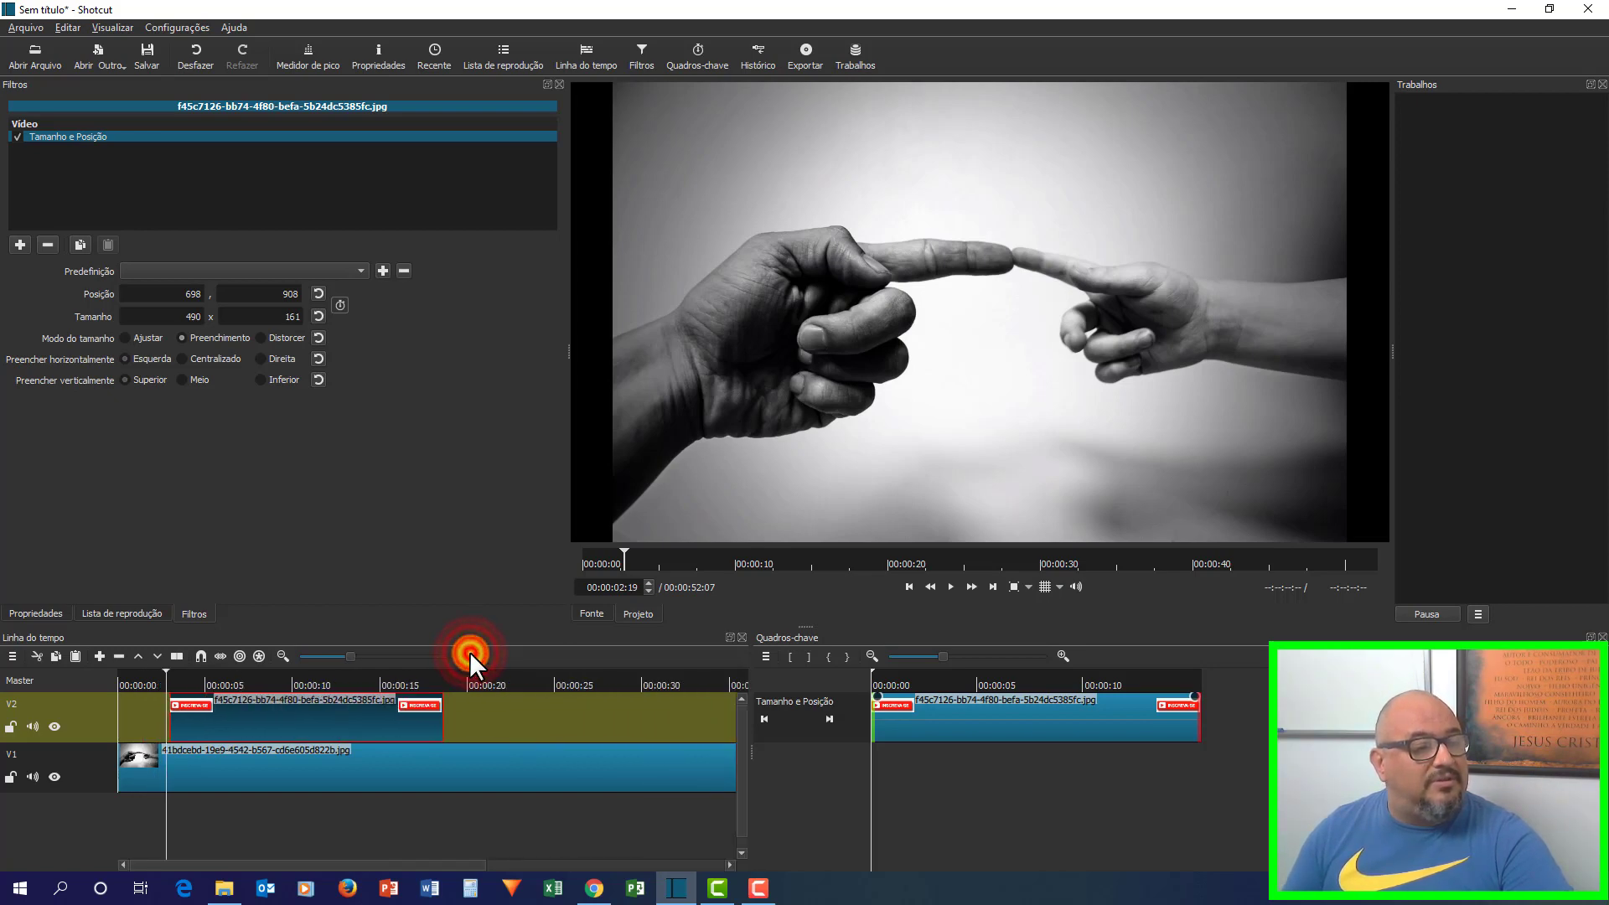
Position the playhead exactly at the start of the INSCREVA-SE clip on V2, at 00:00:03:00.
left_click_drag(469, 652, 467, 653)
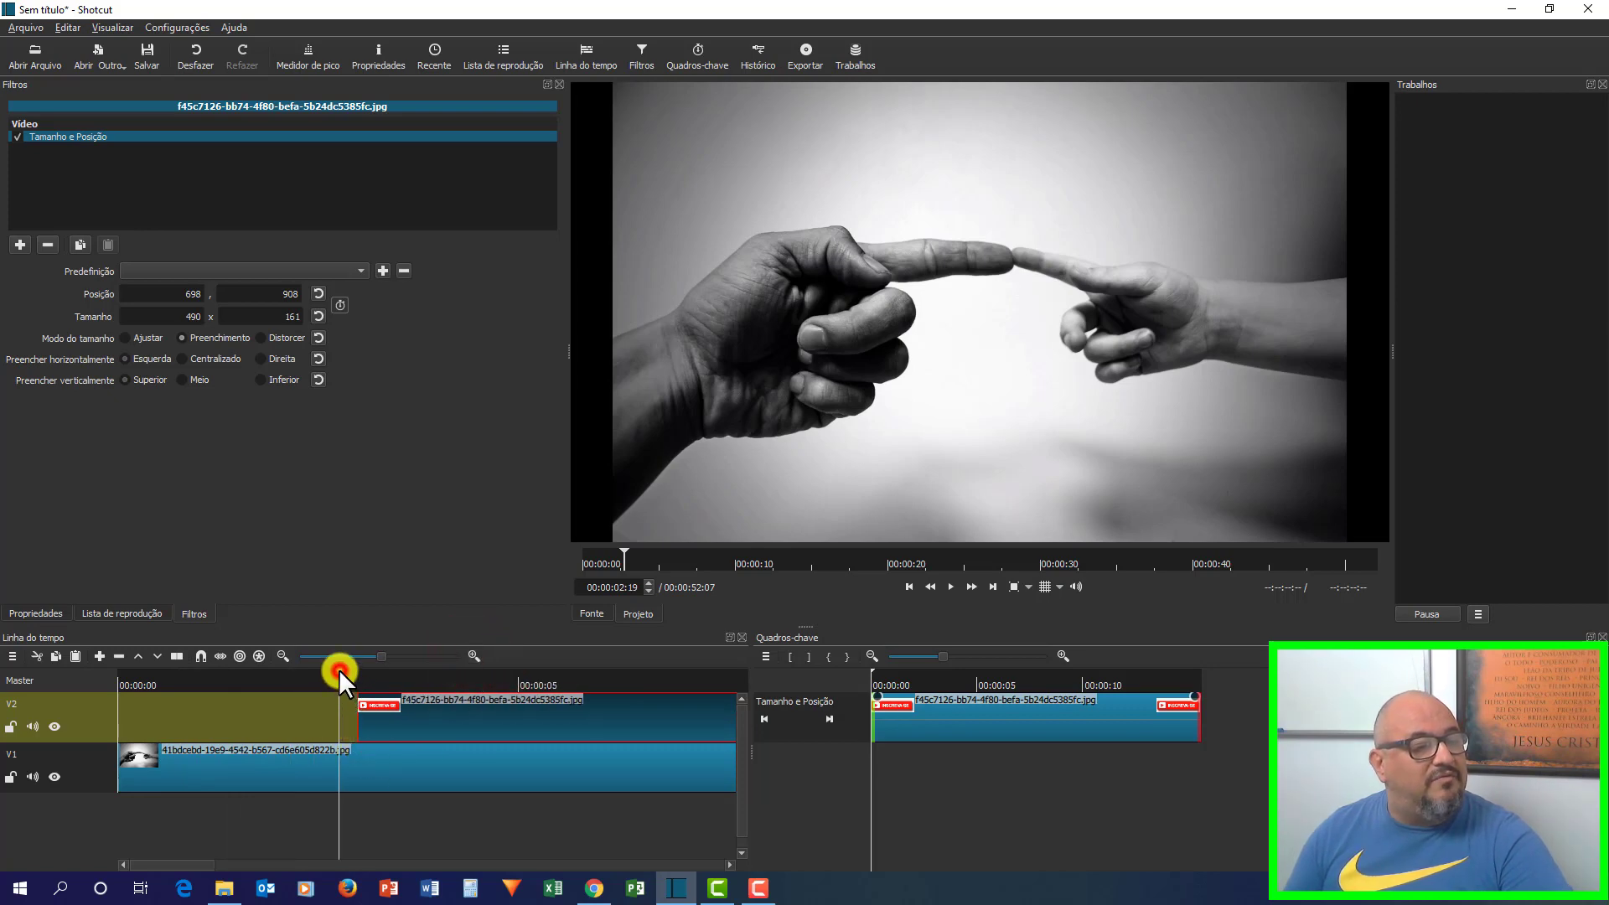
left_click_drag(338, 669, 357, 665)
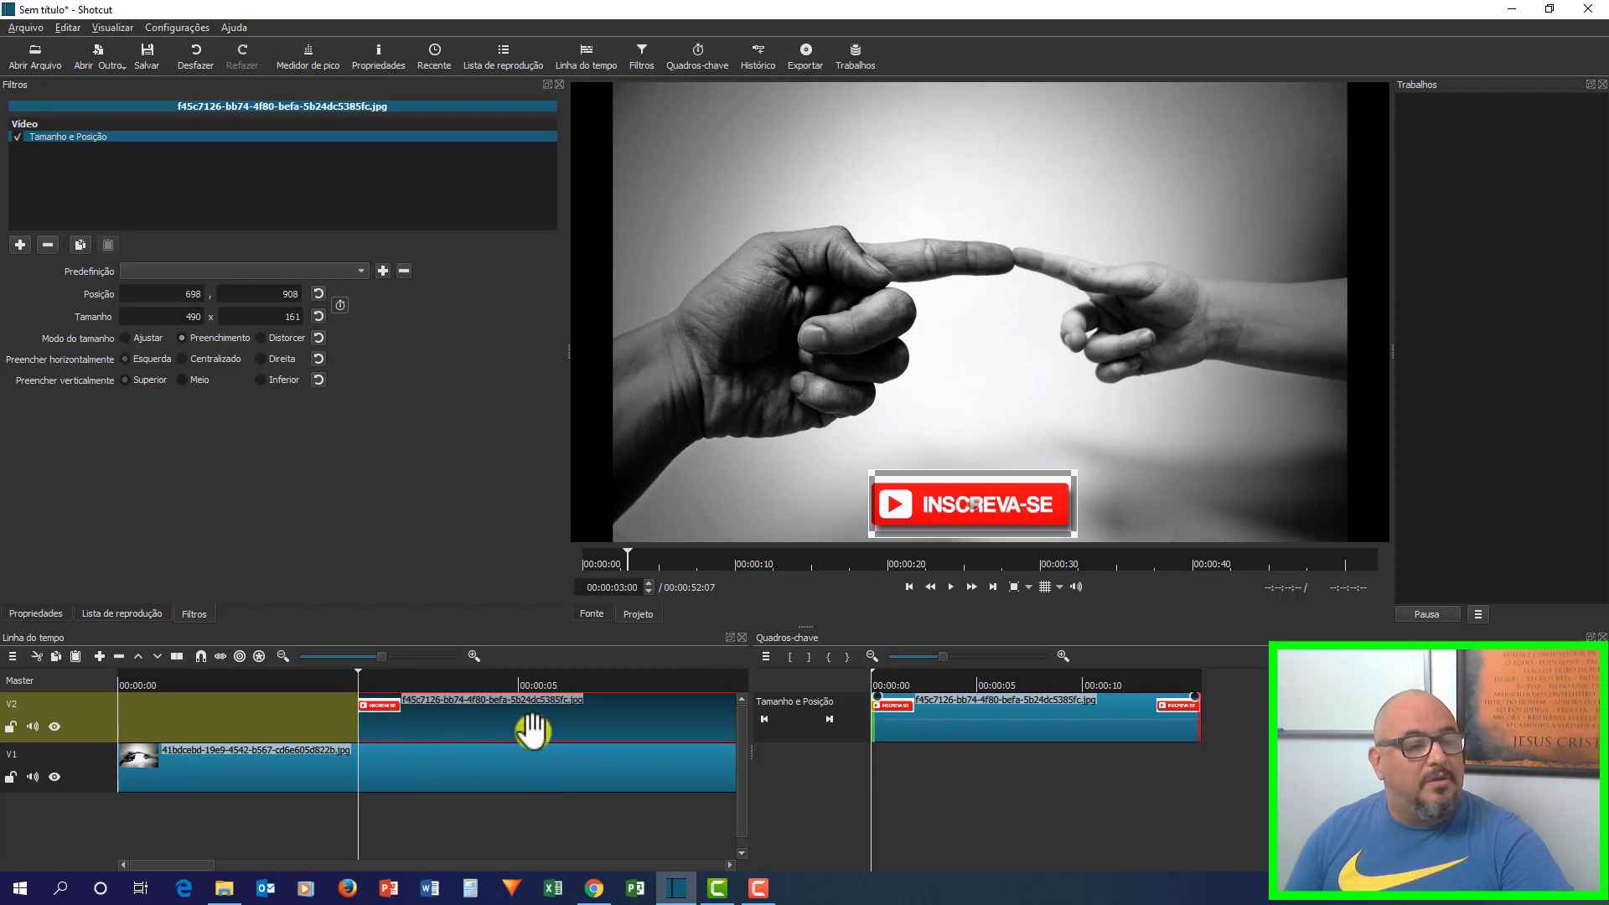
left_click(280, 654)
left_click(280, 654)
left_click(280, 654)
left_click(280, 654)
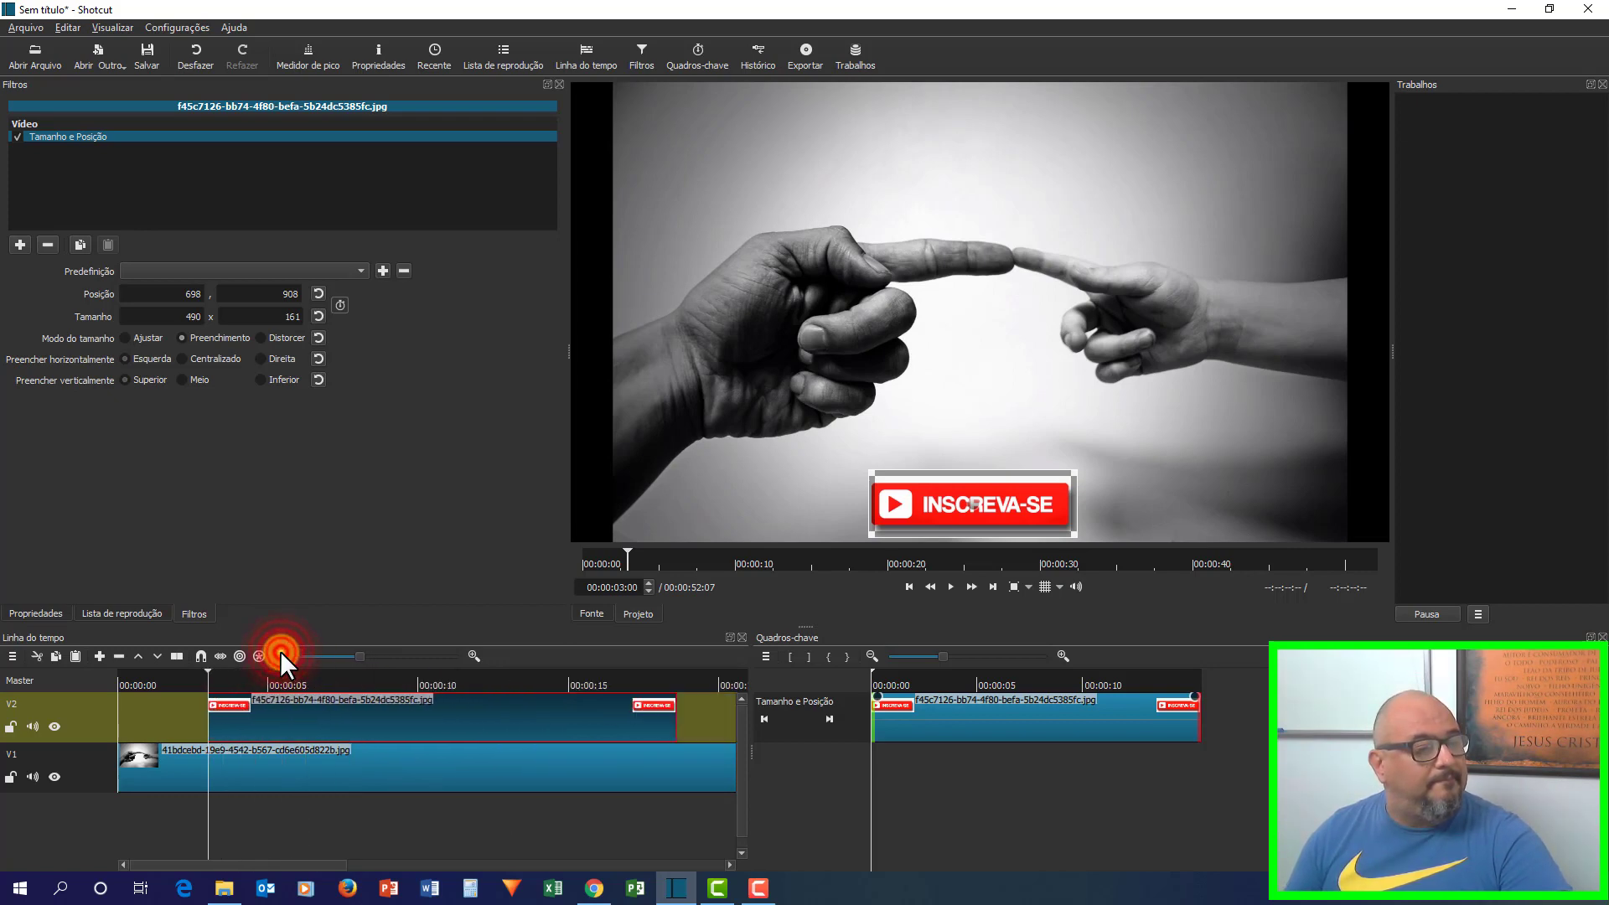
left_click(280, 654)
left_click(280, 654)
left_click(280, 654)
left_click(280, 654)
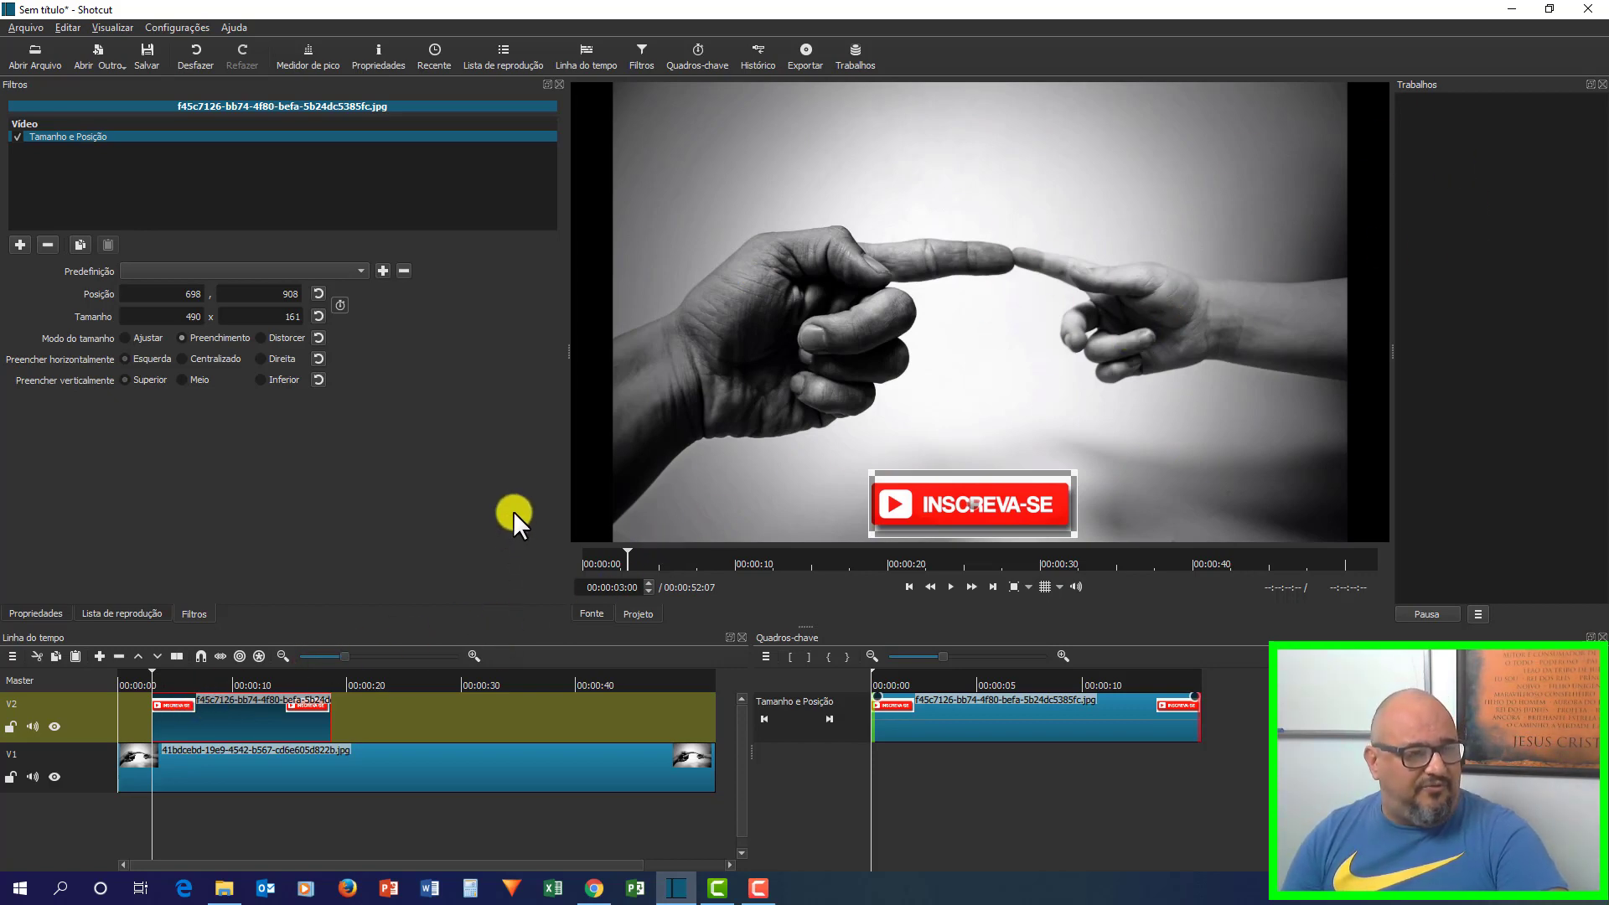
Set the INSCREVA-SE banner's position to -560, 910, outside the frame, and turn on keyframes for its position and size.
left_click(184, 294)
key("BackSpace")
key("BackSpace")
key("BackSpace")
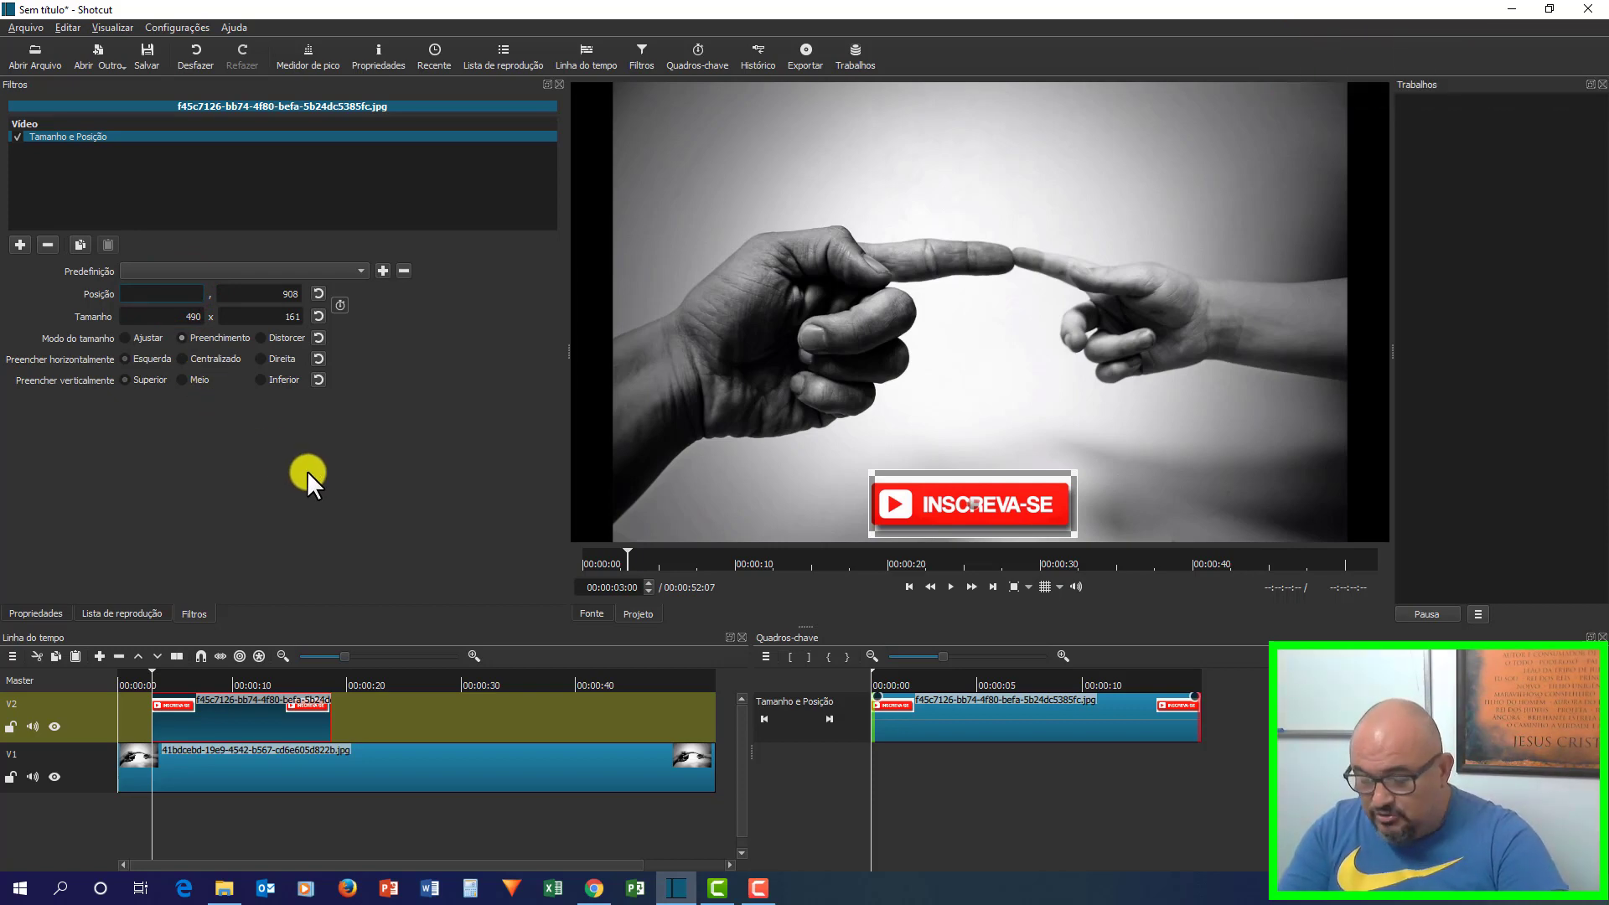
type("-")
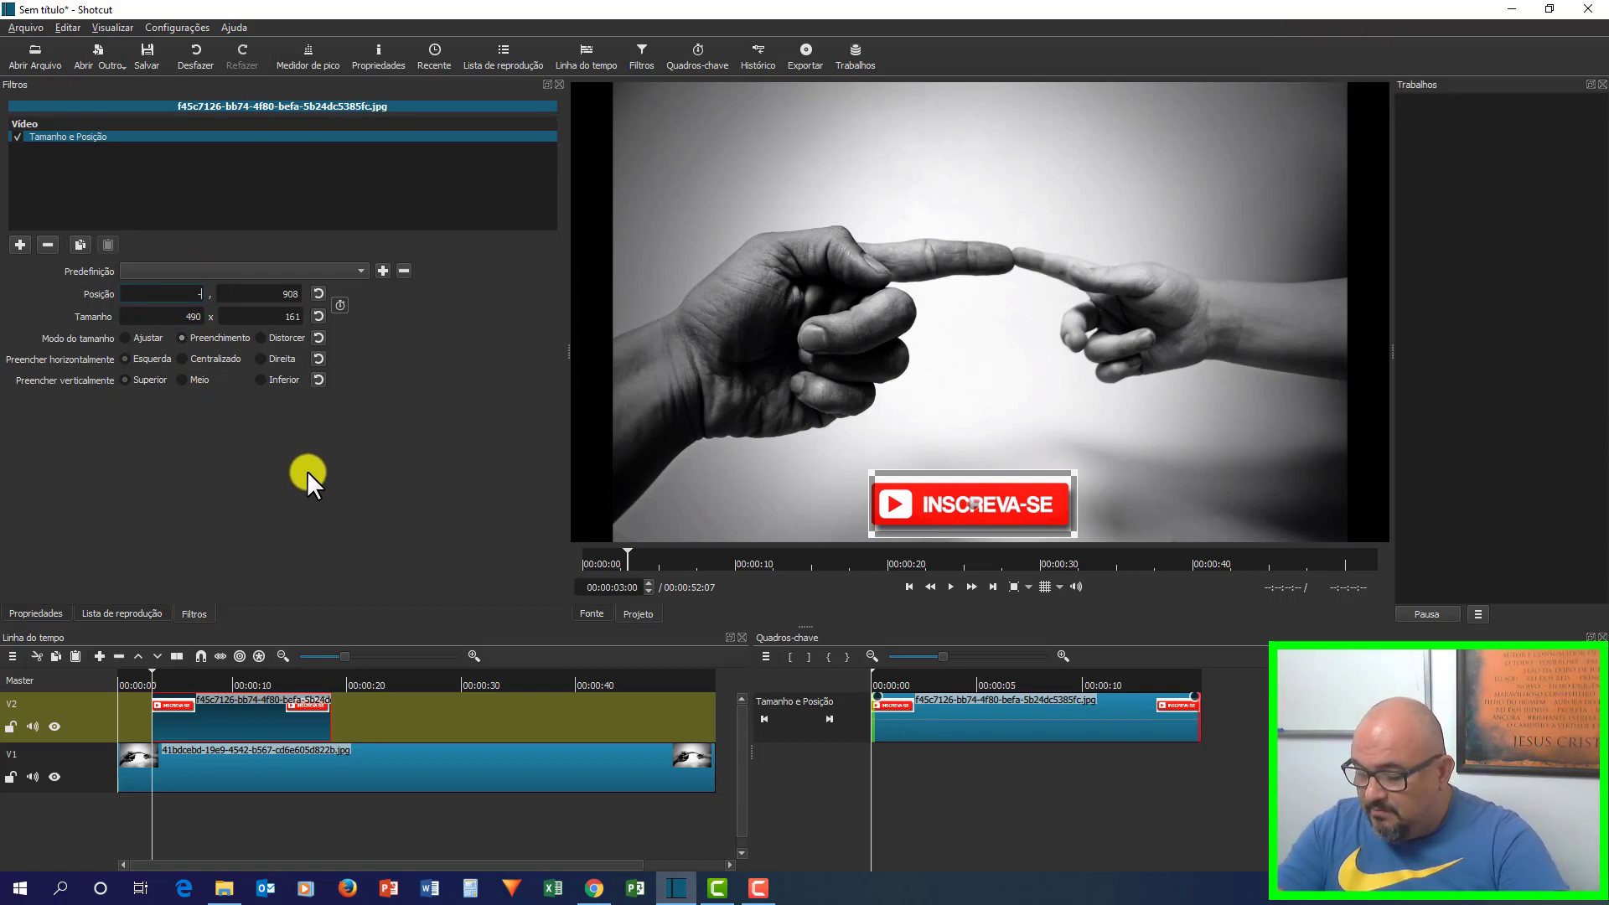
type("560")
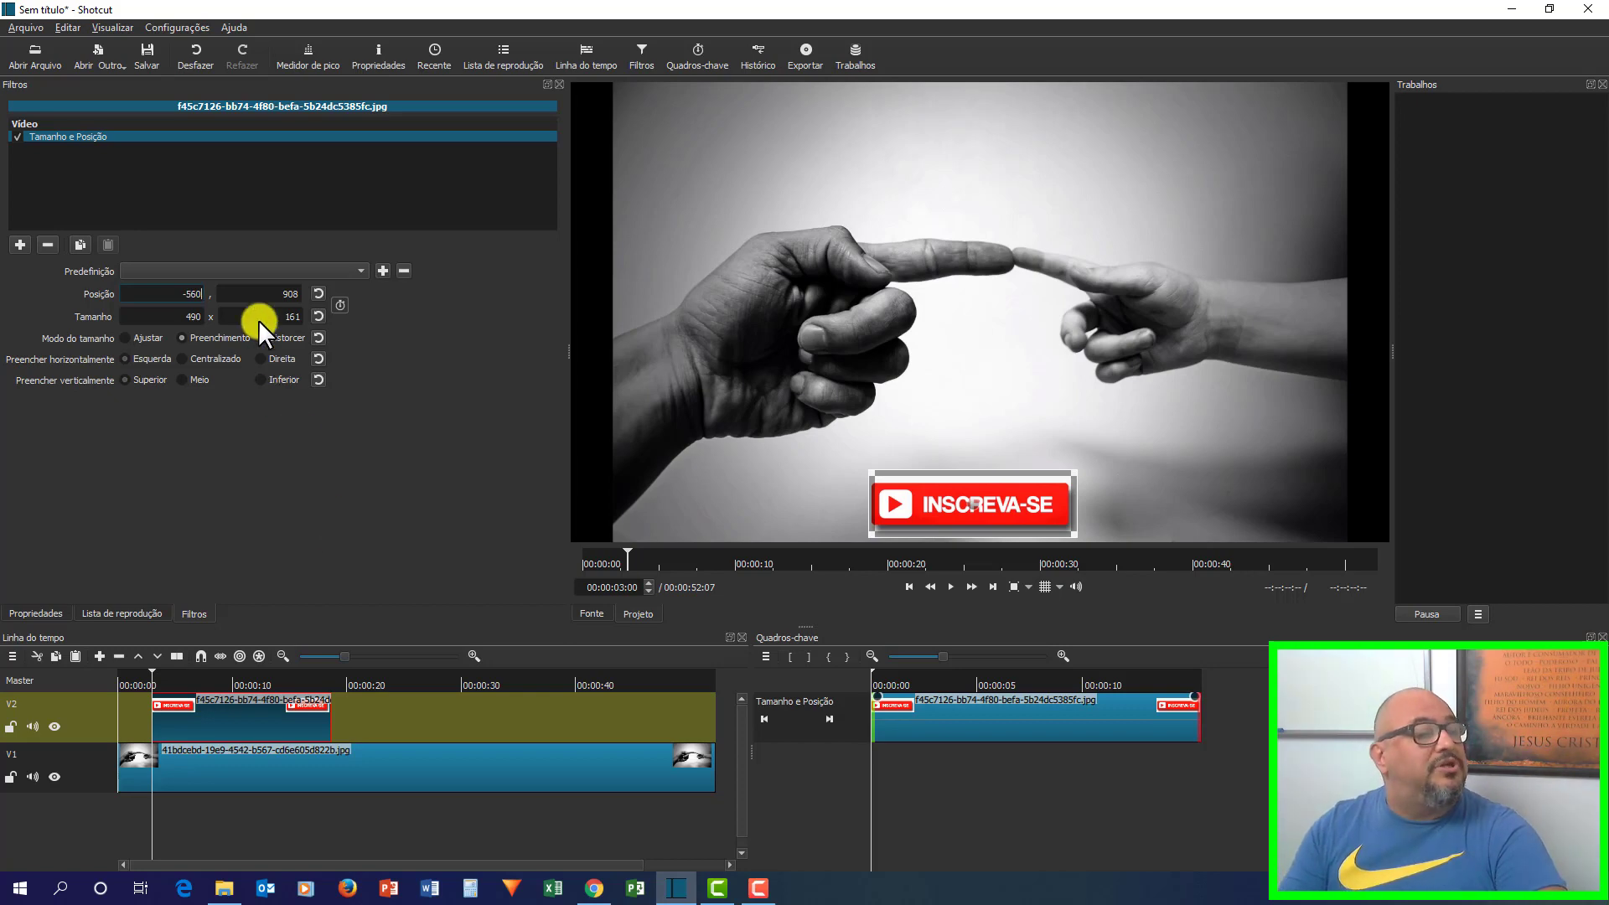
left_click(277, 300)
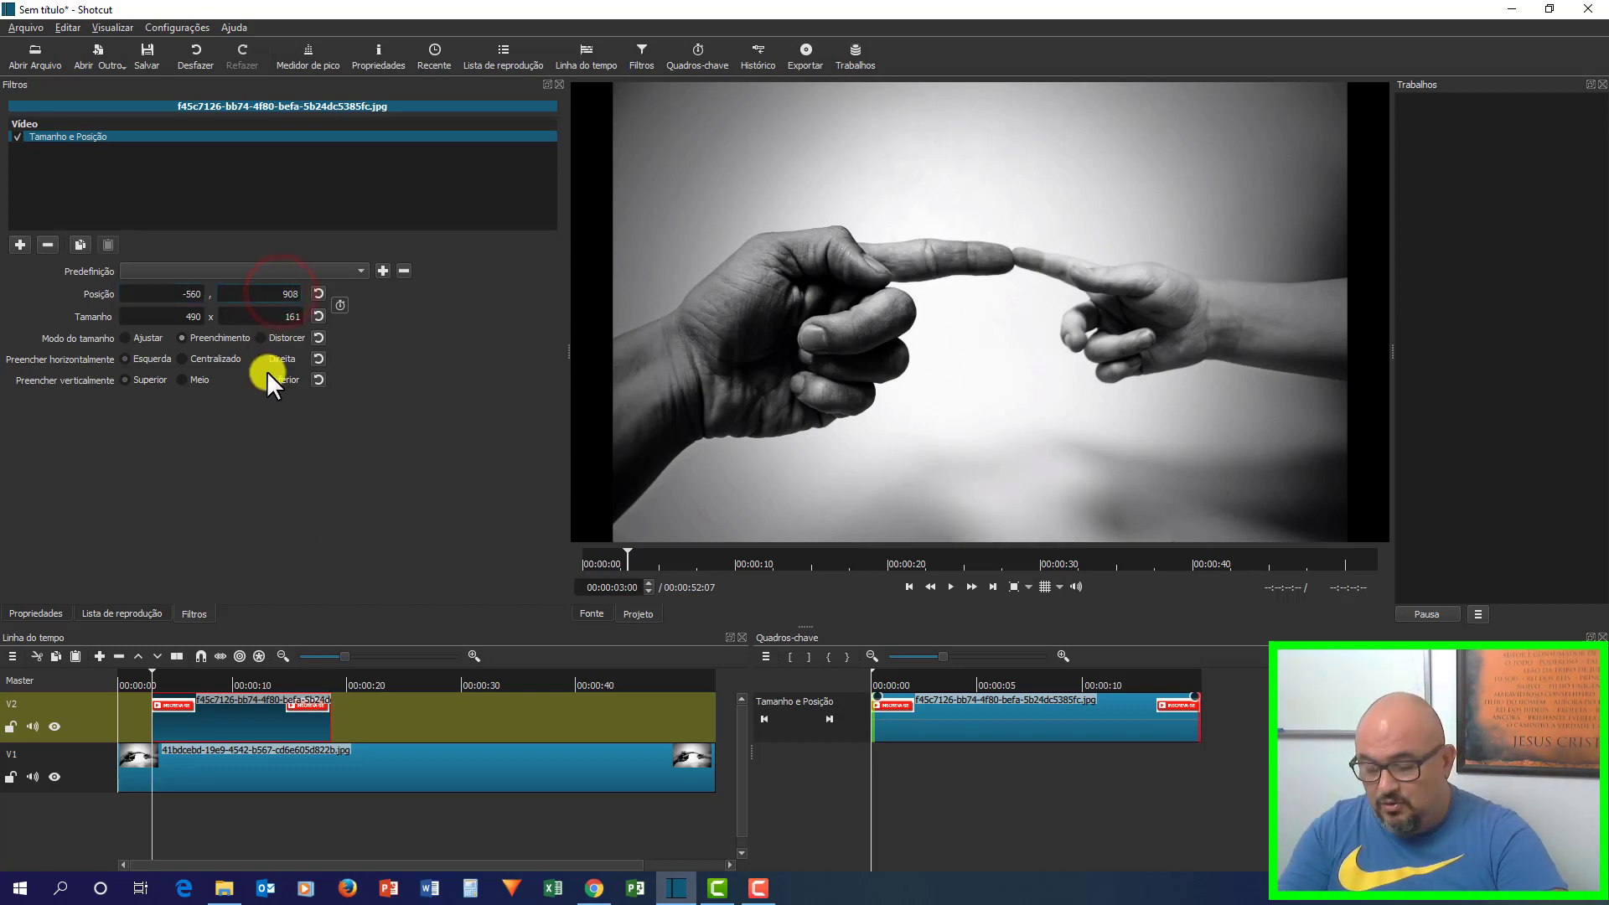
key("BackSpace")
key("BackSpace")
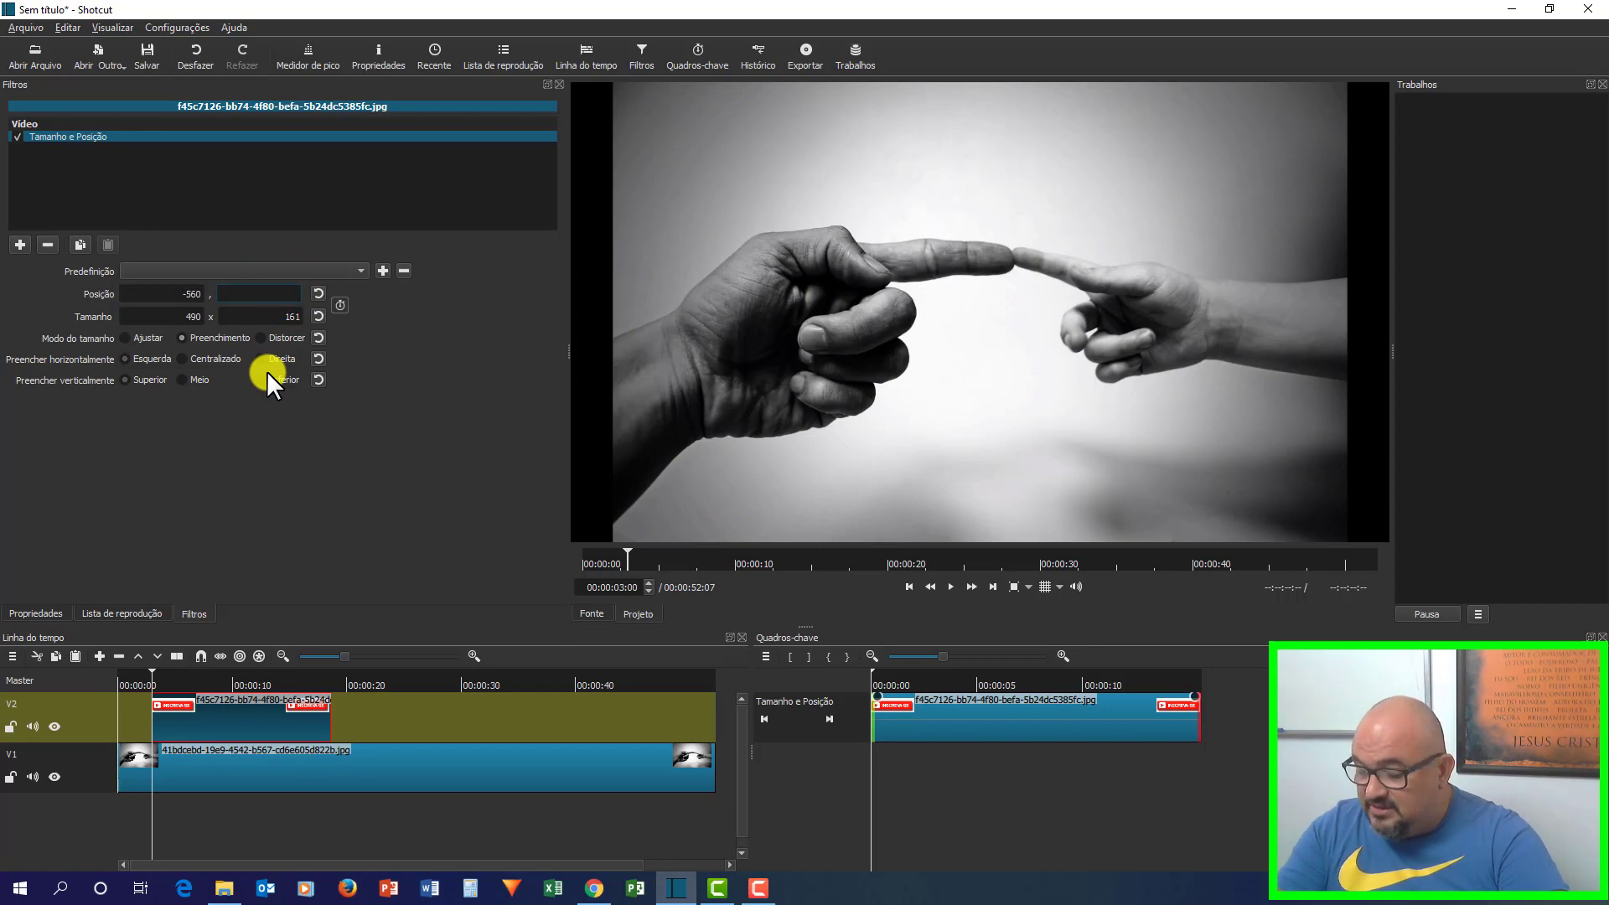
type("910")
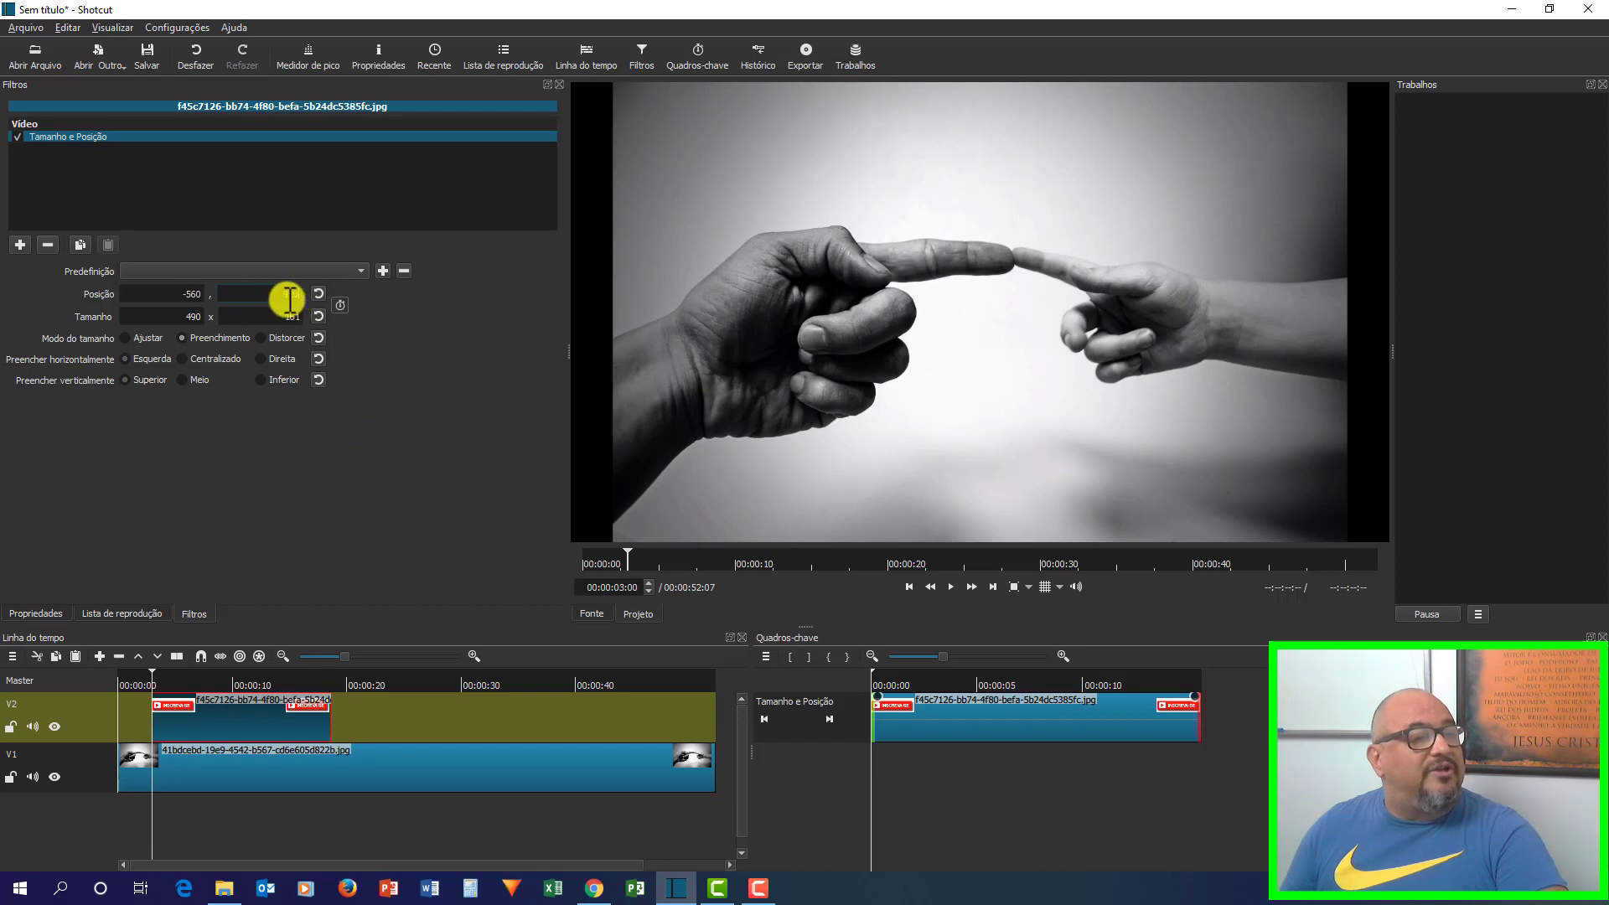
left_click(339, 304)
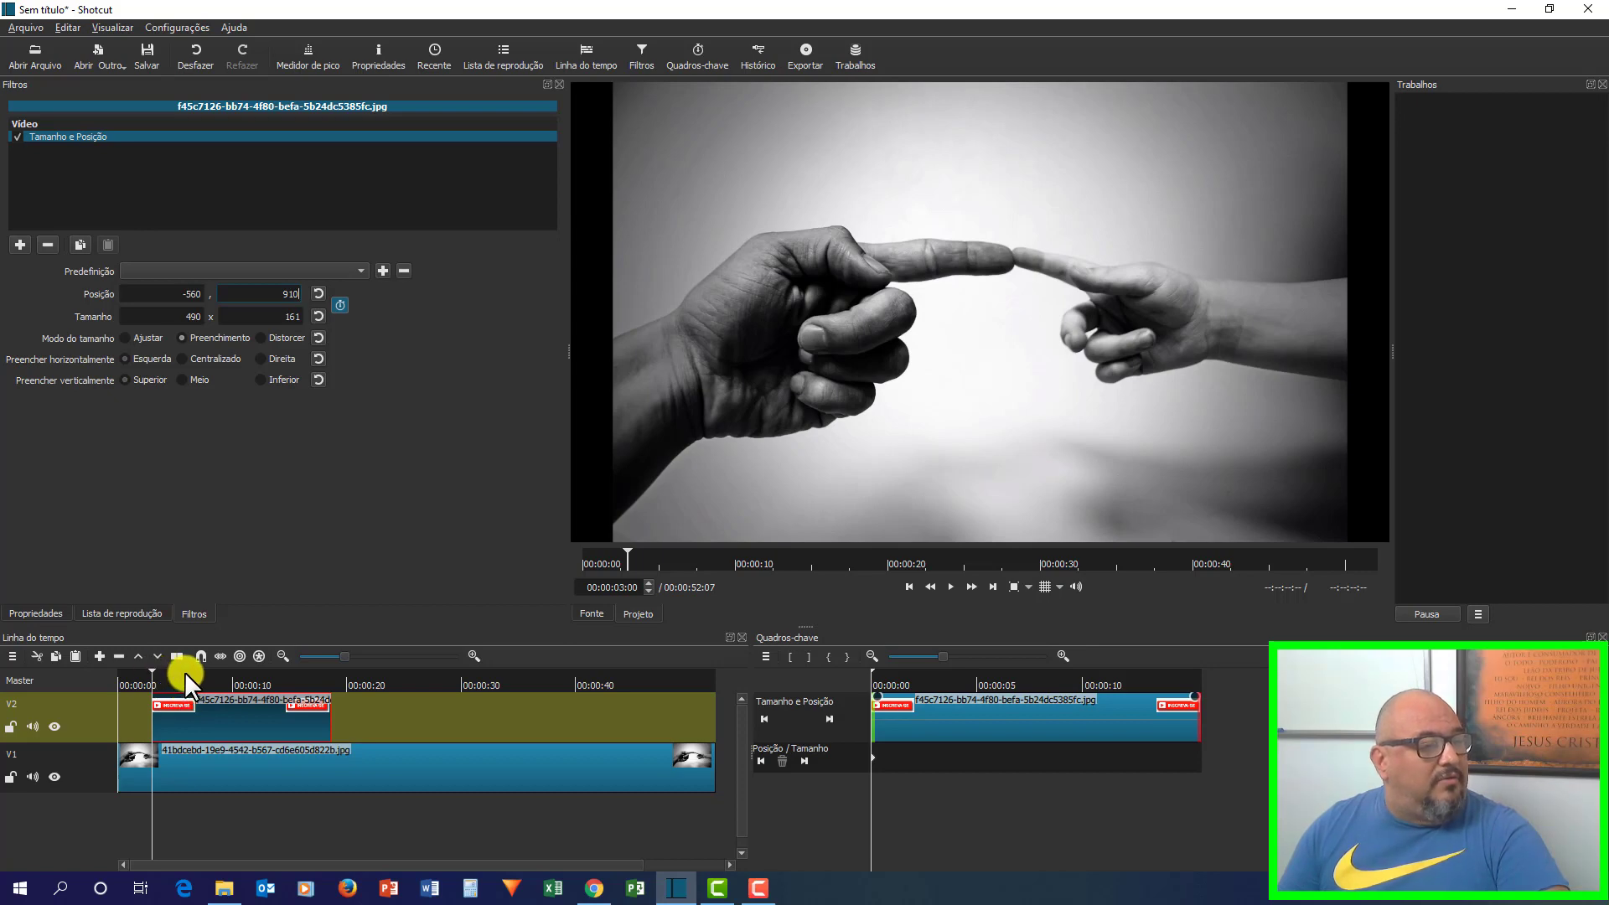
Add a keyframe at 00:00:06:20 that sets the INSCREVA-SE banner's horizontal position to 700.
left_click_drag(185, 672, 195, 667)
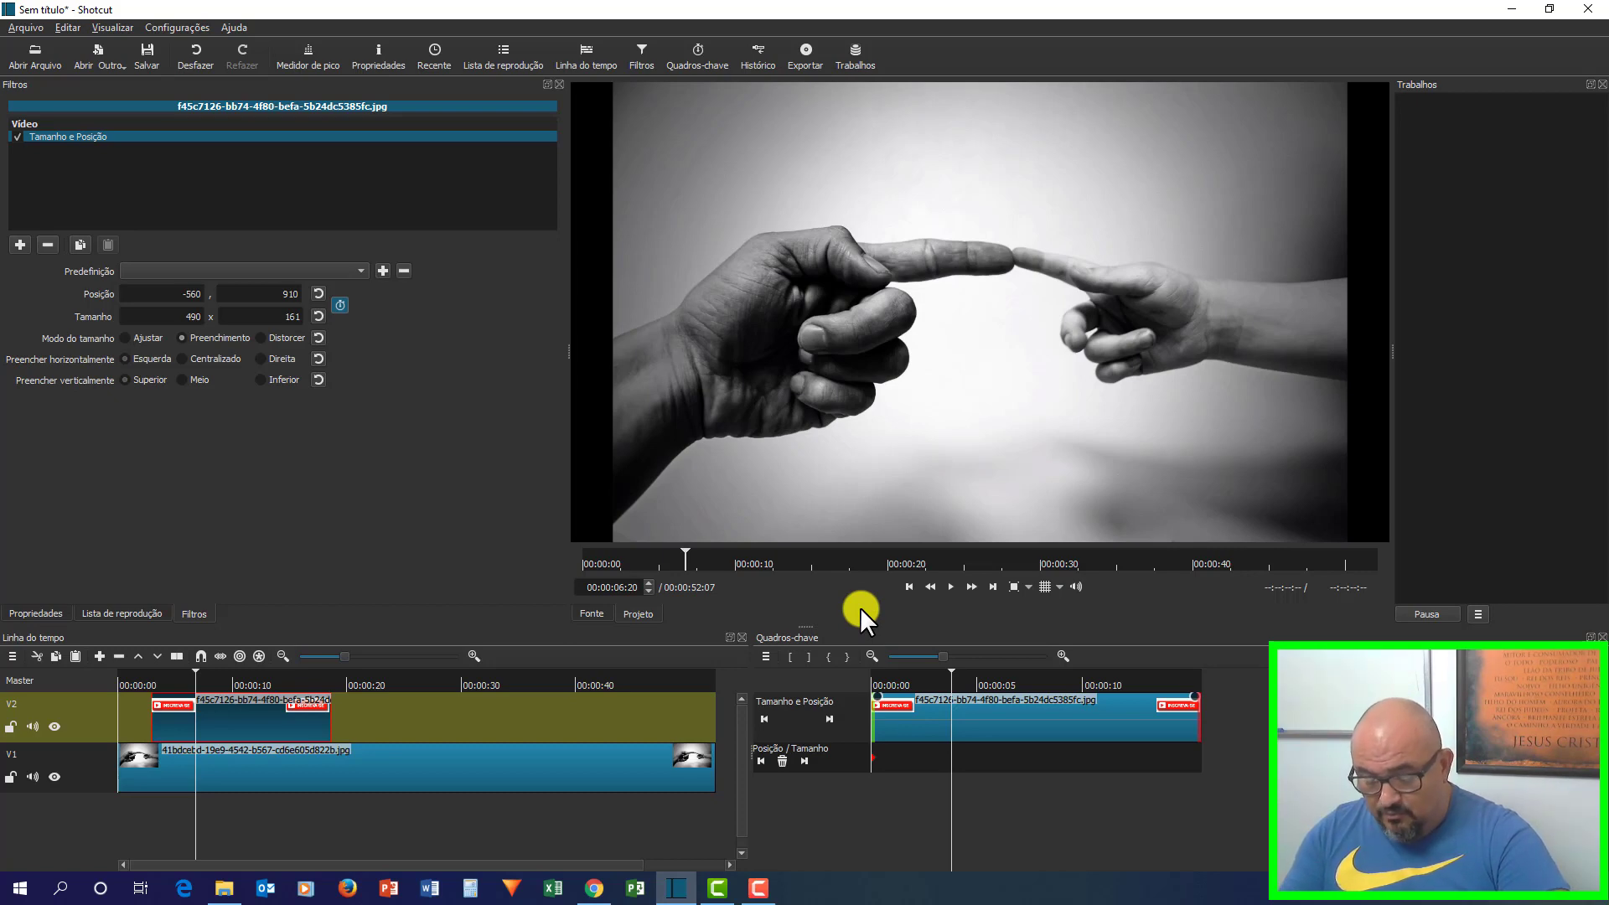
left_click(182, 293)
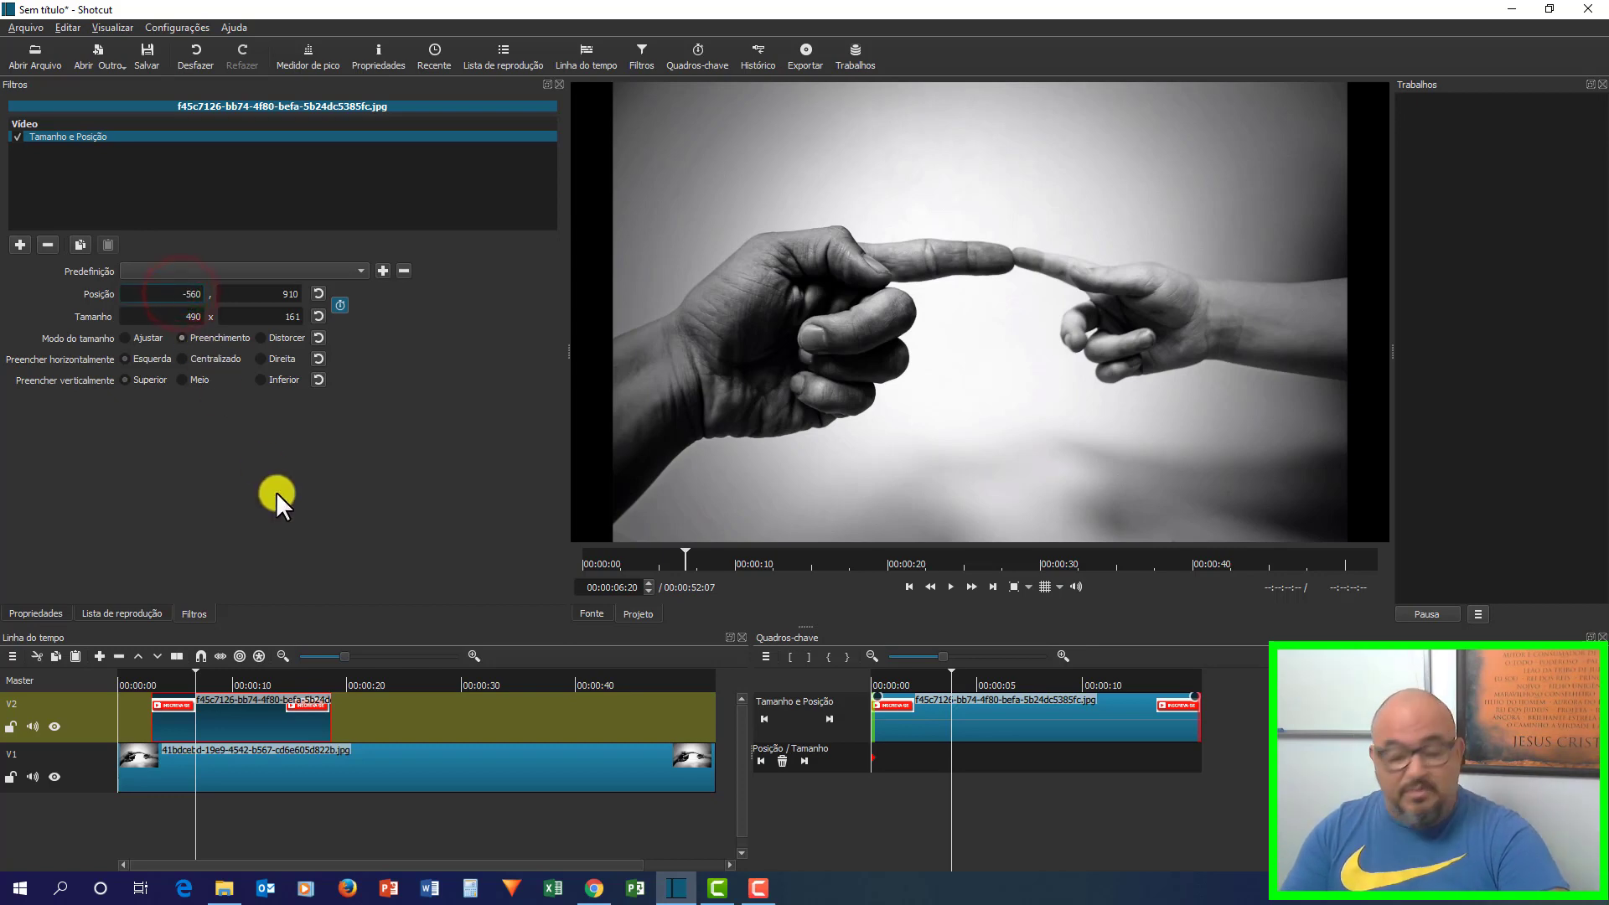
key("Delete")
key("Delete")
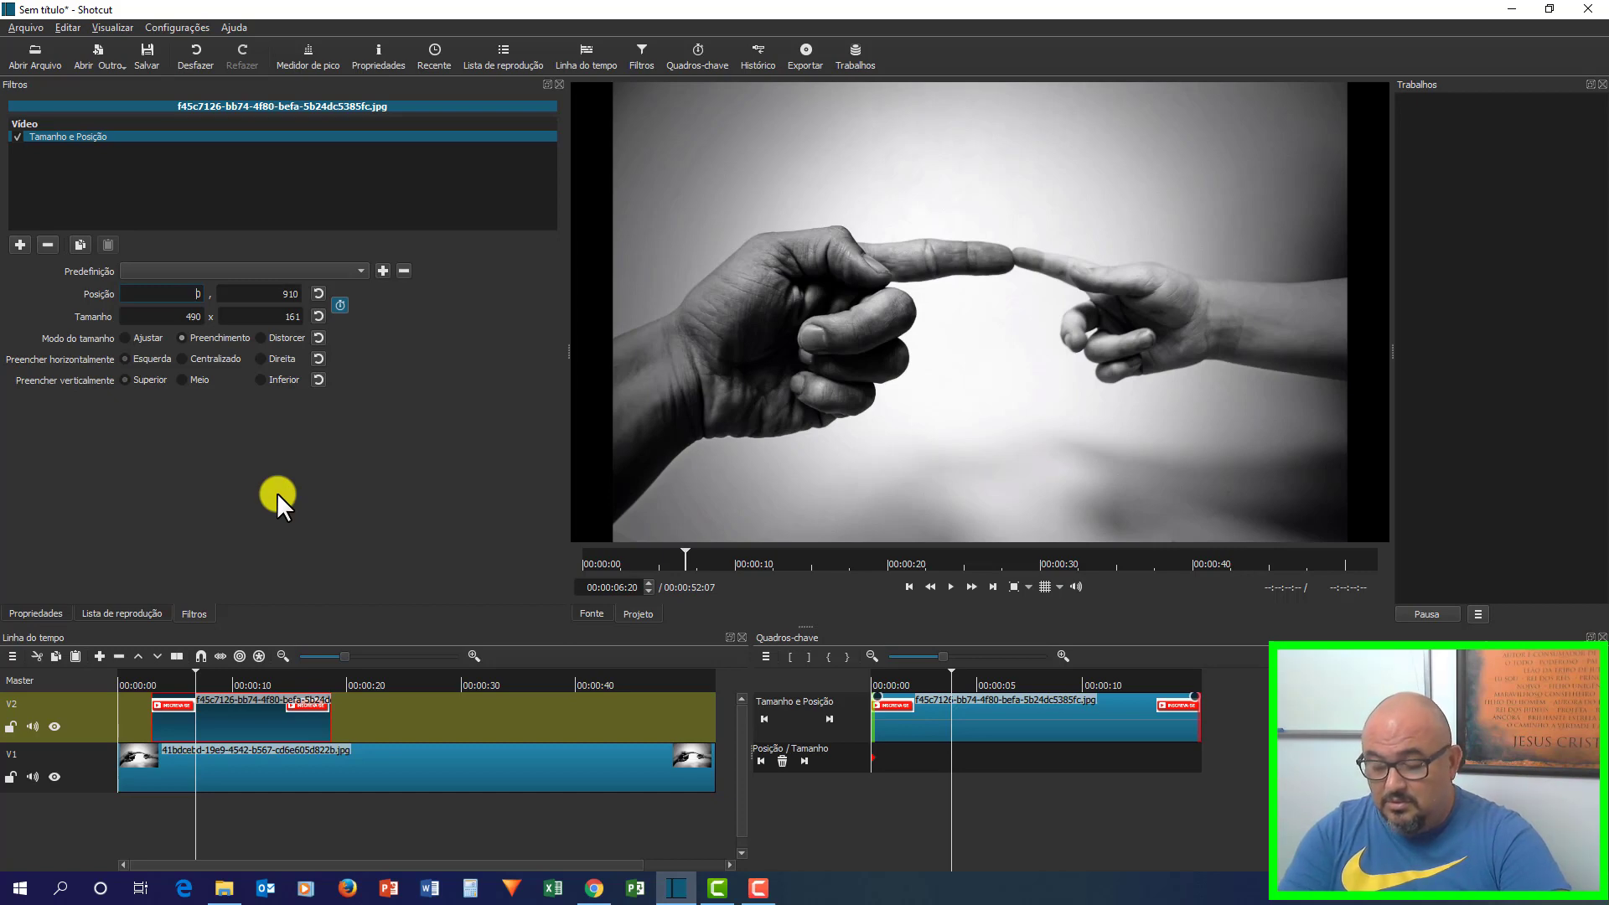
key("Return")
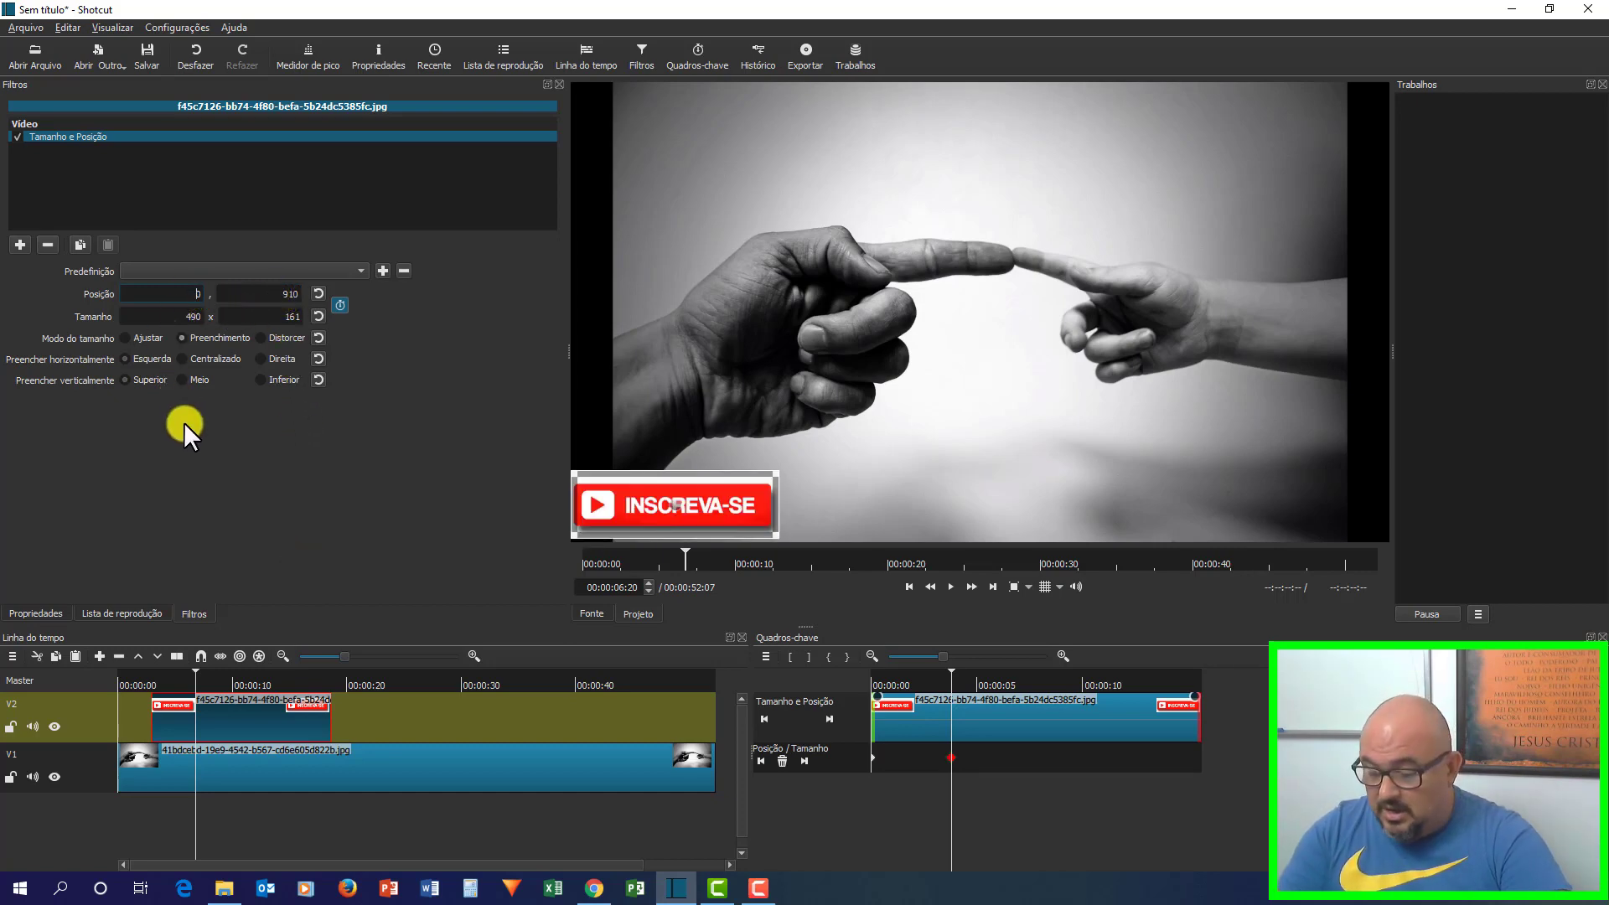
type("700")
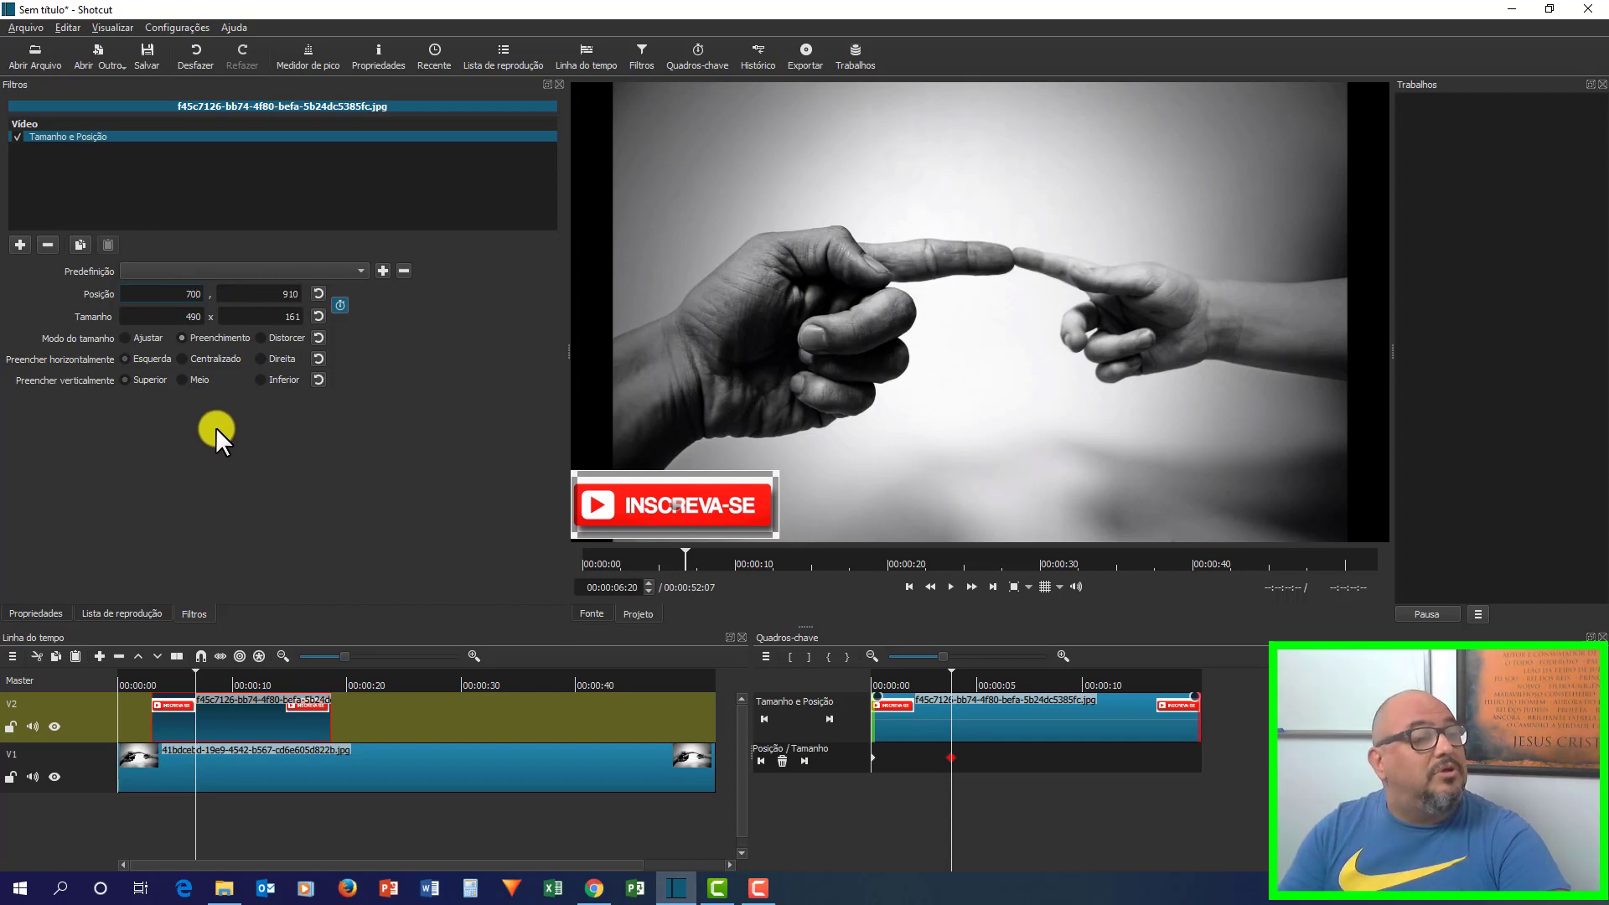
key("Return")
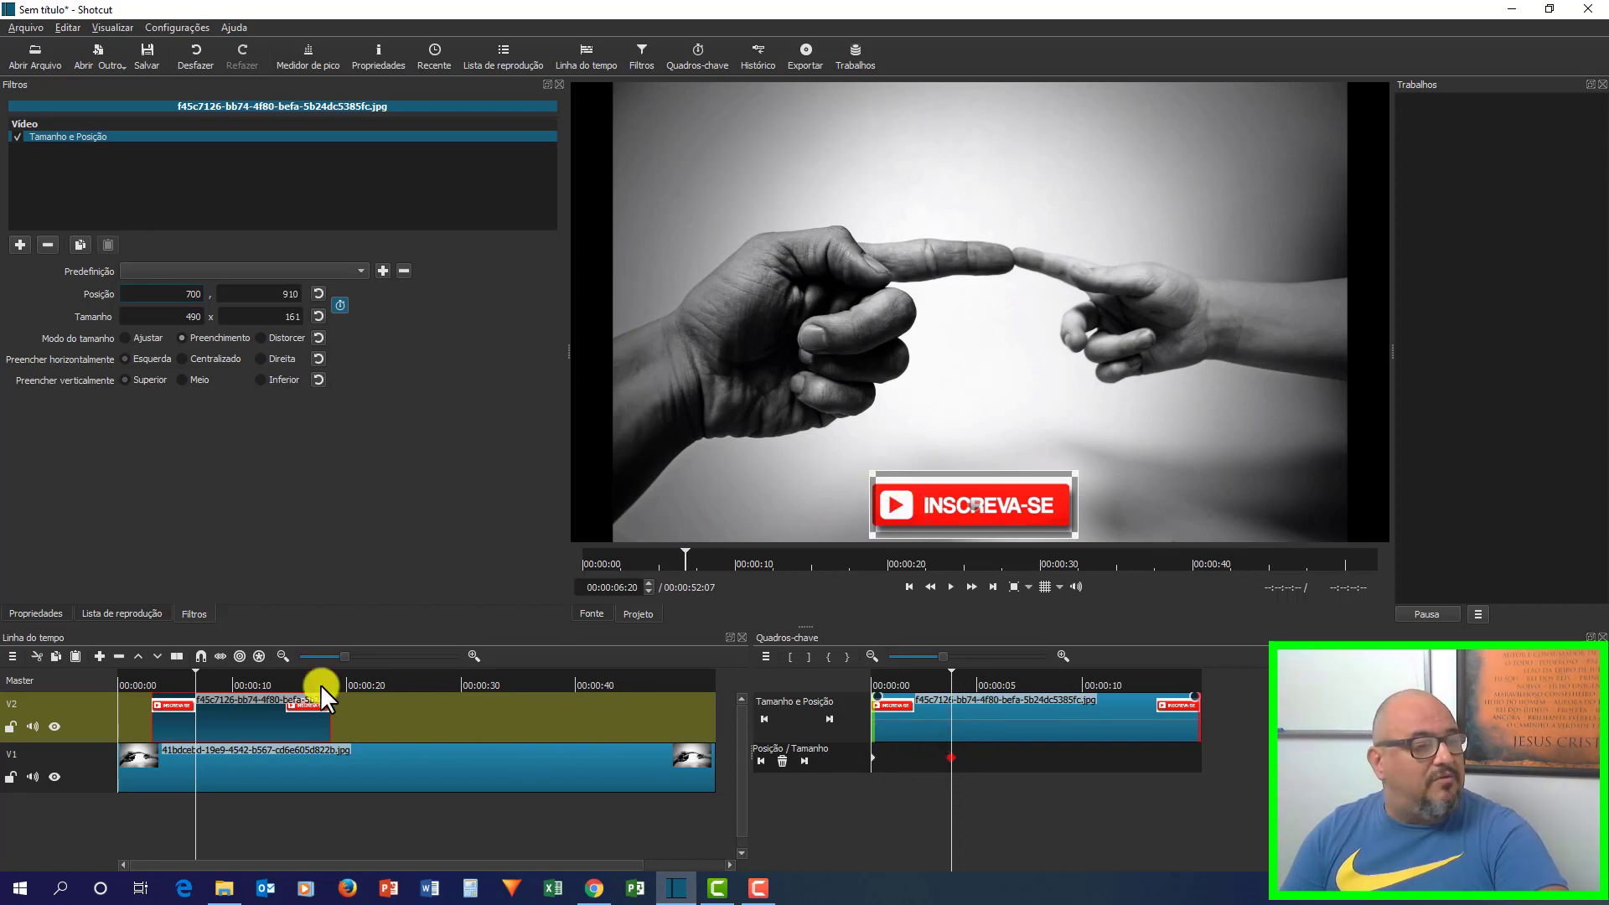
Add a keyframe at 00:00:14:14 that holds the INSCREVA-SE banner at horizontal position 700.
left_click_drag(194, 669, 285, 666)
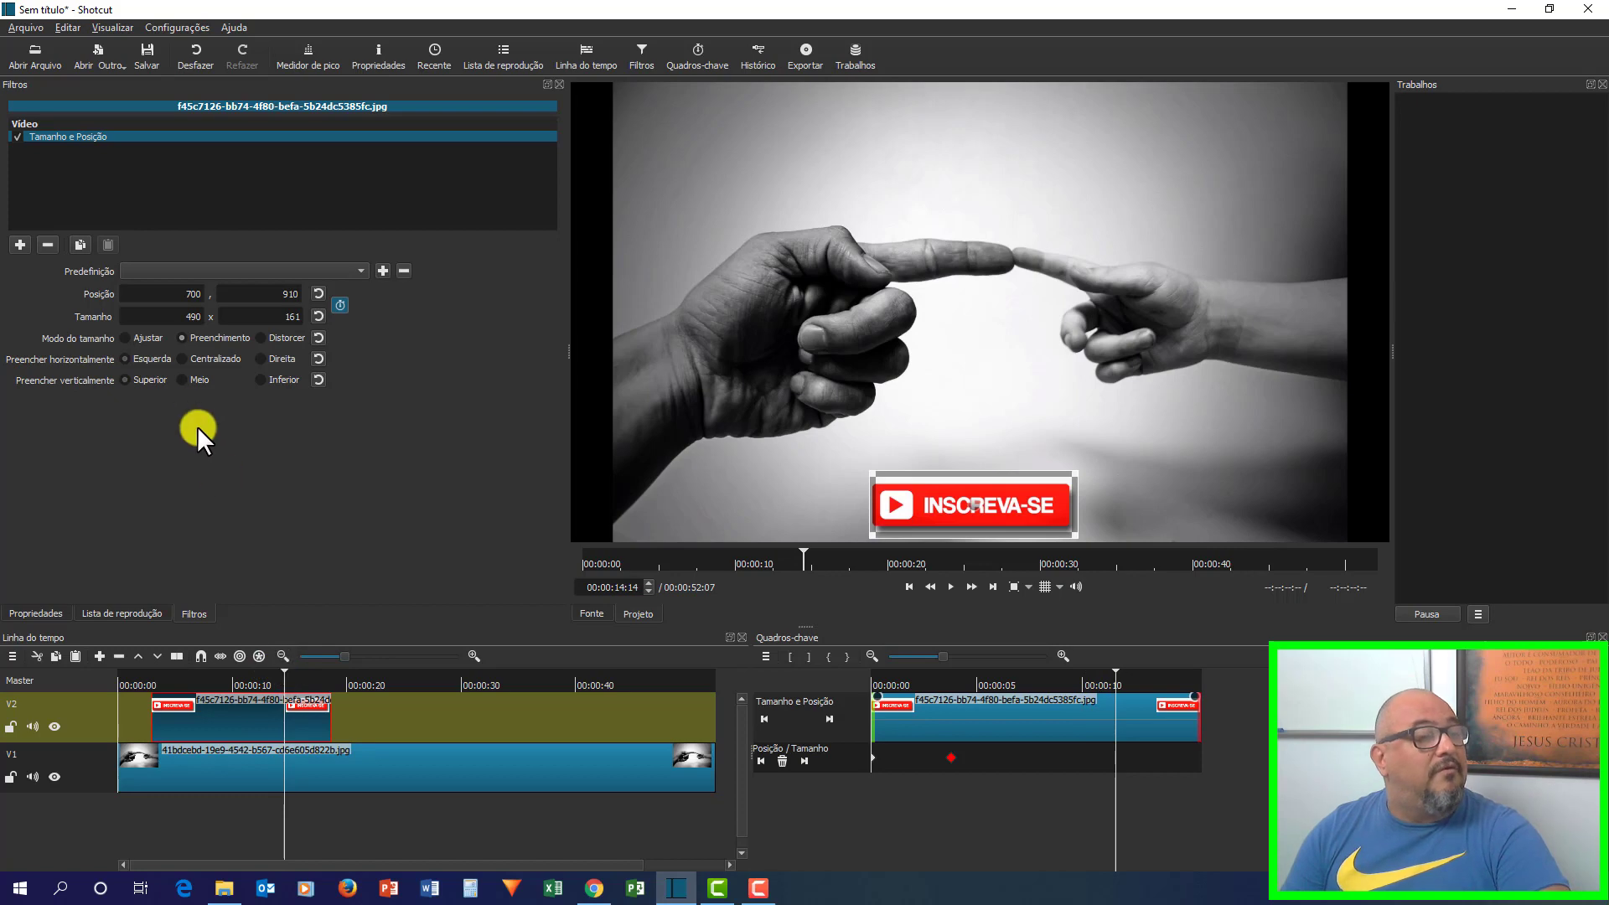
left_click(187, 290)
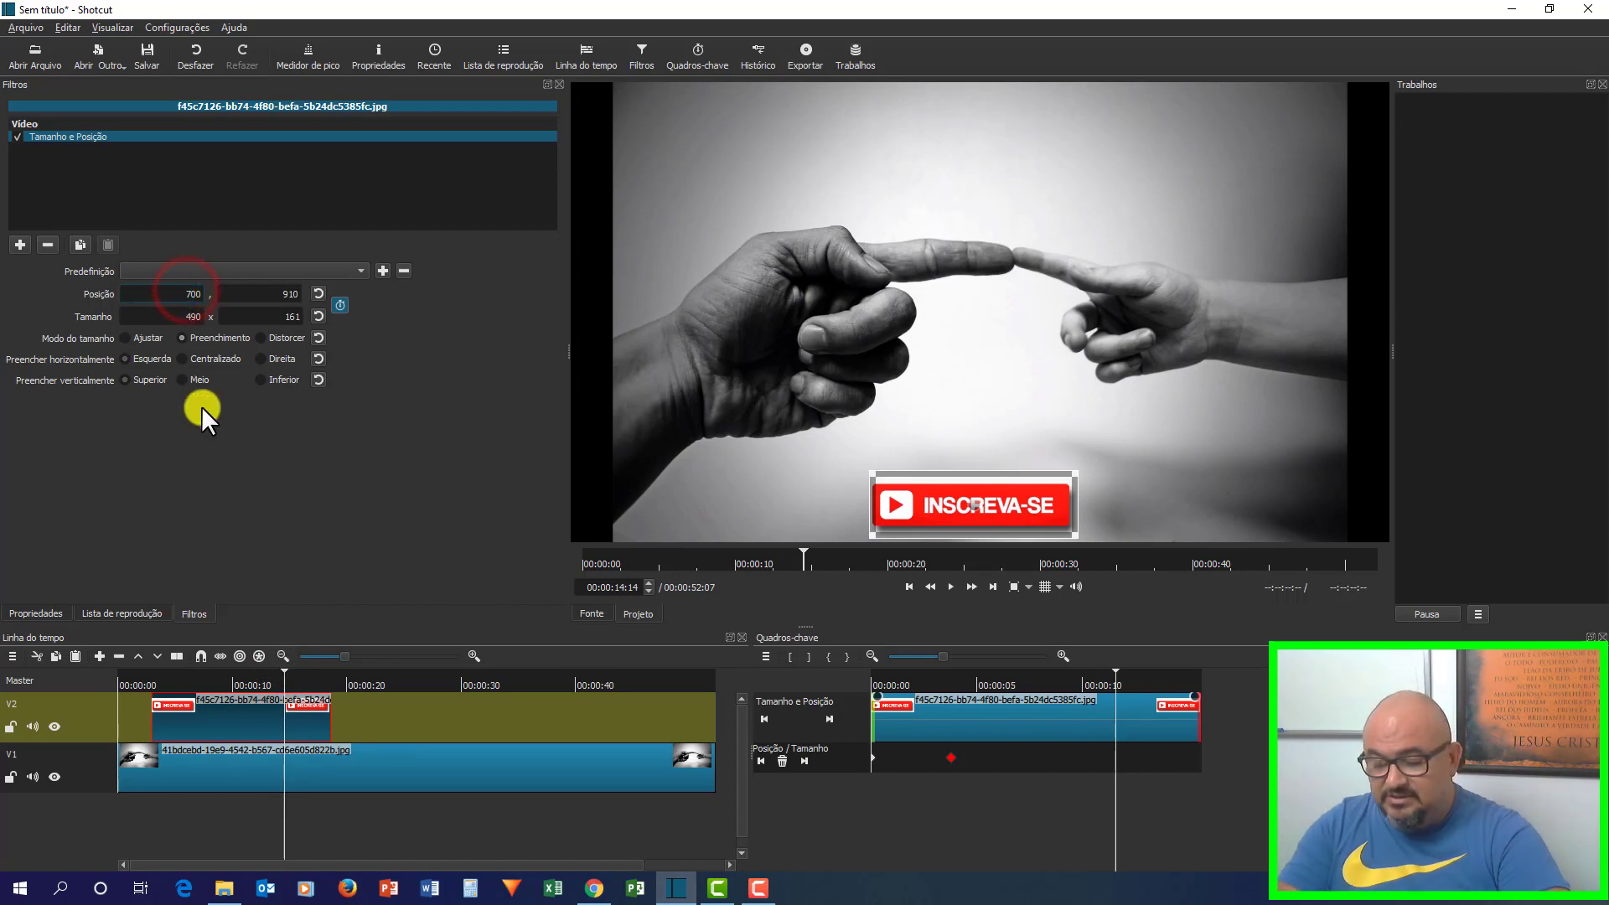
key("BackSpace")
key("BackSpace")
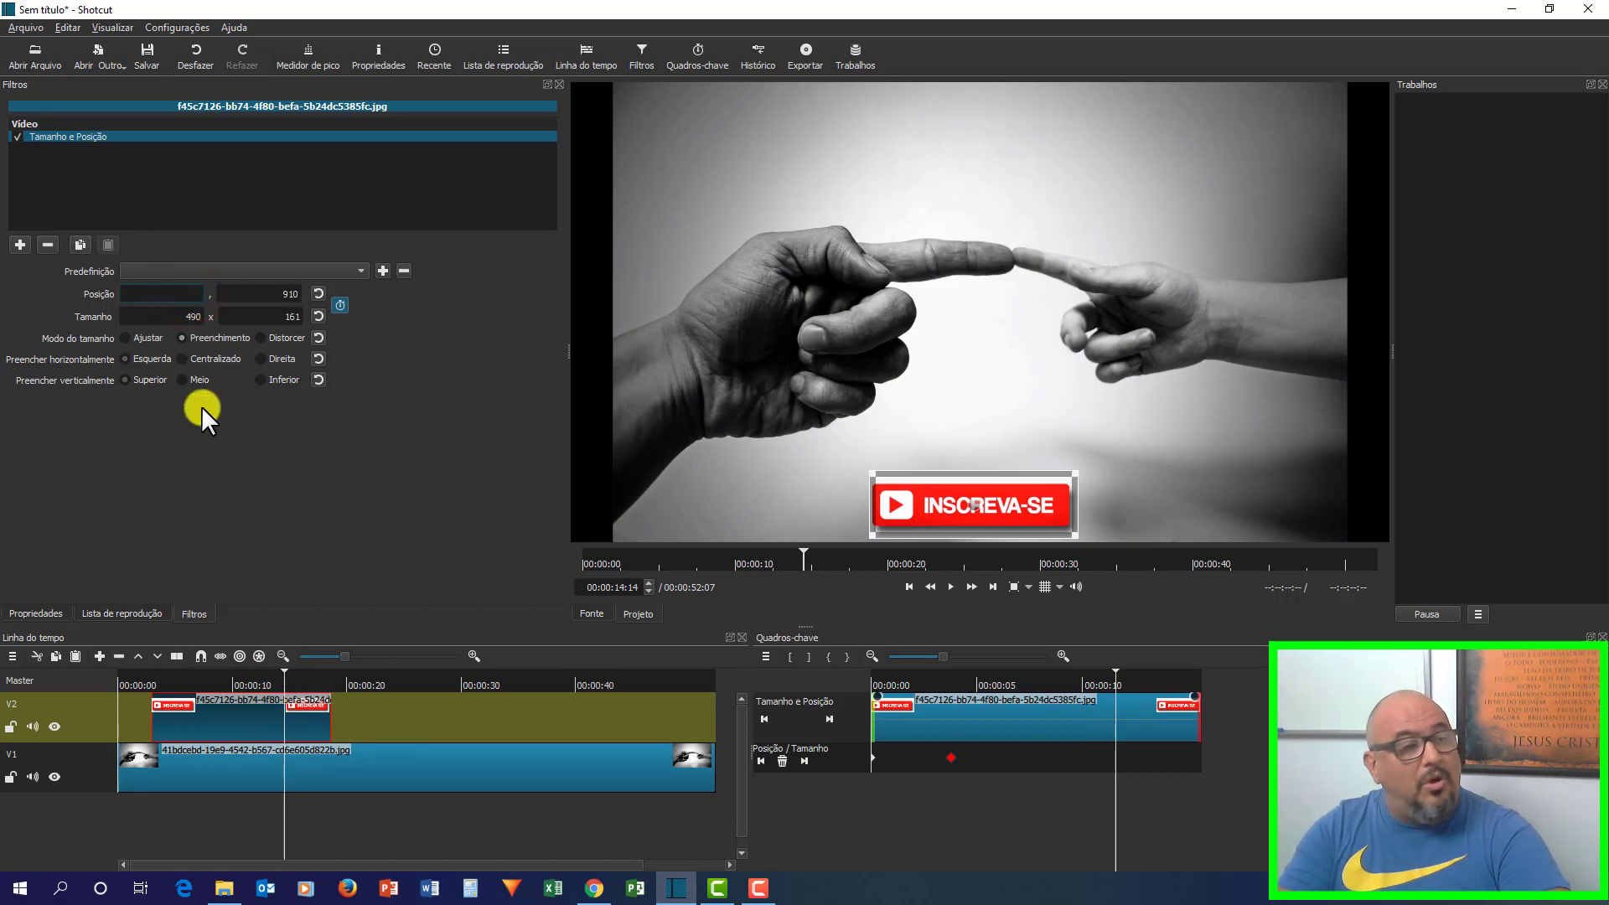
key("Return")
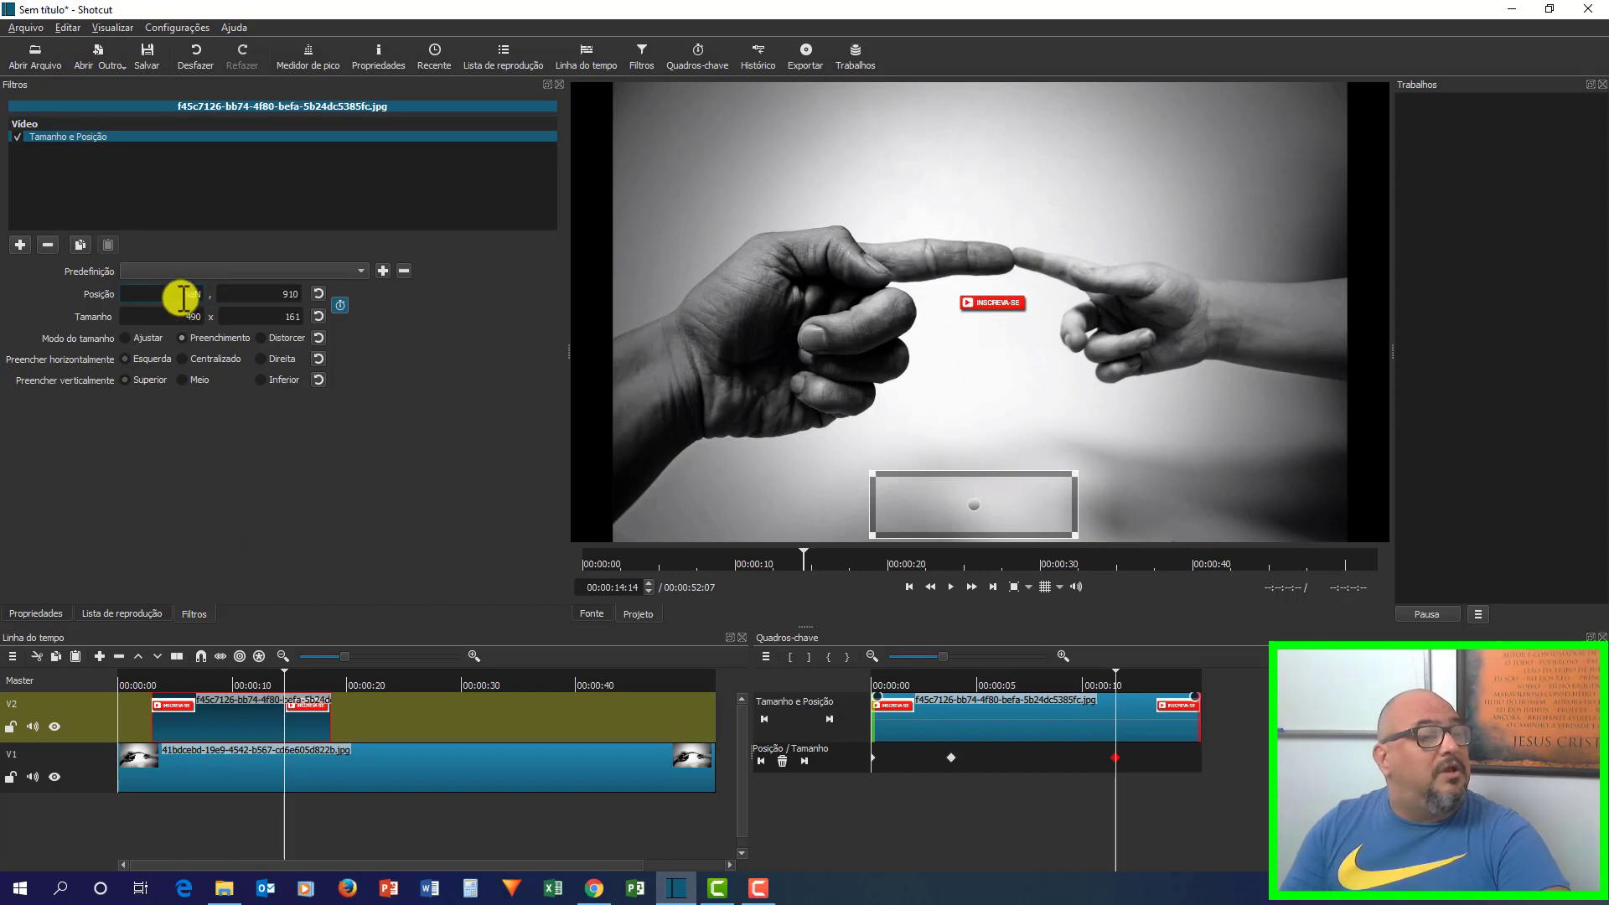
key("Left")
key("Left")
key("BackSpace")
key("Delete")
key("Delete")
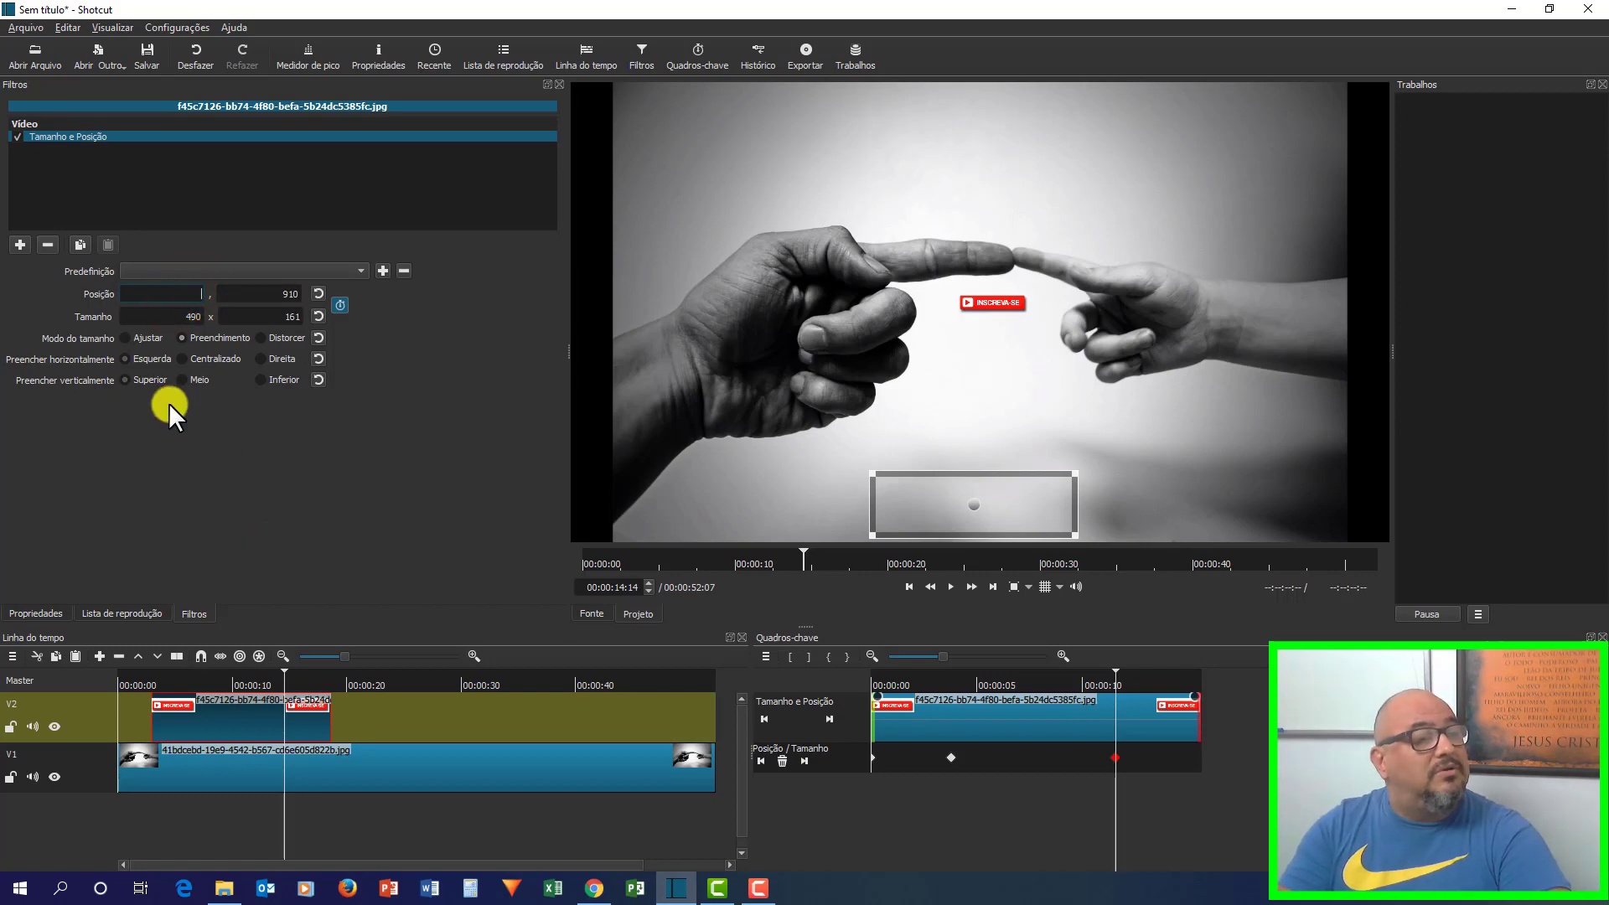
type("700")
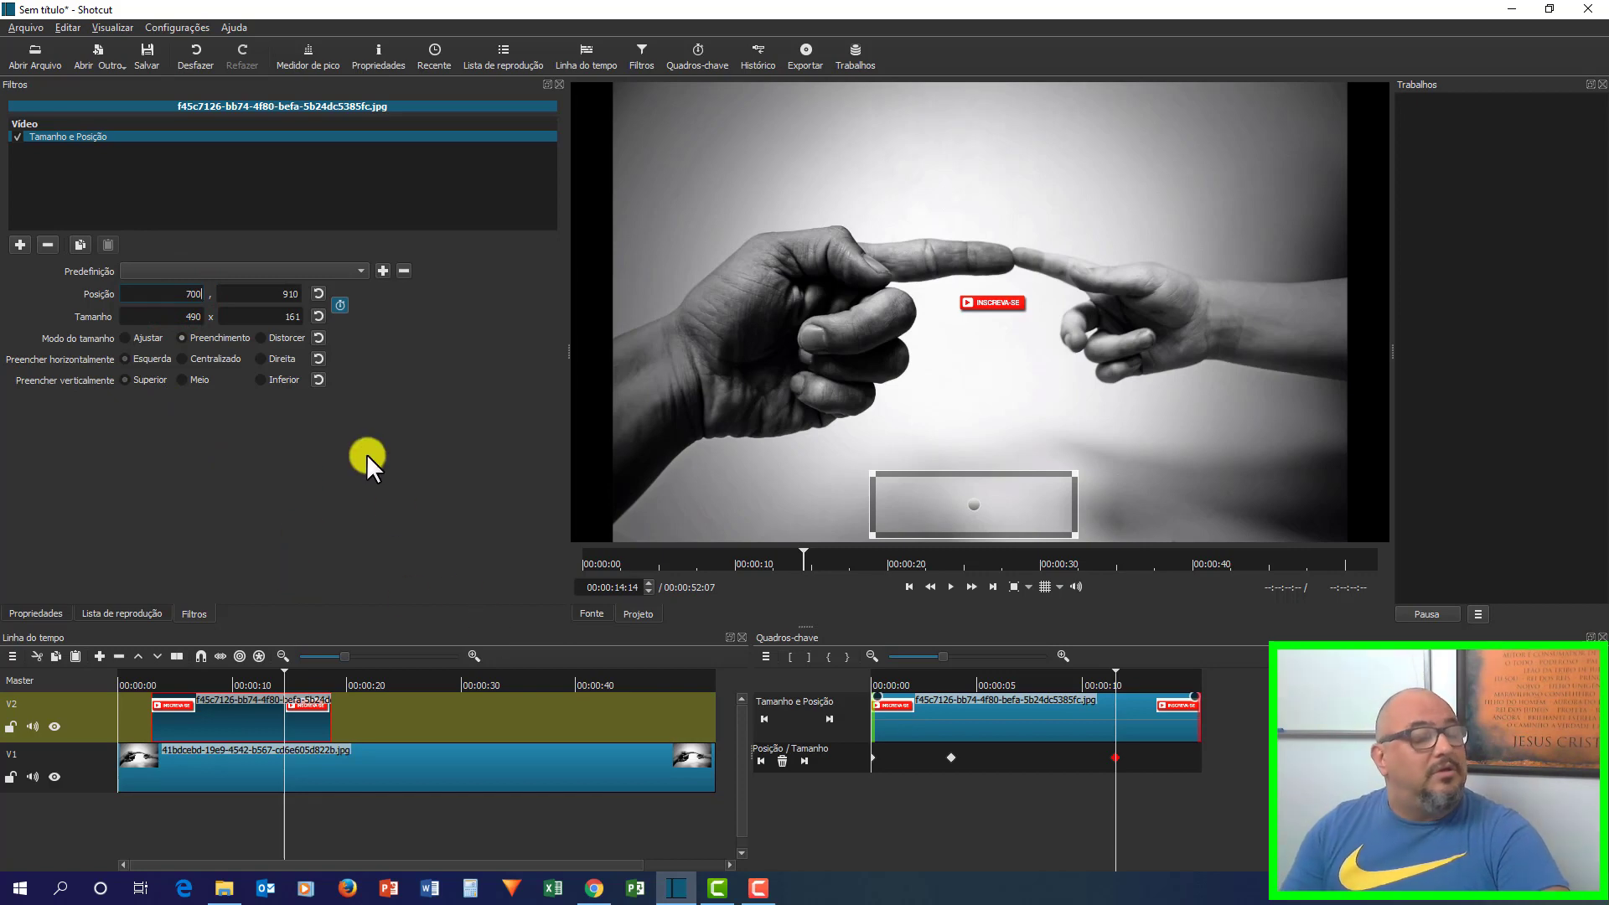
key("Return")
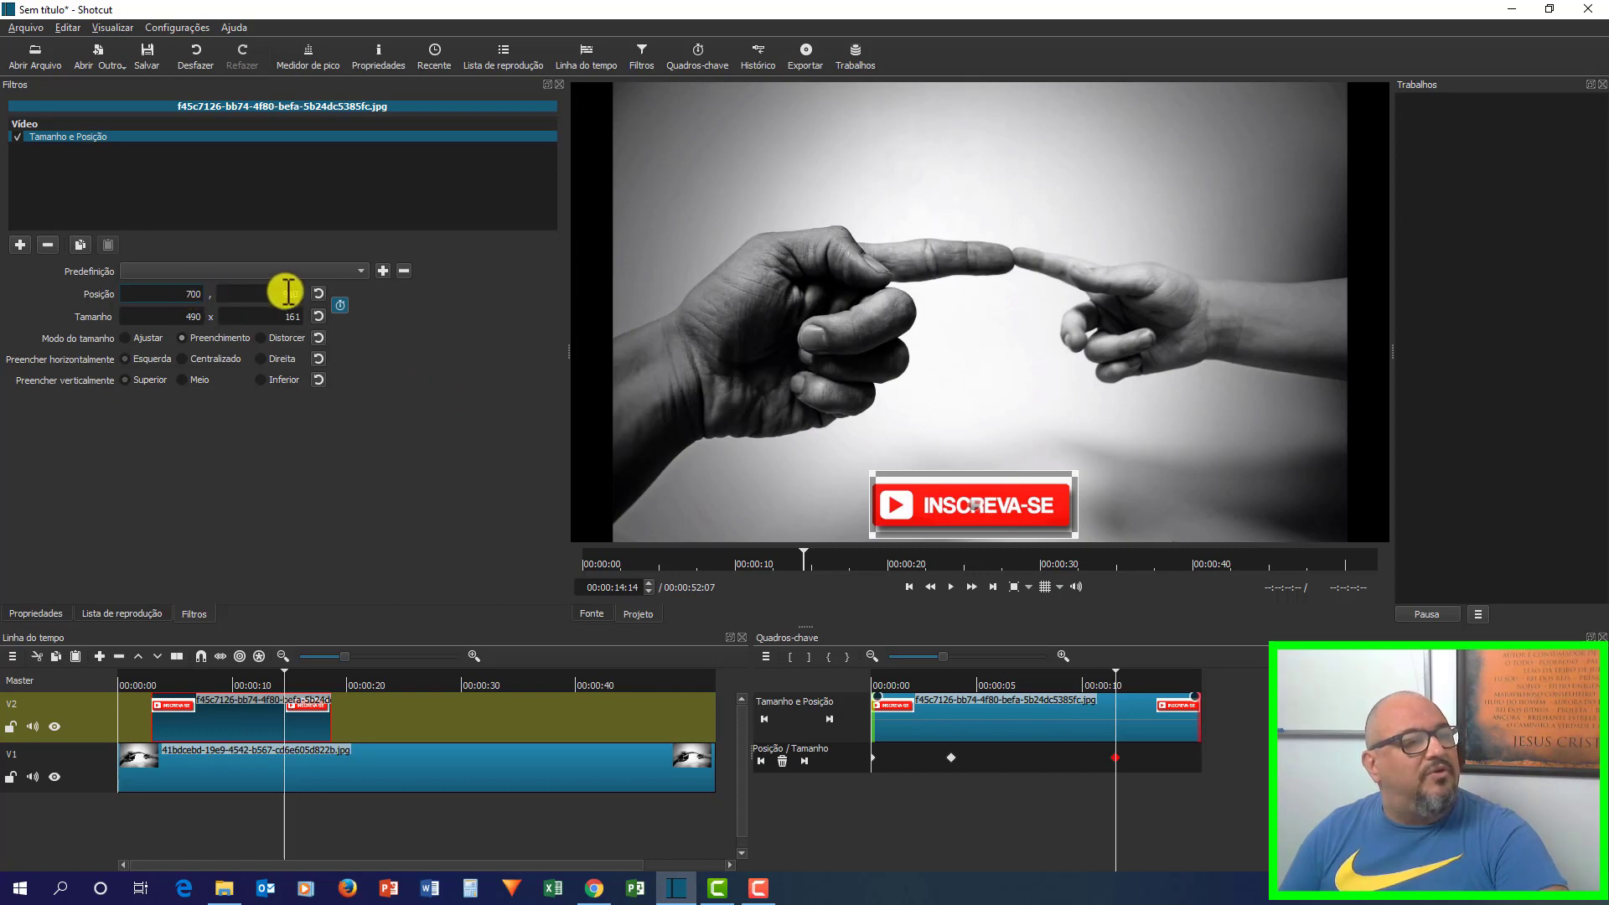
left_click(195, 291)
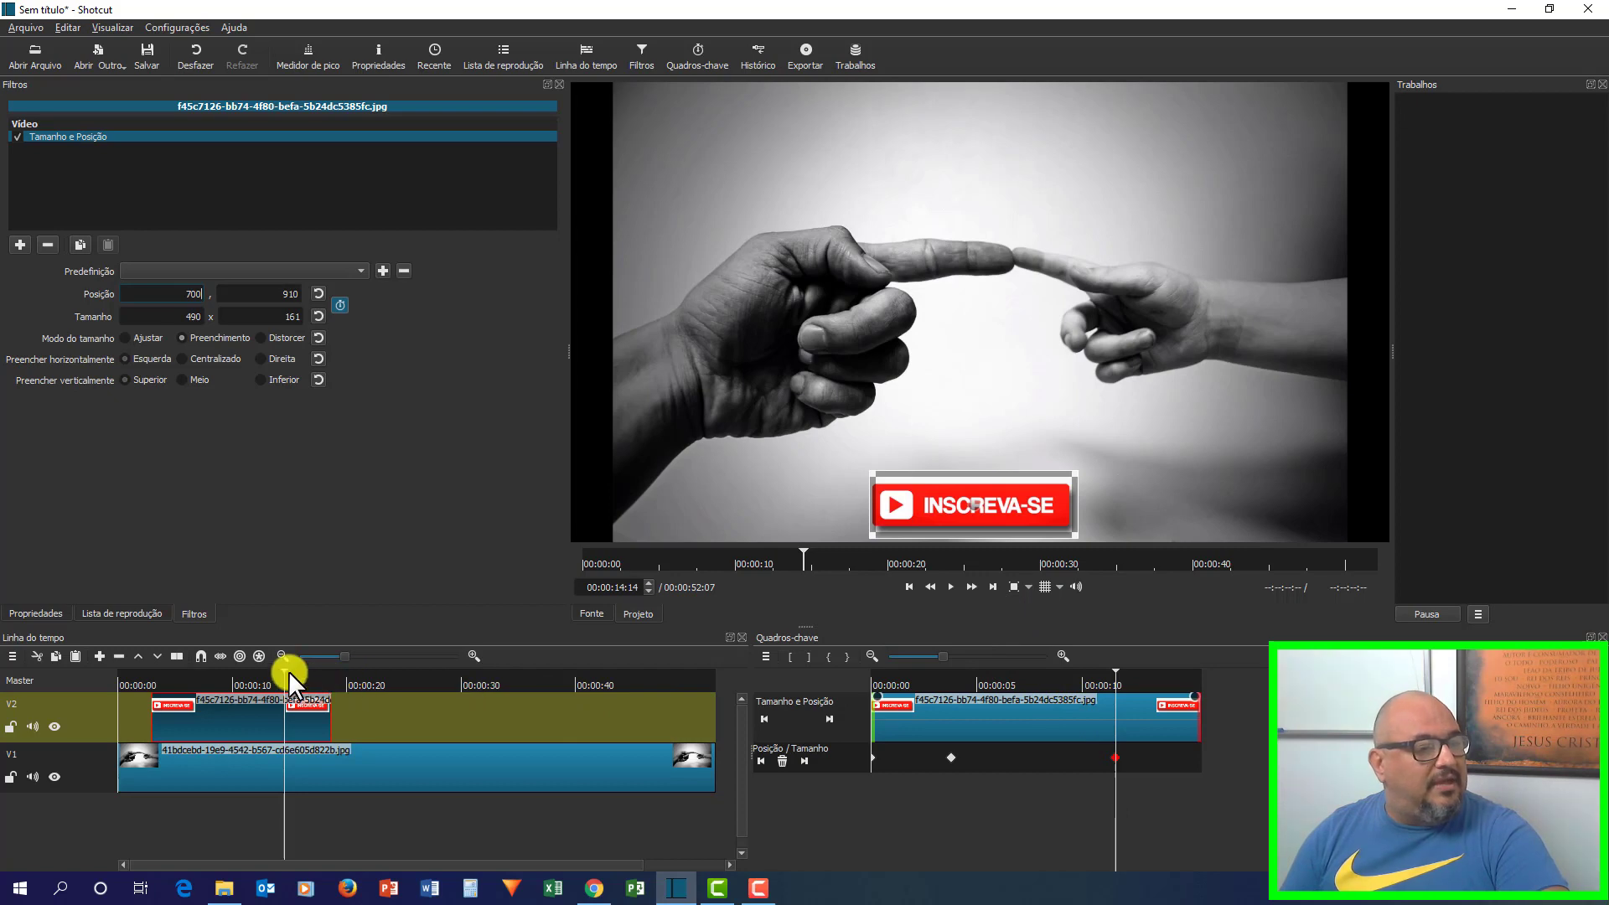
Add a keyframe at the INSCREVA-SE clip's end, 00:00:18:13, with horizontal position 2030, and play the animation from just before the clip.
left_click_drag(284, 667, 330, 663)
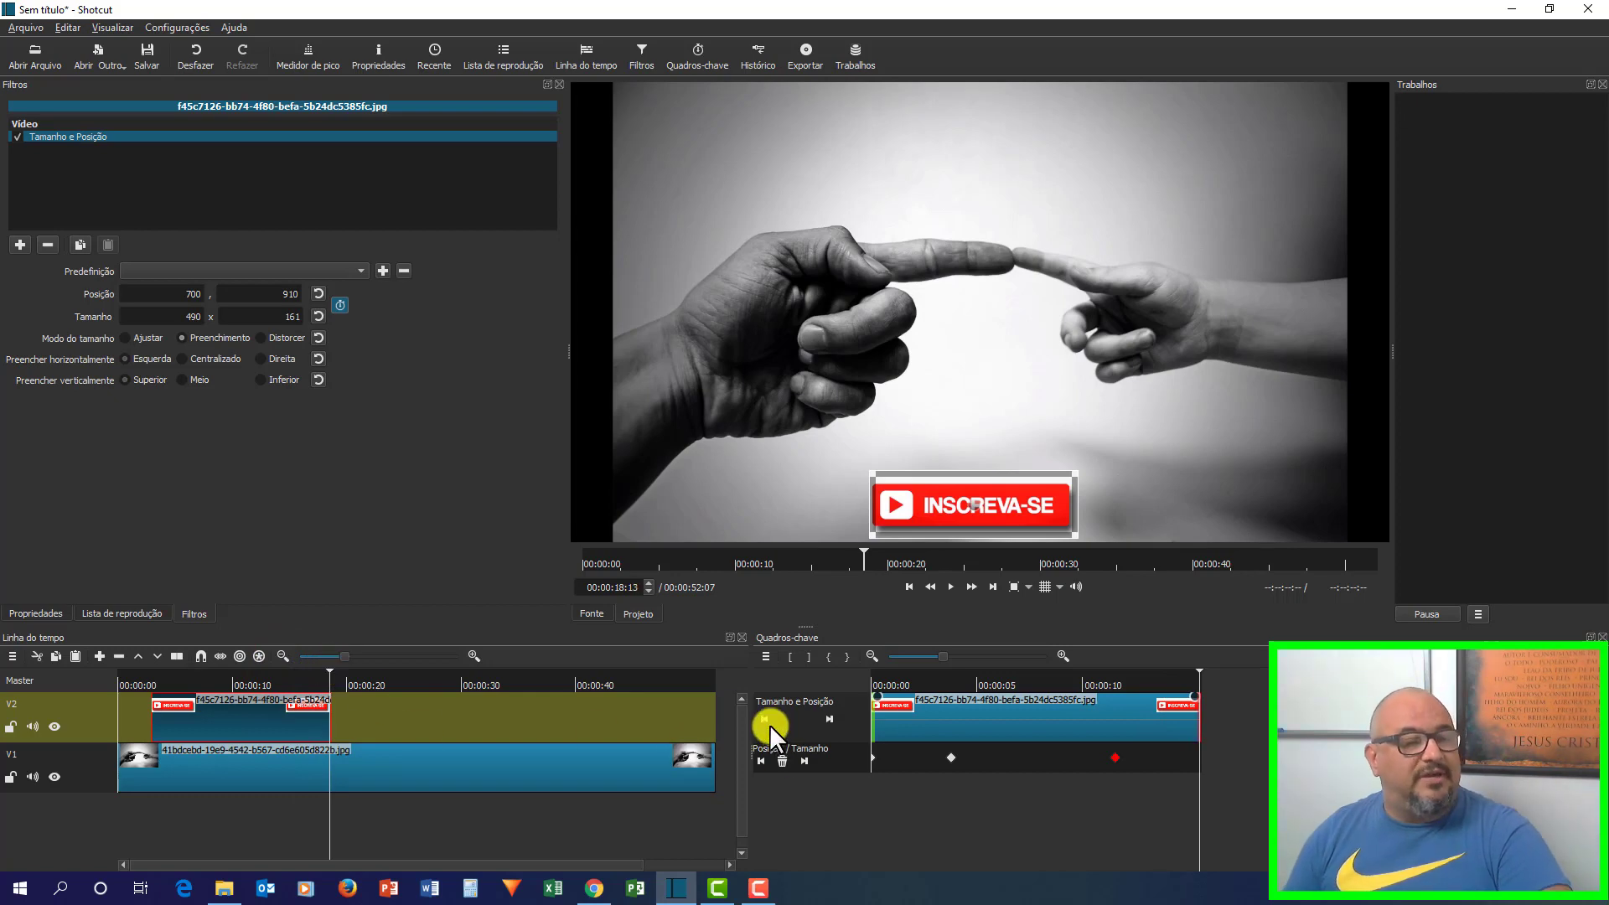
left_click(186, 294)
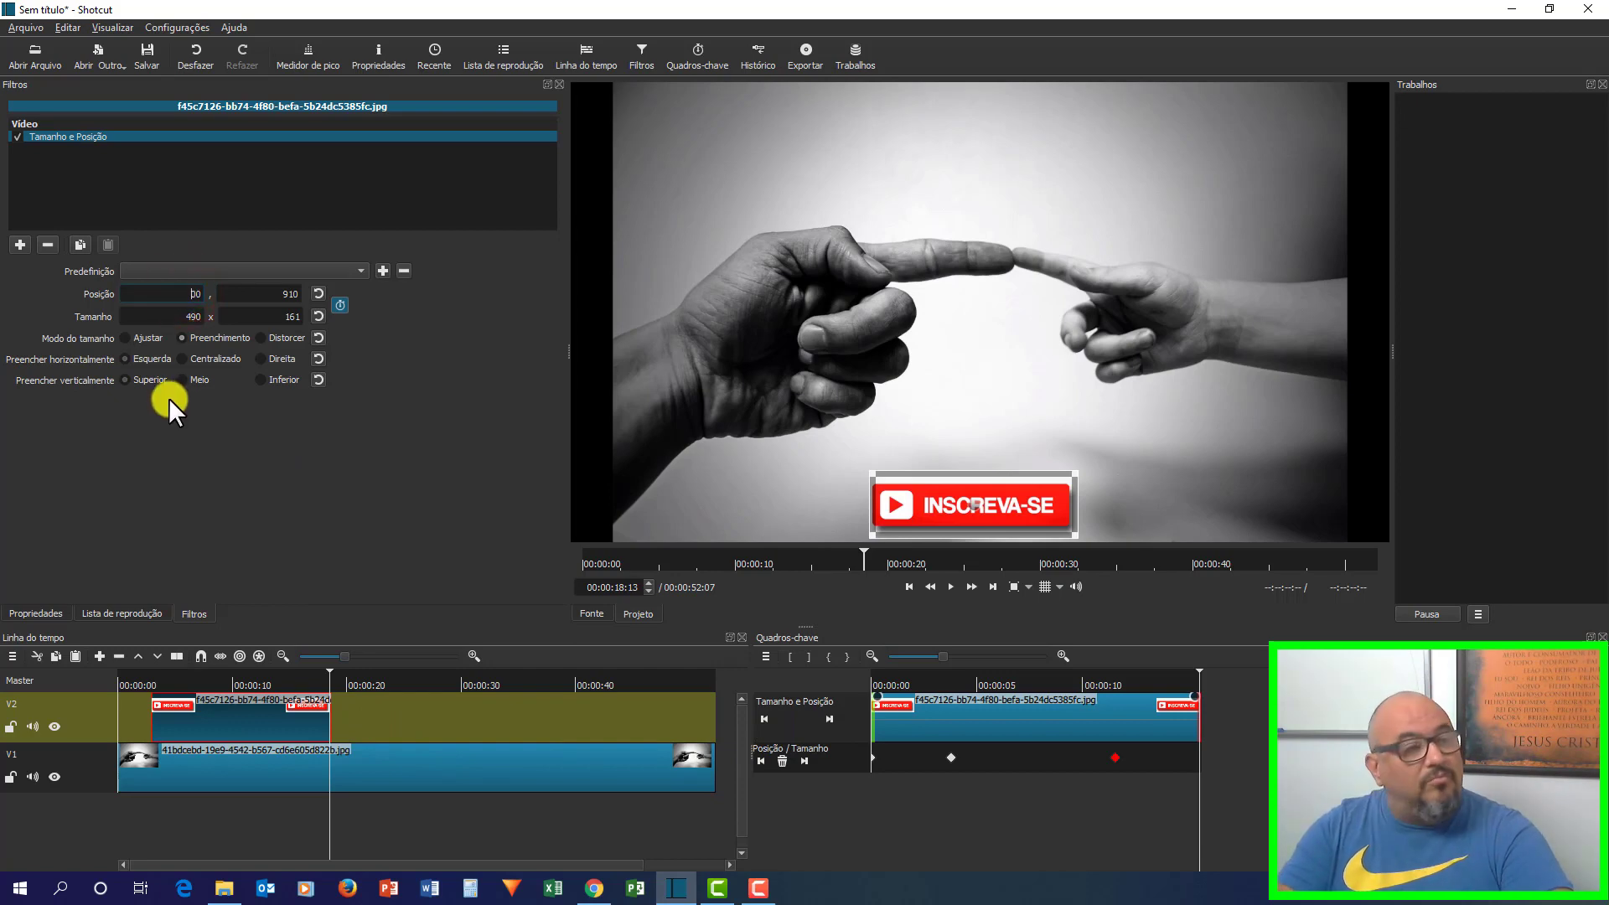
key("BackSpace")
key("BackSpace")
key("Return")
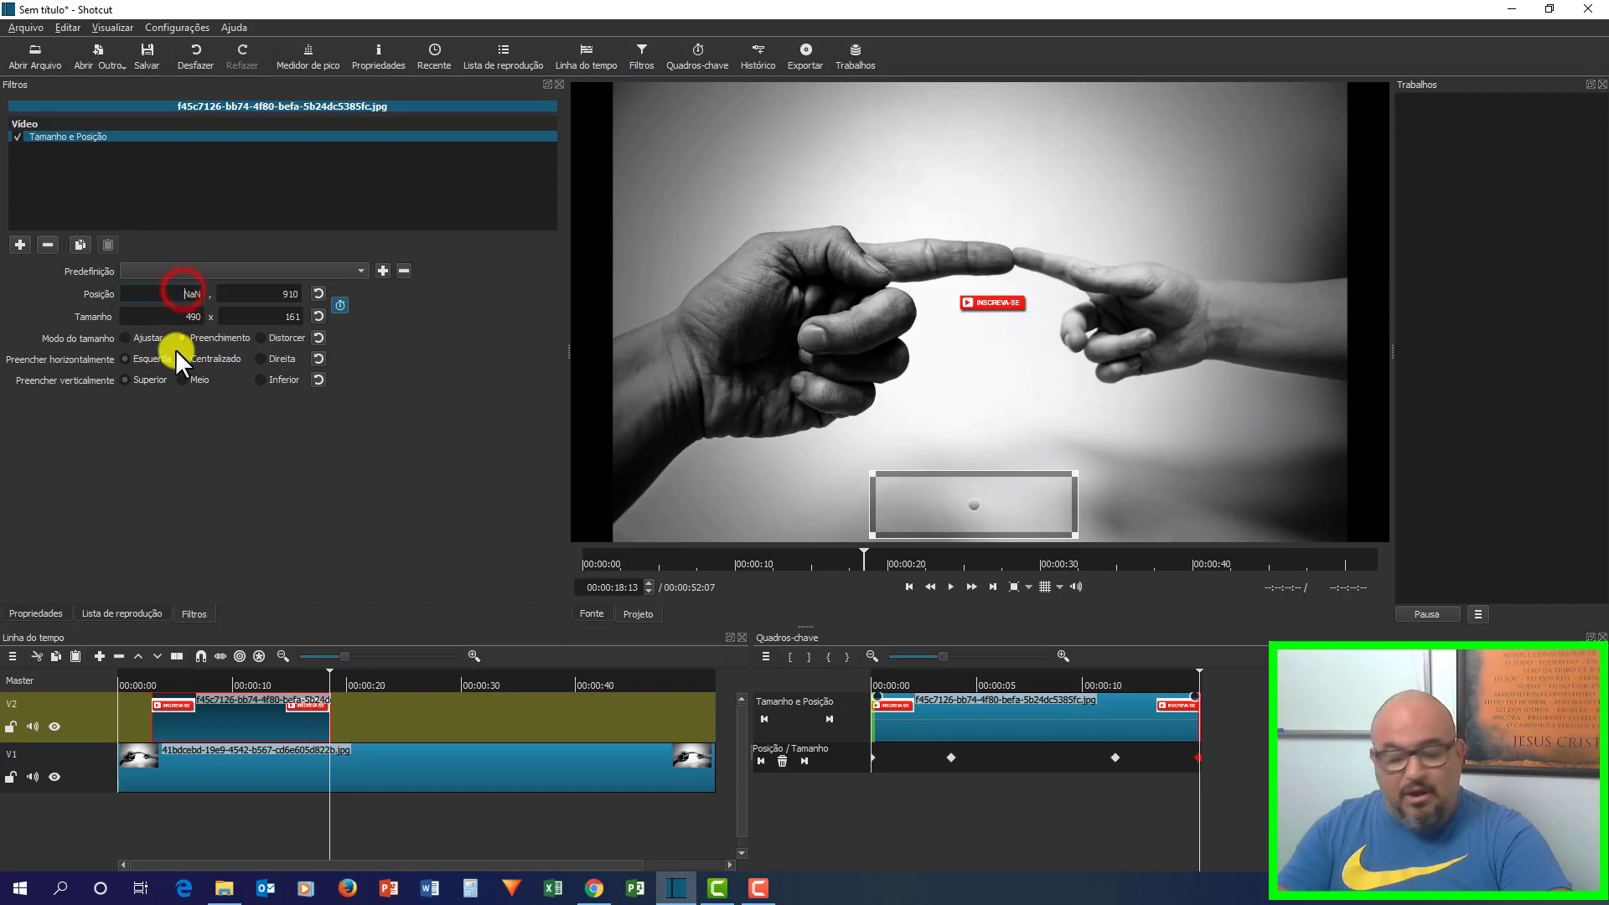
key("BackSpace")
key("BackSpace")
key("BackSpace")
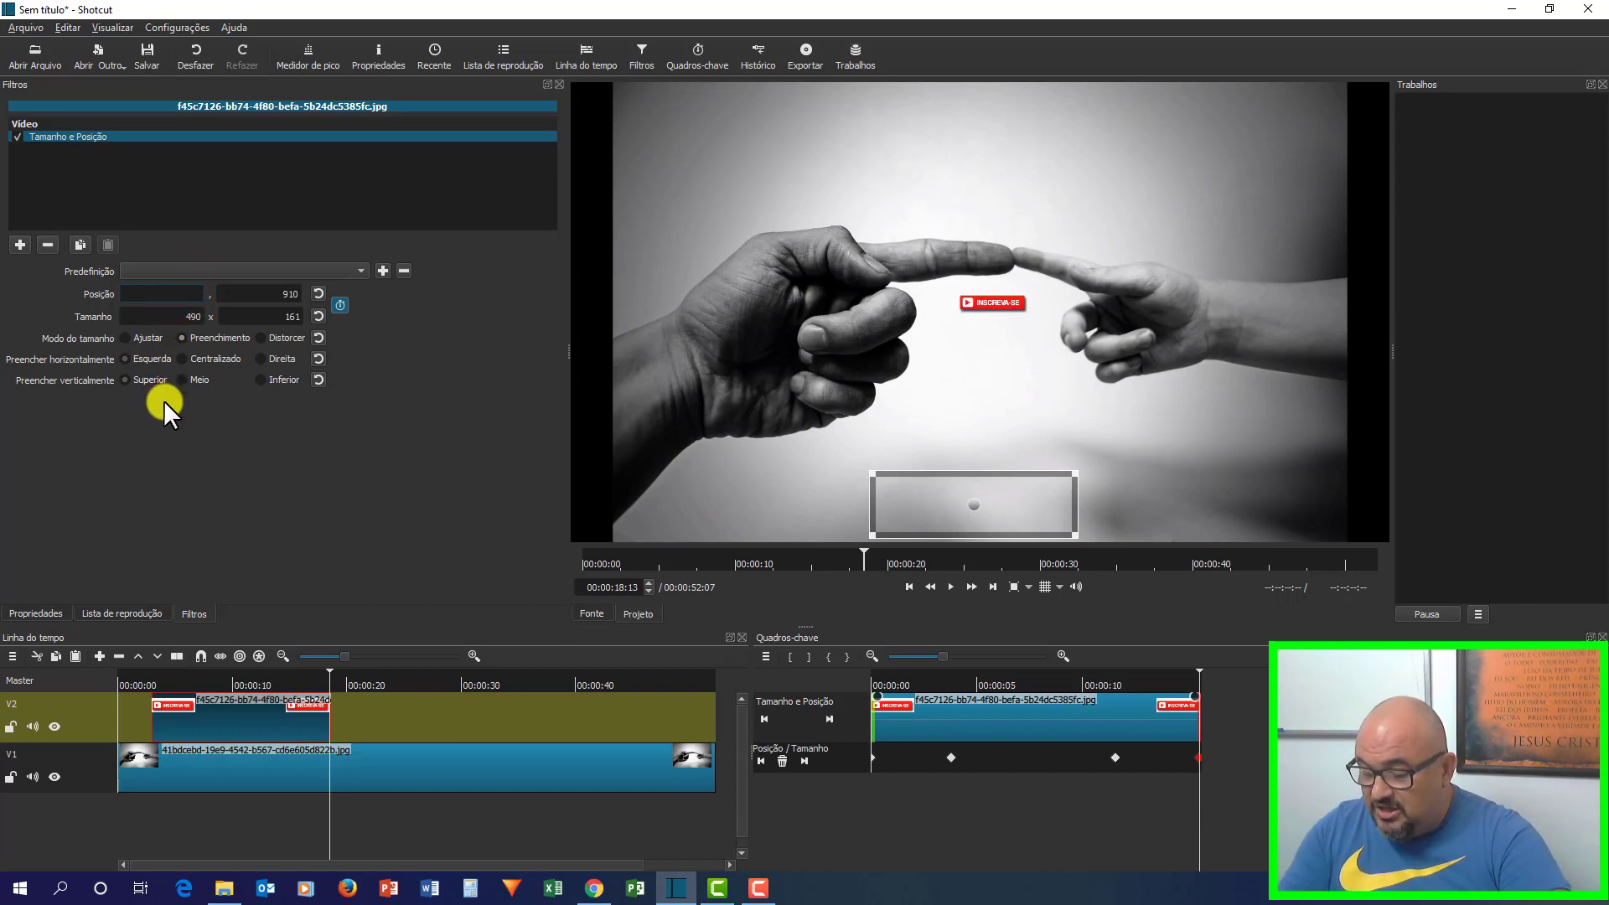
type("2030")
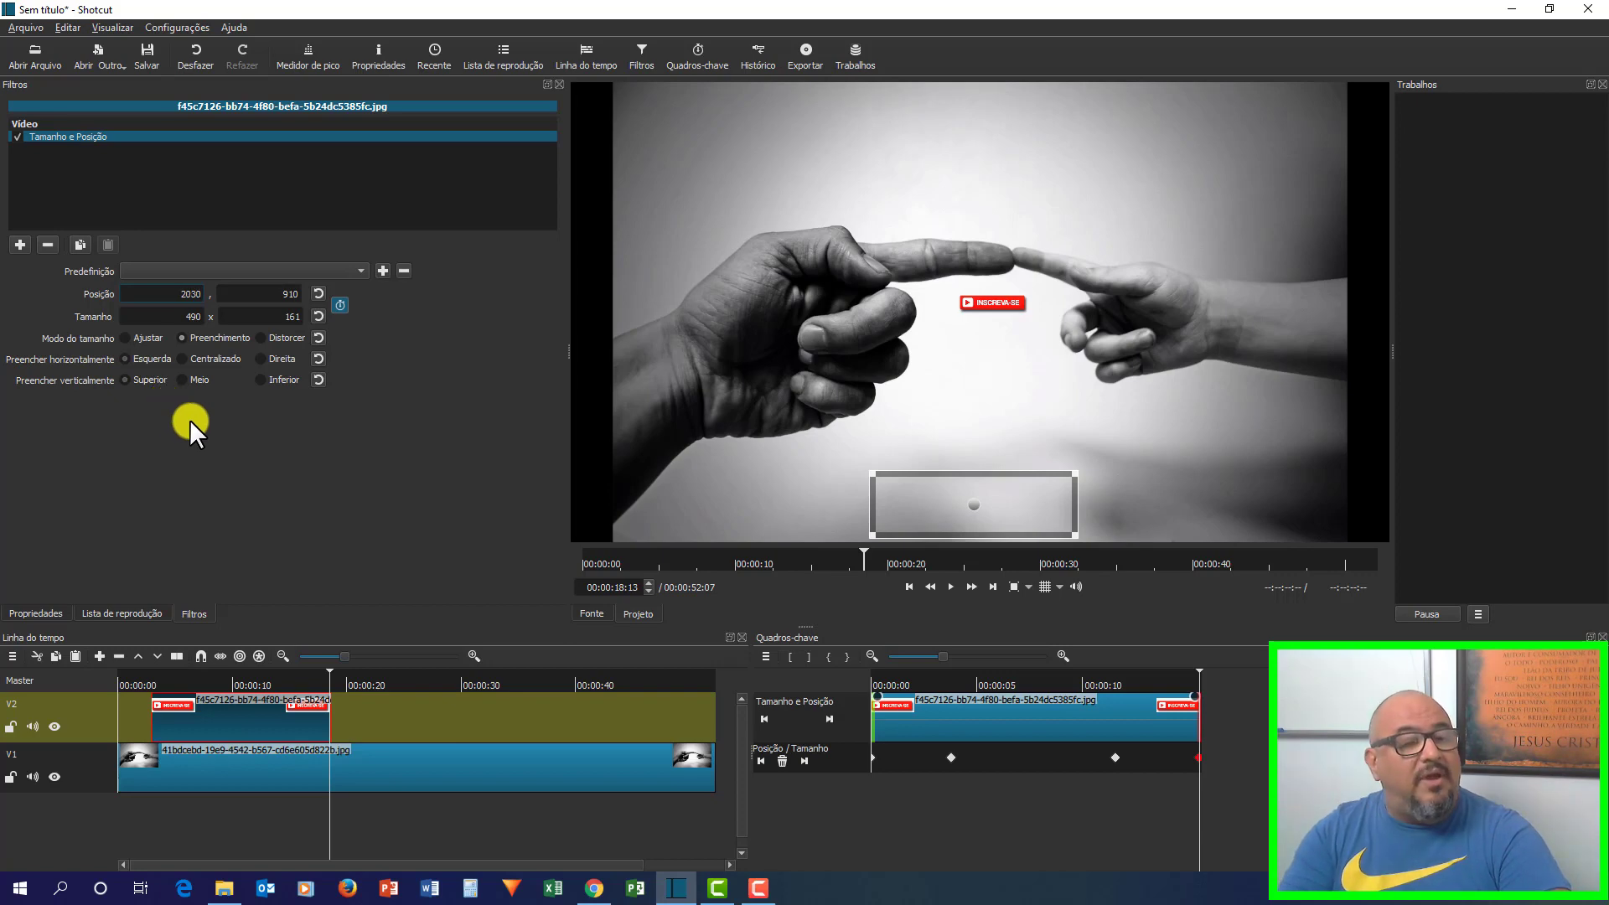
key("Return")
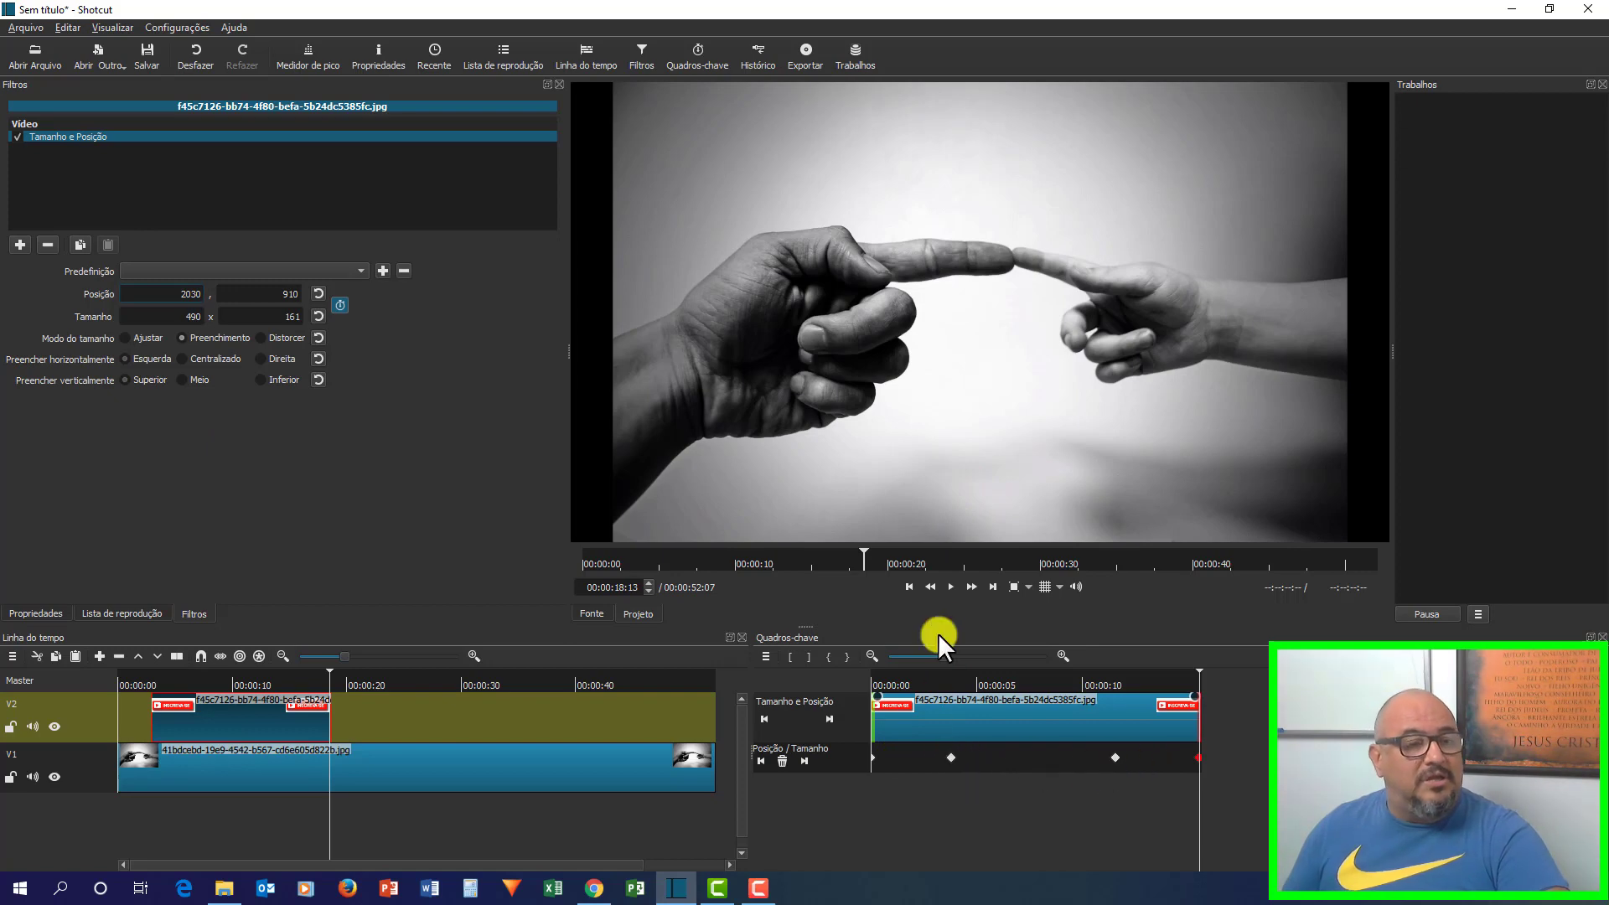
left_click(148, 674)
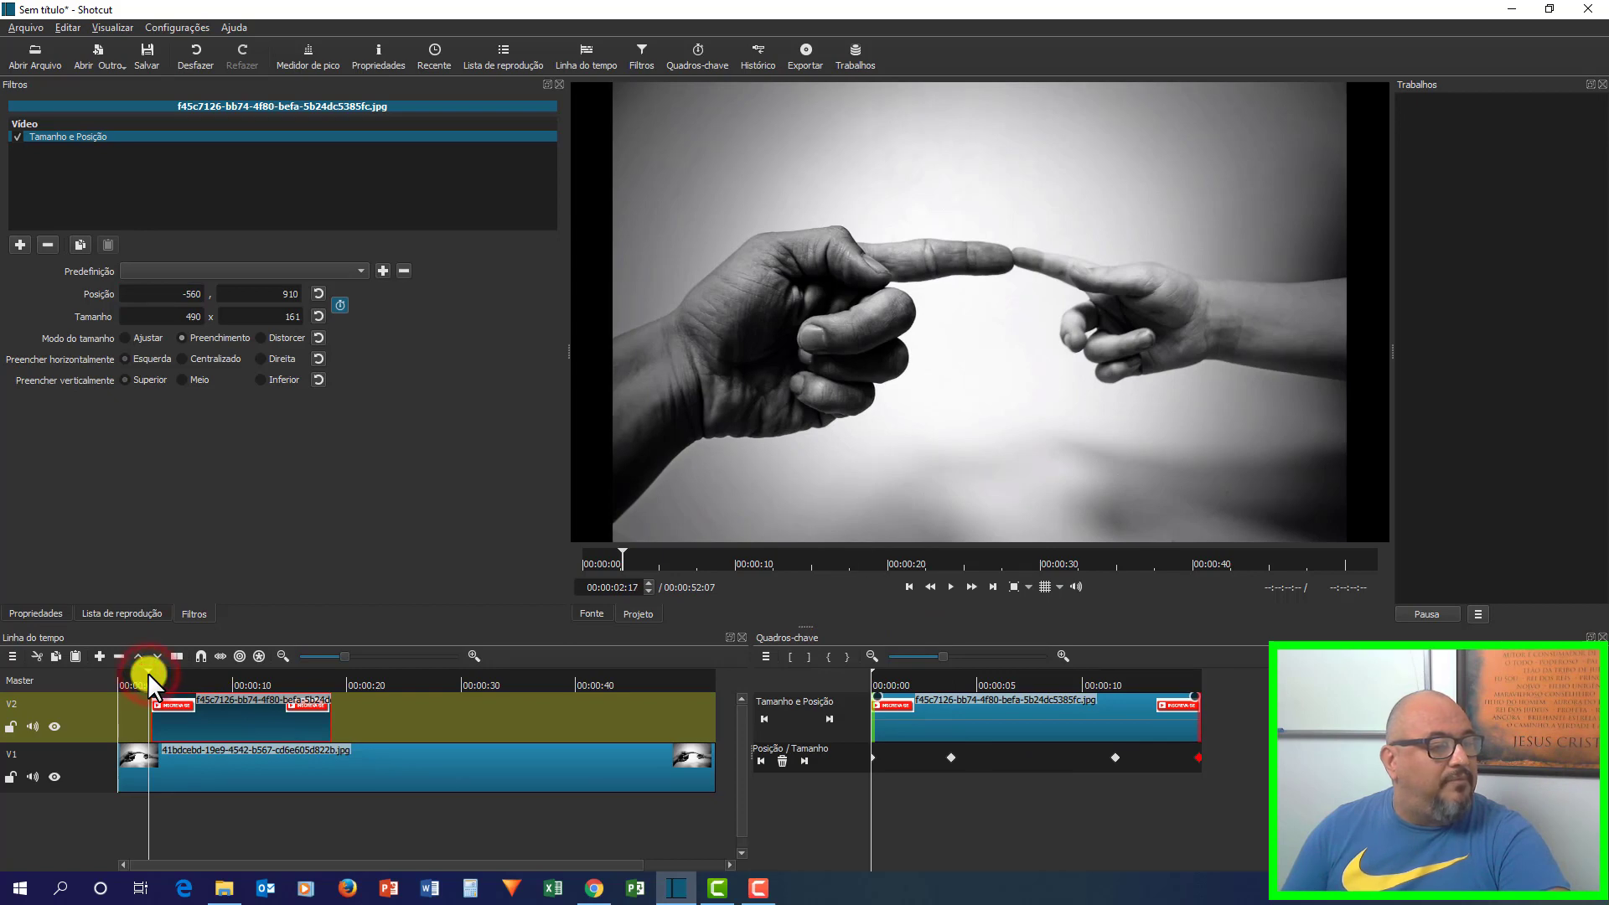
left_click(950, 587)
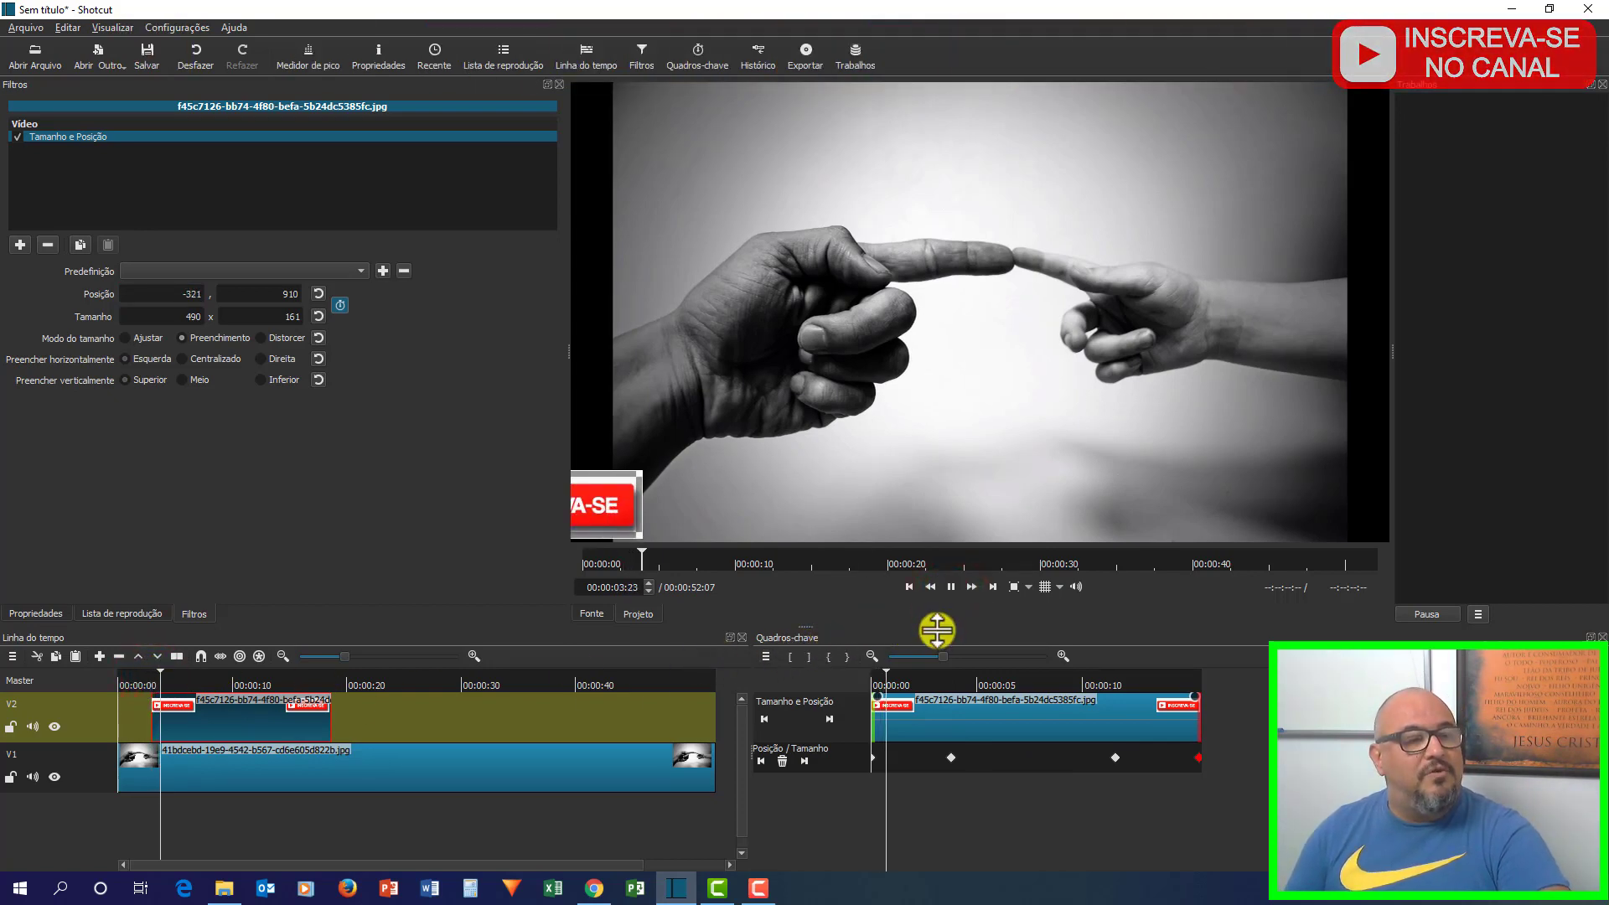
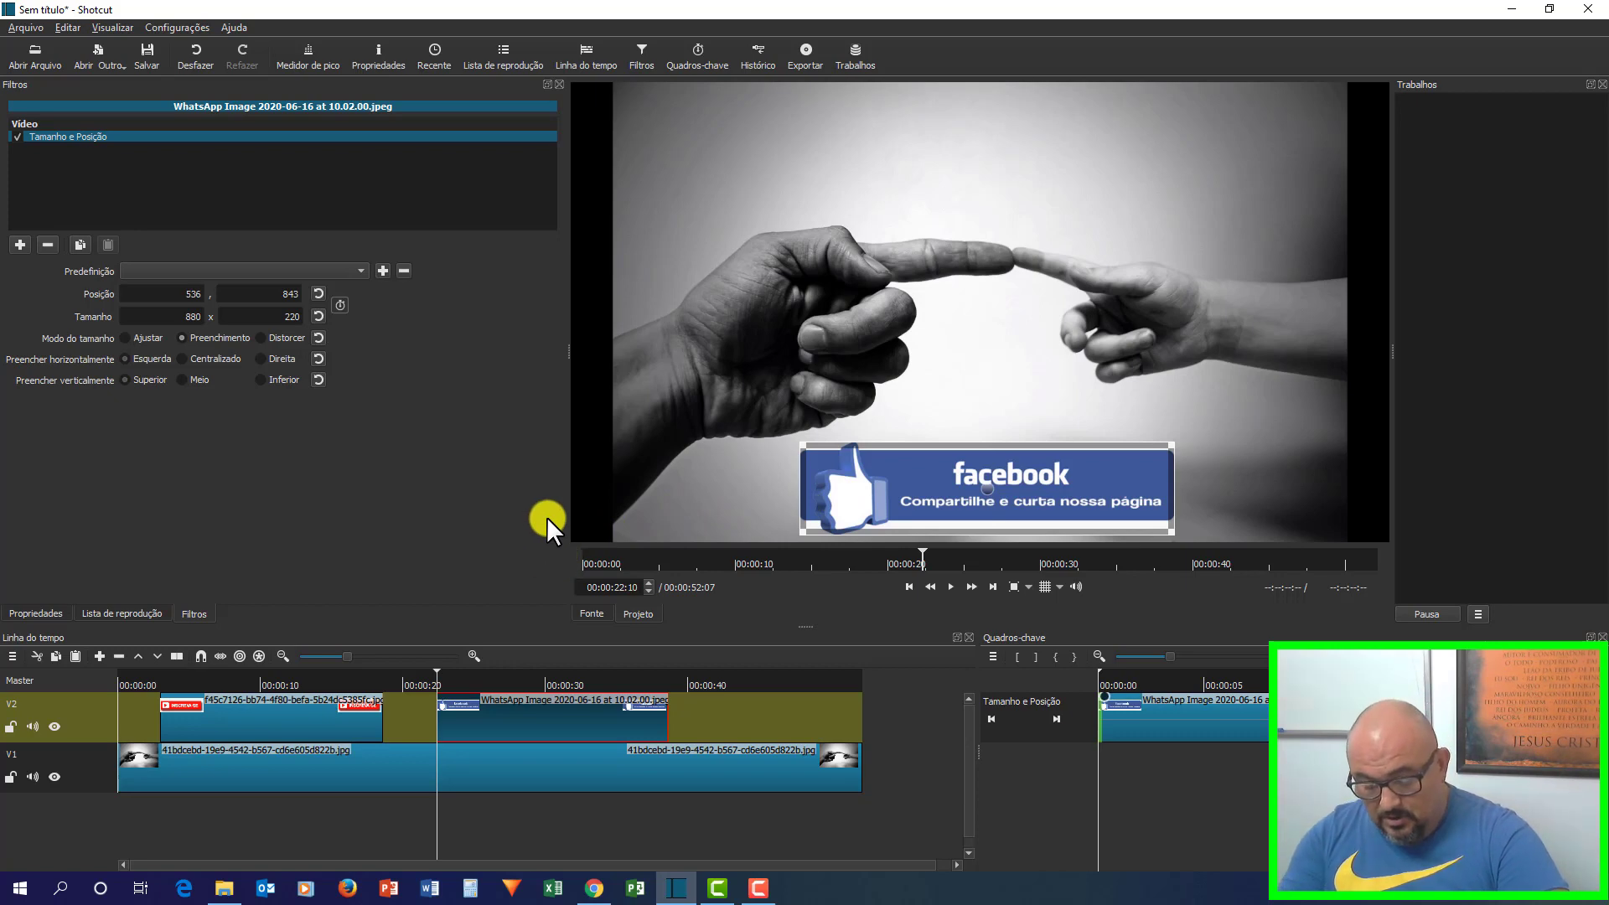
Set the facebook banner's position to -980, 845, outside the frame, and turn on keyframes for its position and size.
left_click(185, 293)
key("BackSpace")
key("BackSpace")
key("BackSpace")
type("-980")
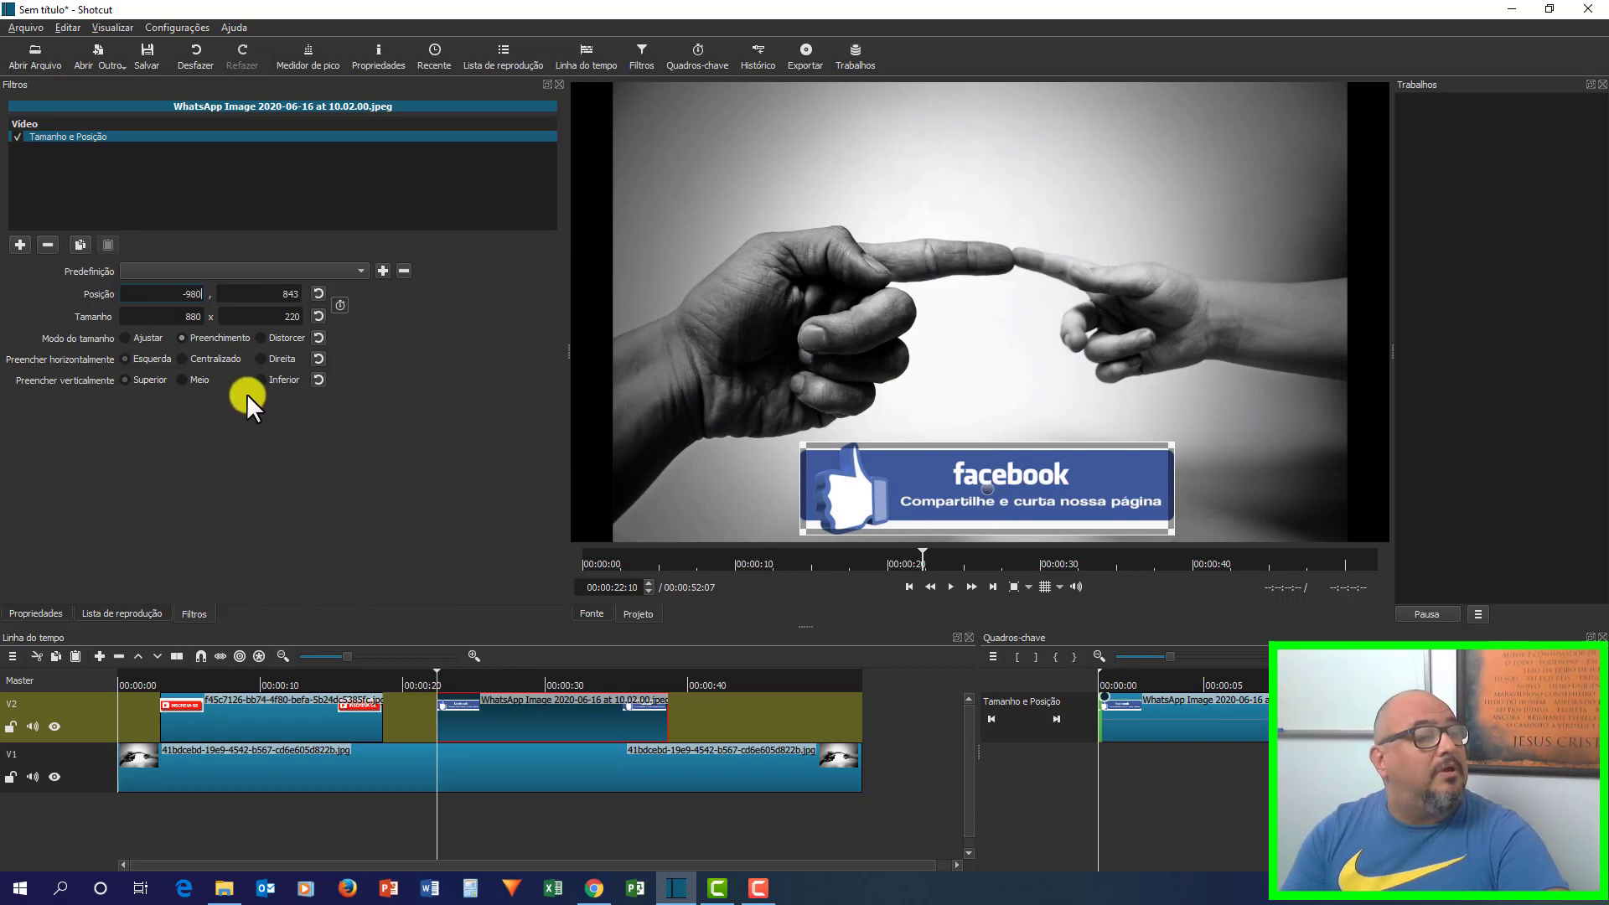
left_click(276, 293)
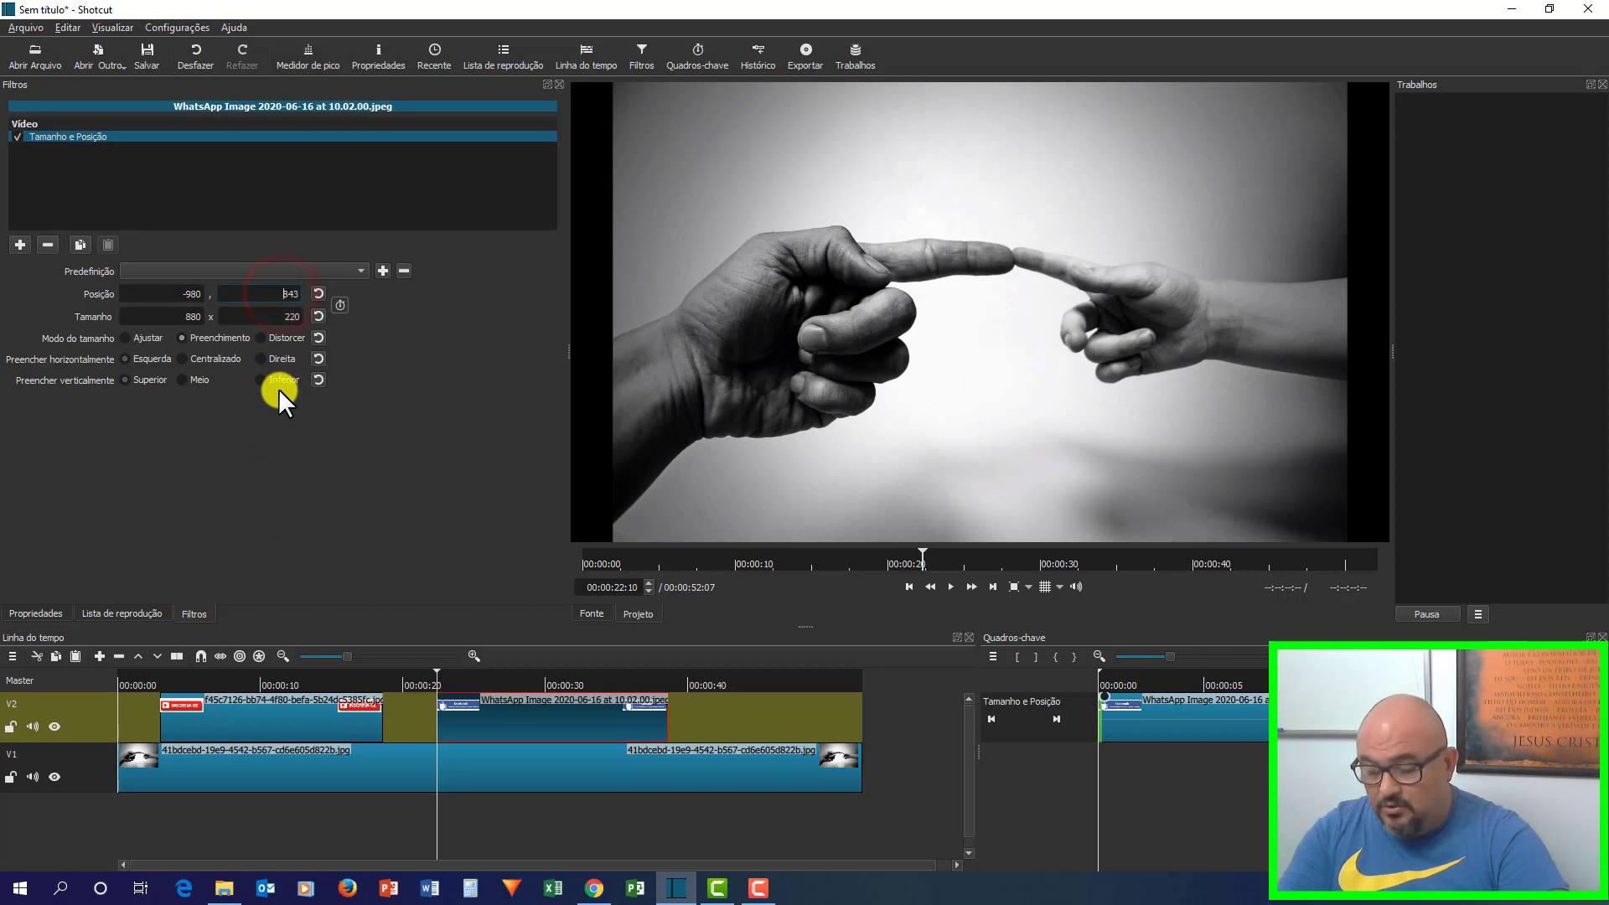
key("BackSpace")
key("BackSpace")
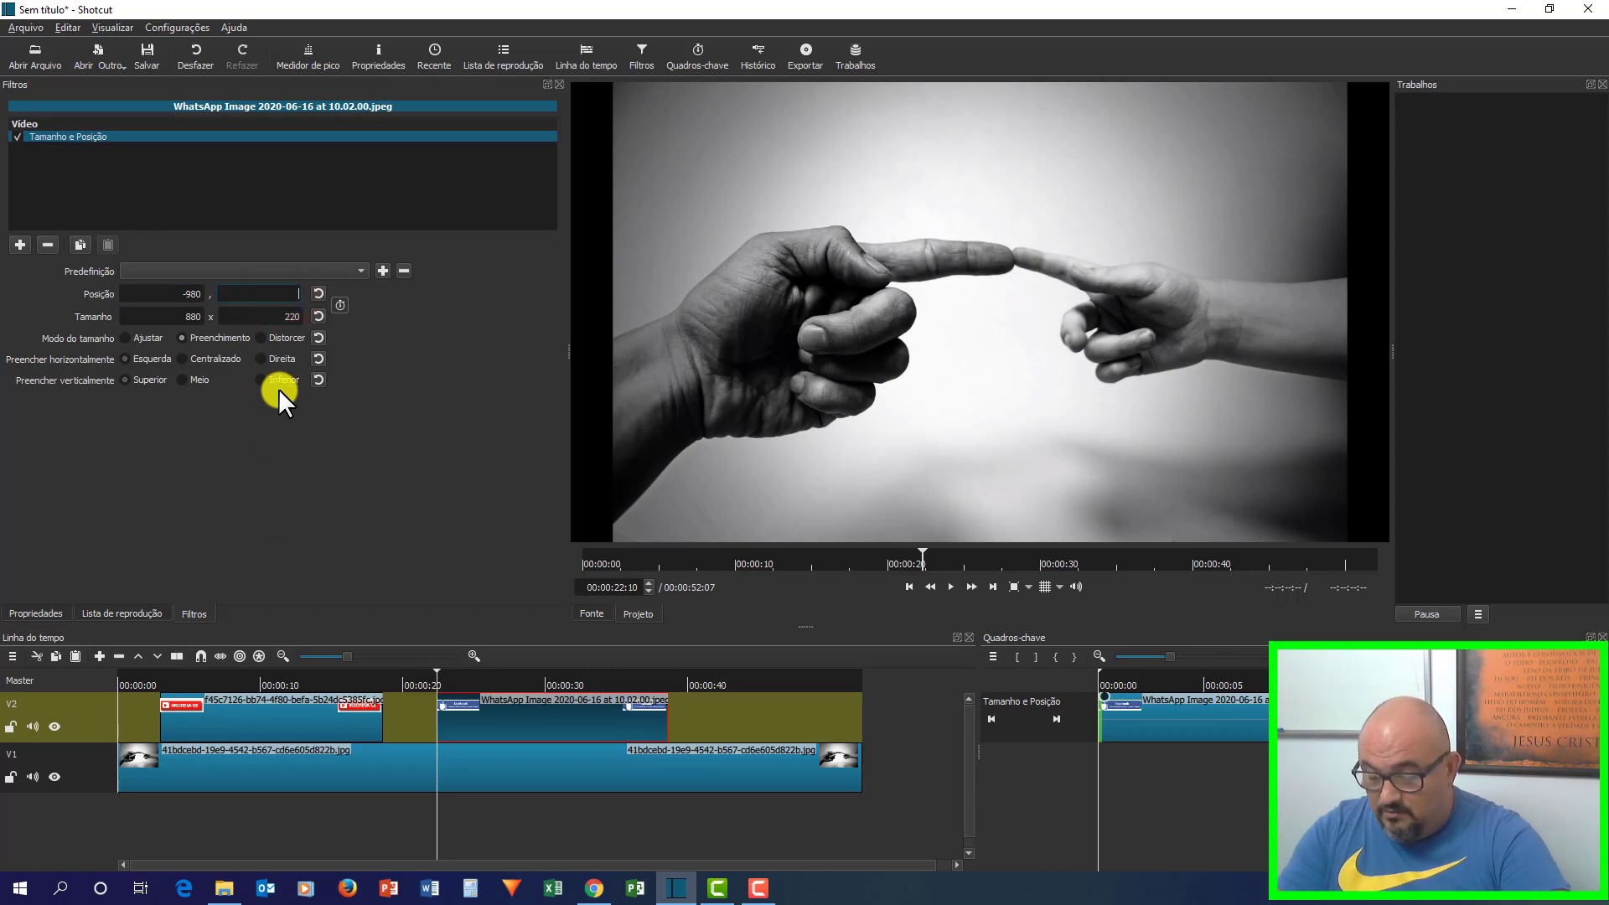
type("845")
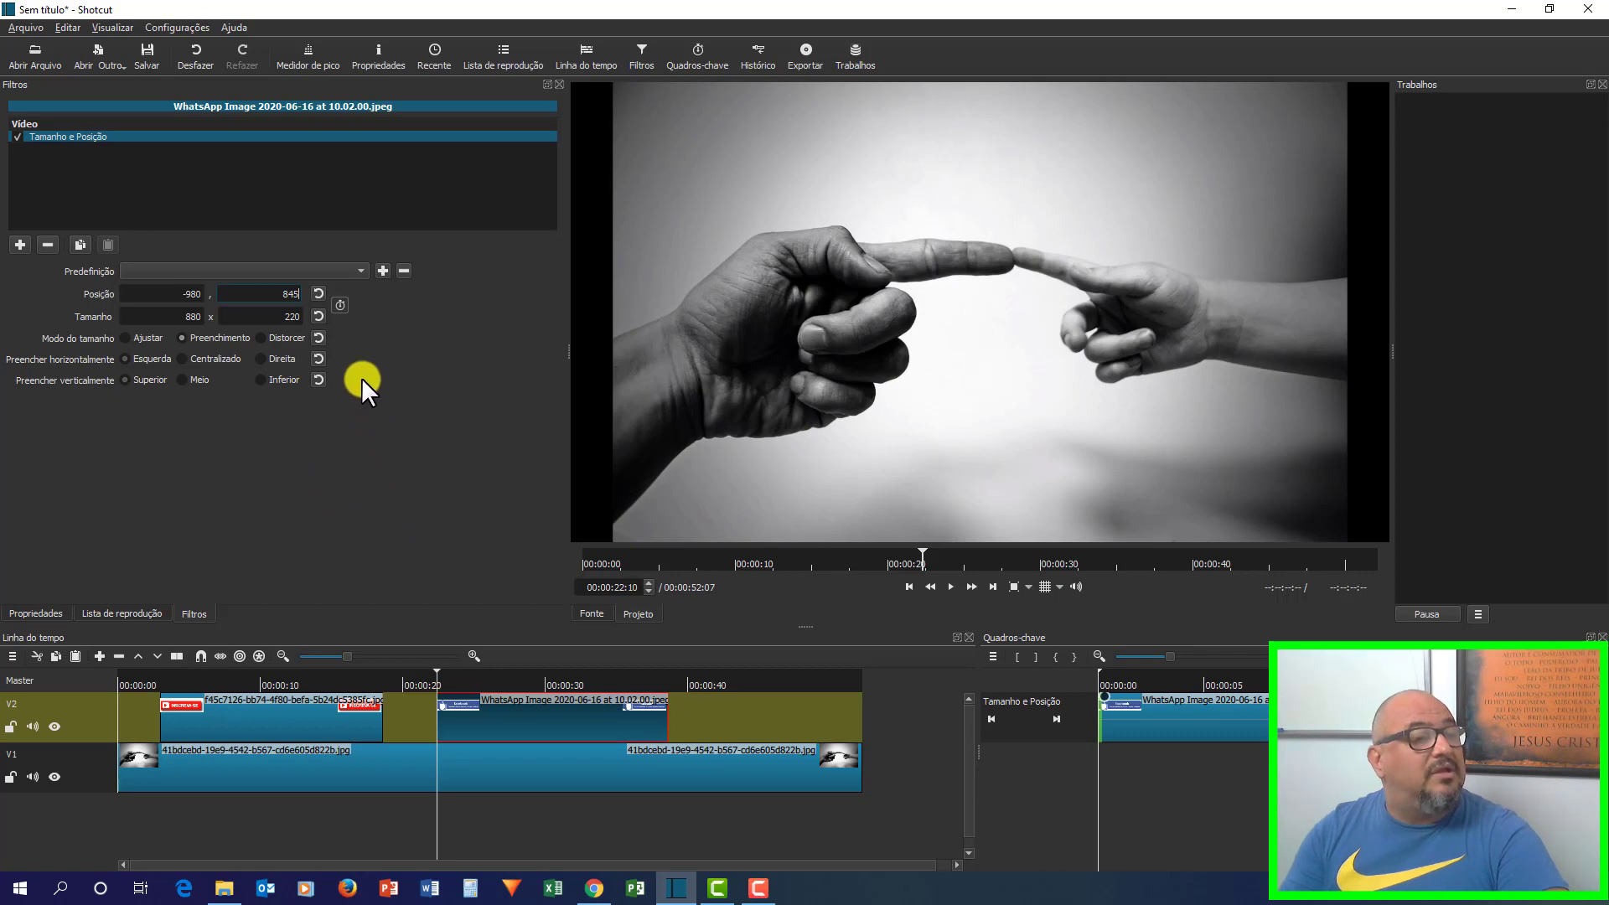
left_click(340, 305)
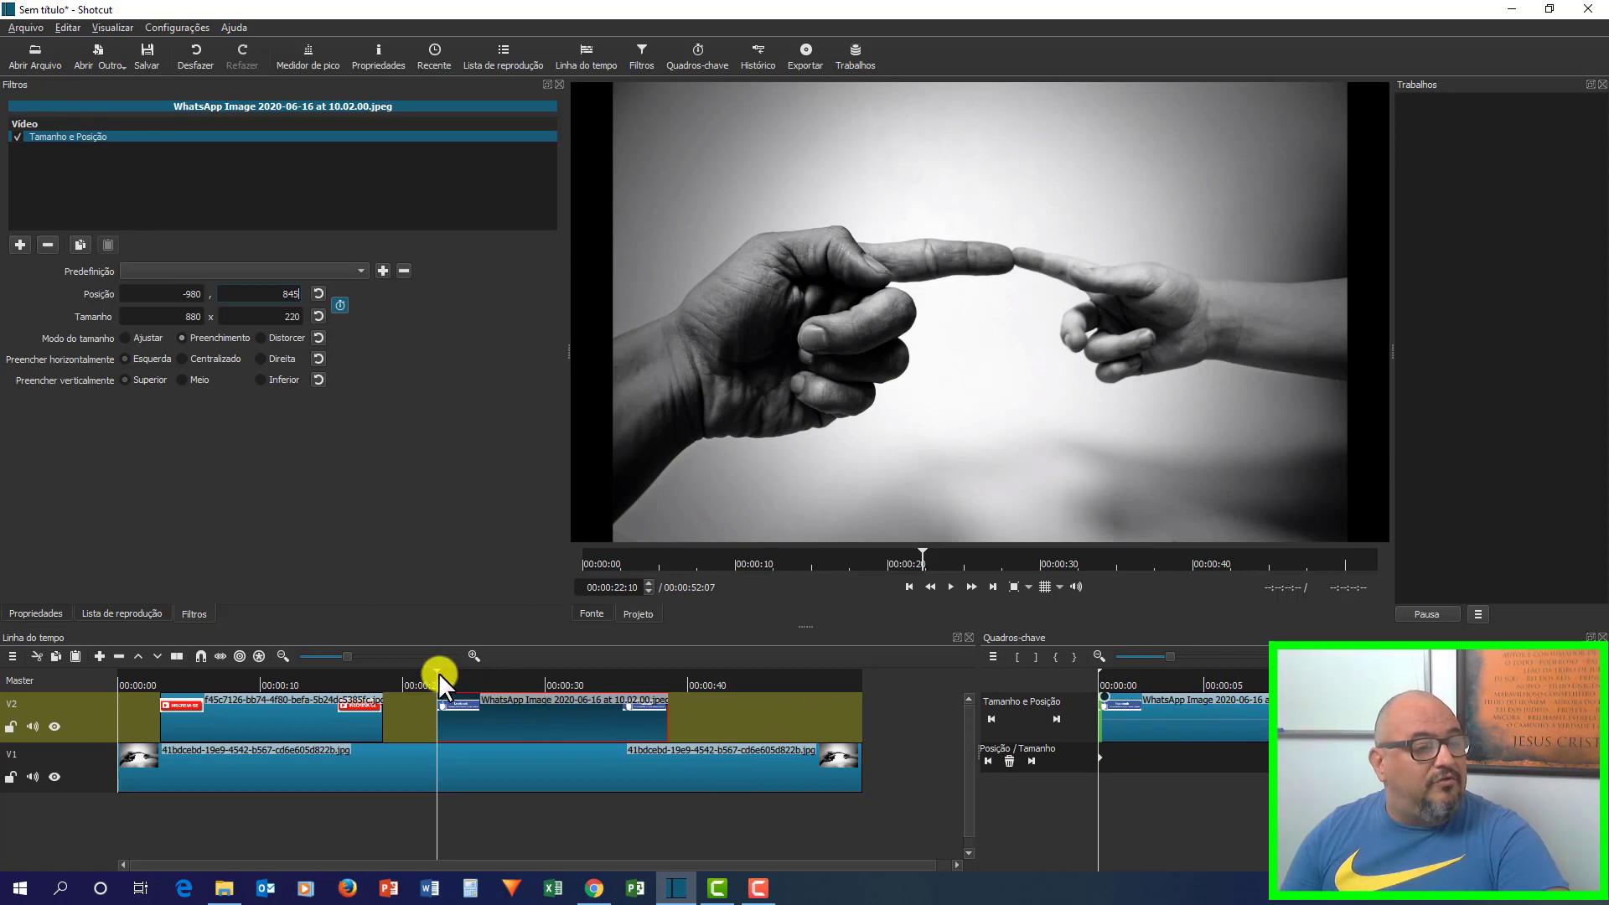
Add a keyframe at 00:00:25:16 that sets the facebook banner's horizontal position to 530.
left_click_drag(436, 669, 481, 666)
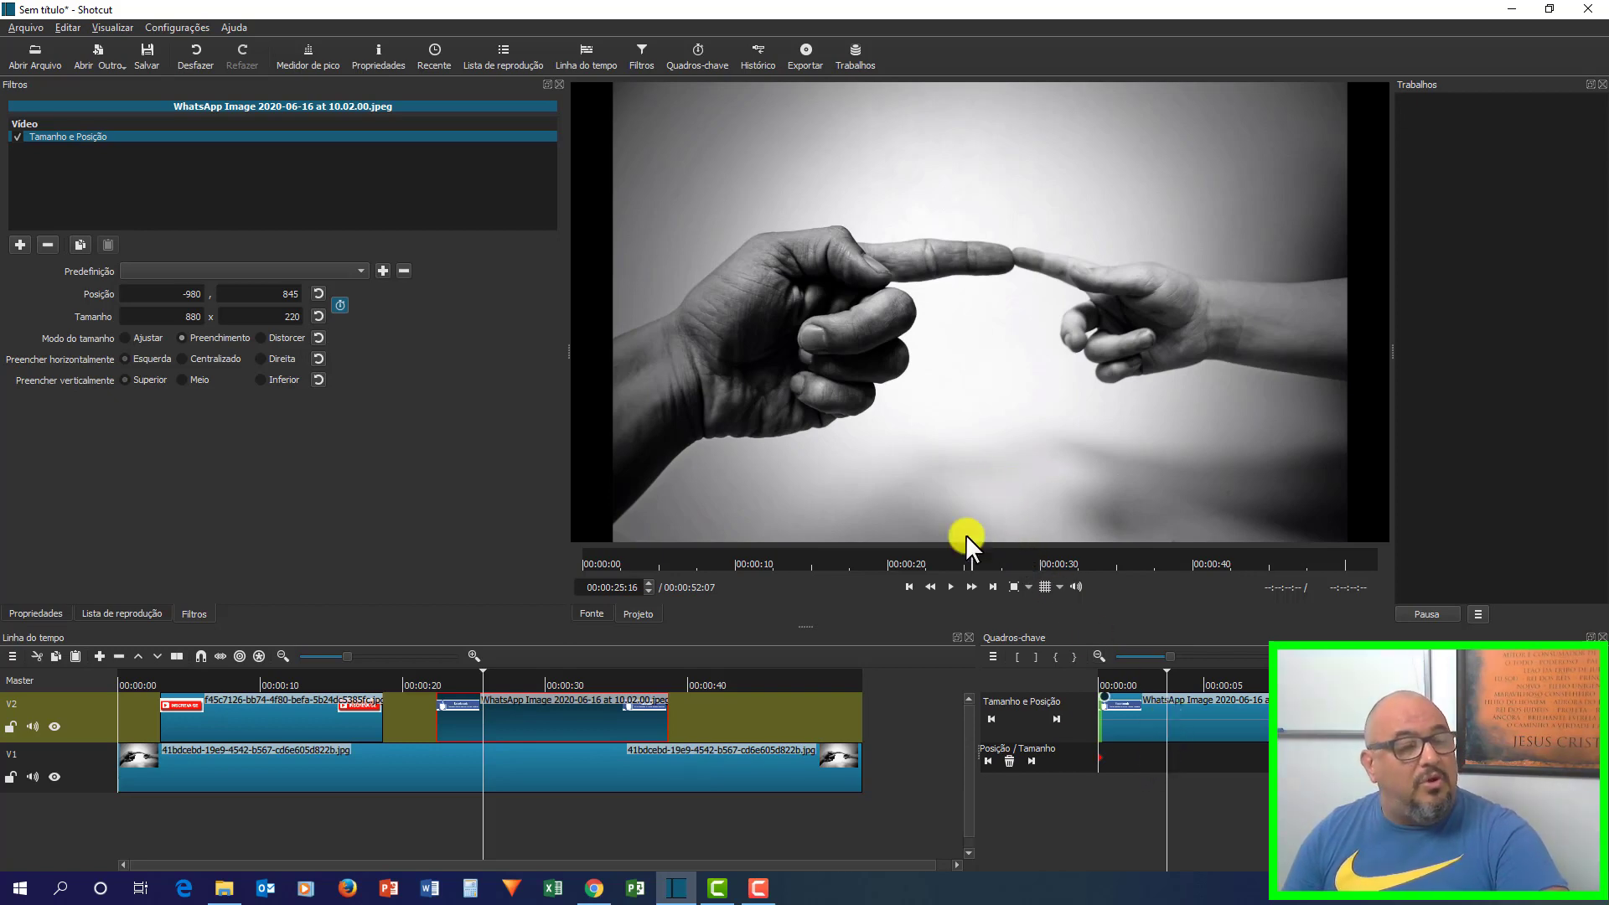
left_click(180, 294)
key("BackSpace")
key("BackSpace")
key("BackSpace")
key("BackSpace")
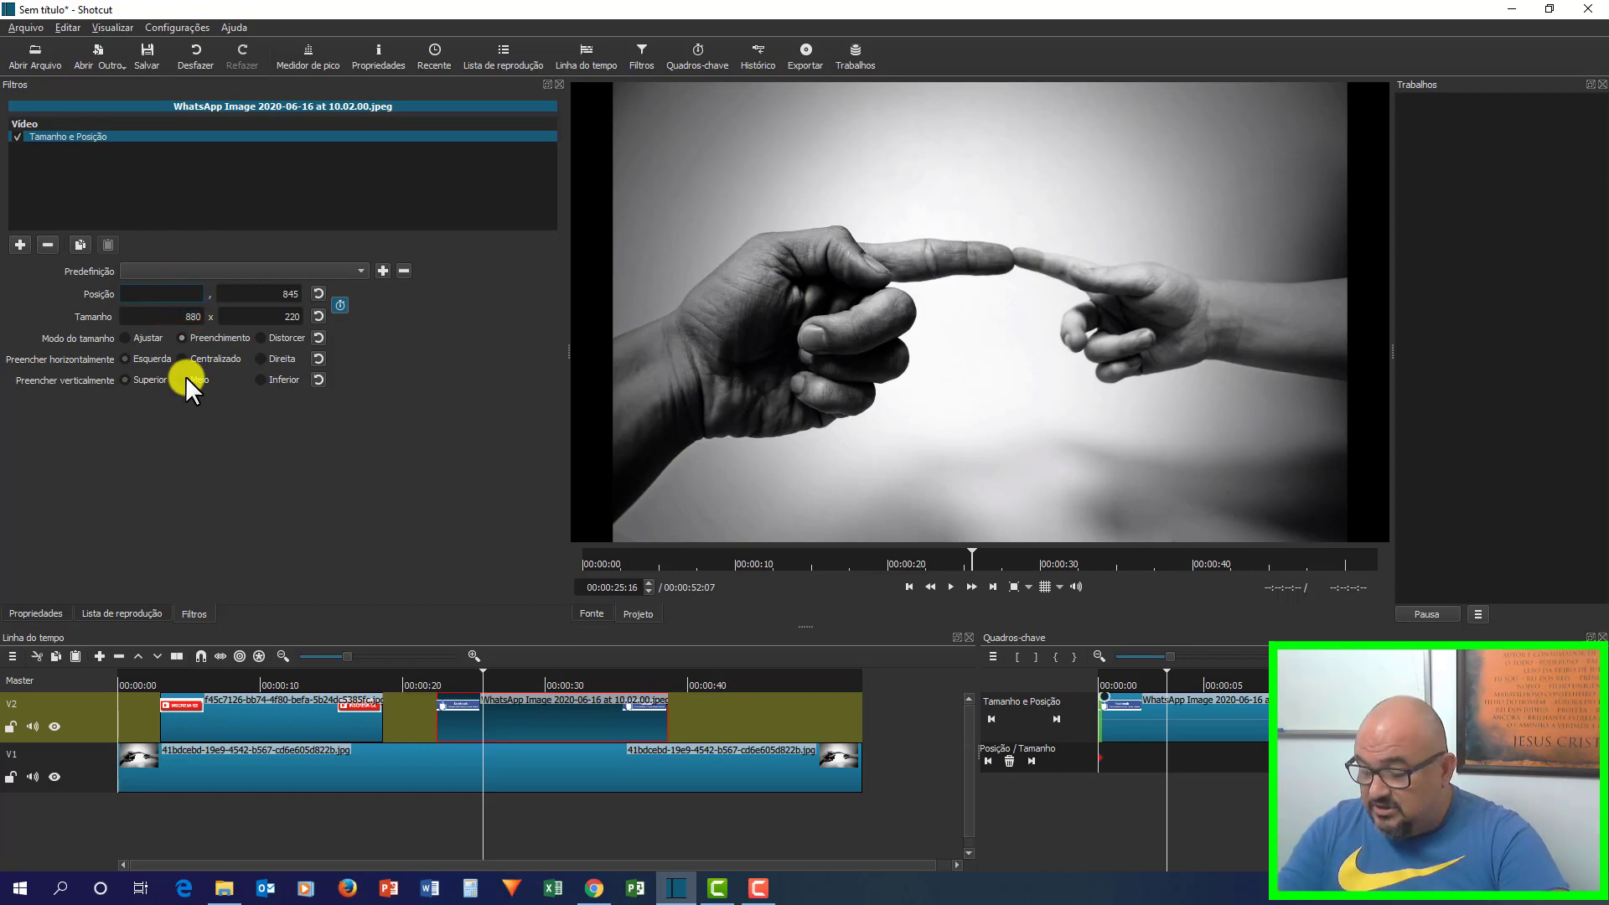
type("530")
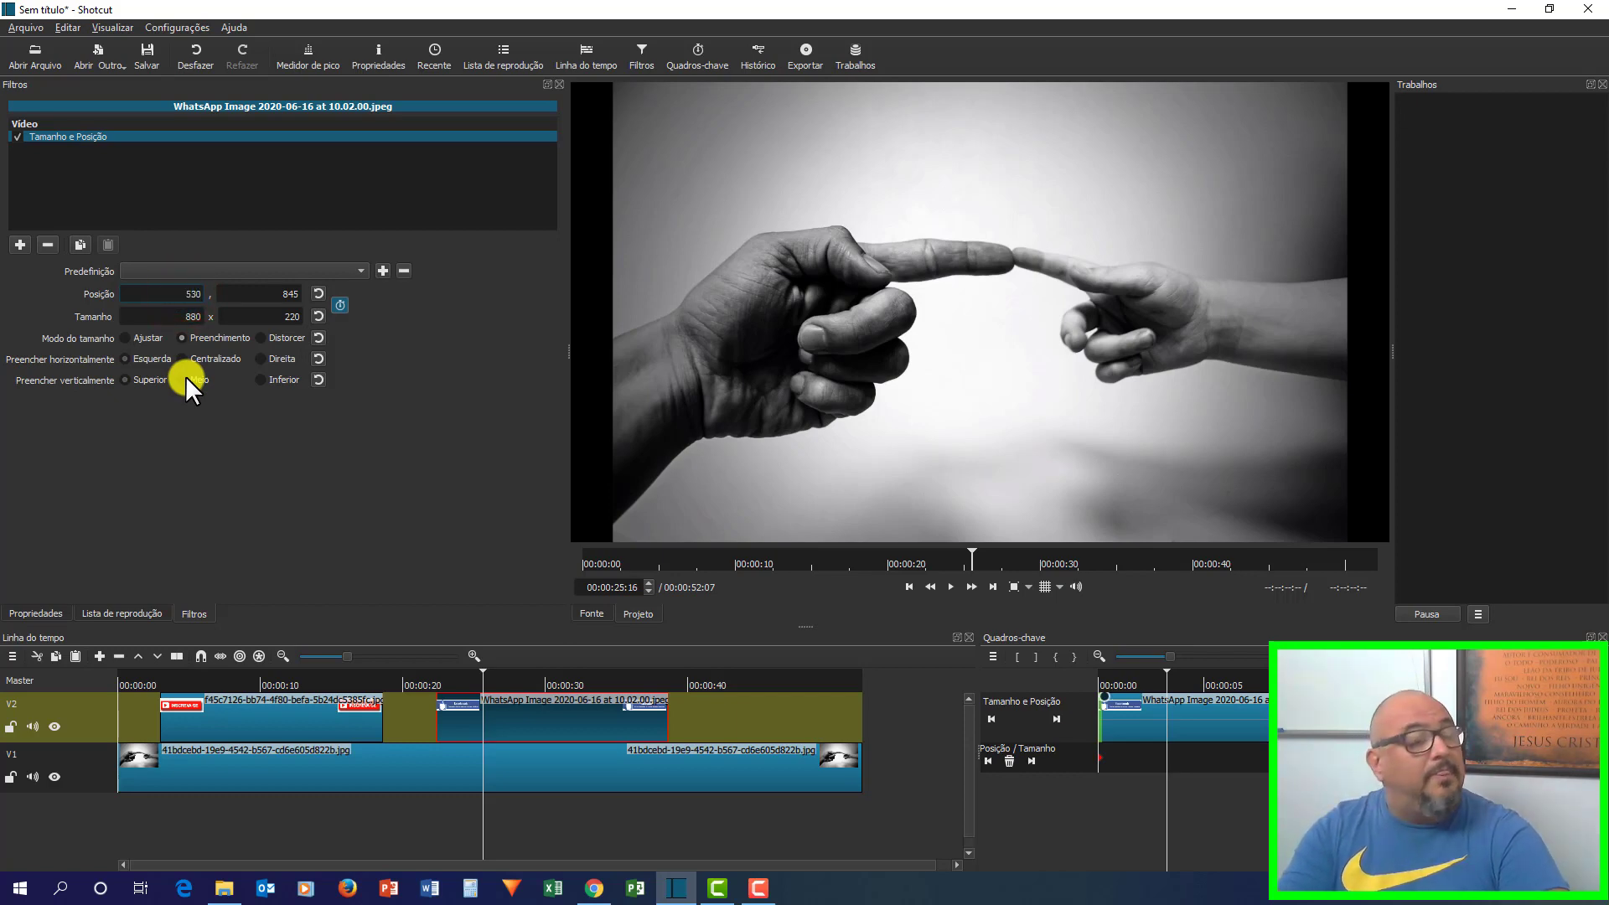
key("Return")
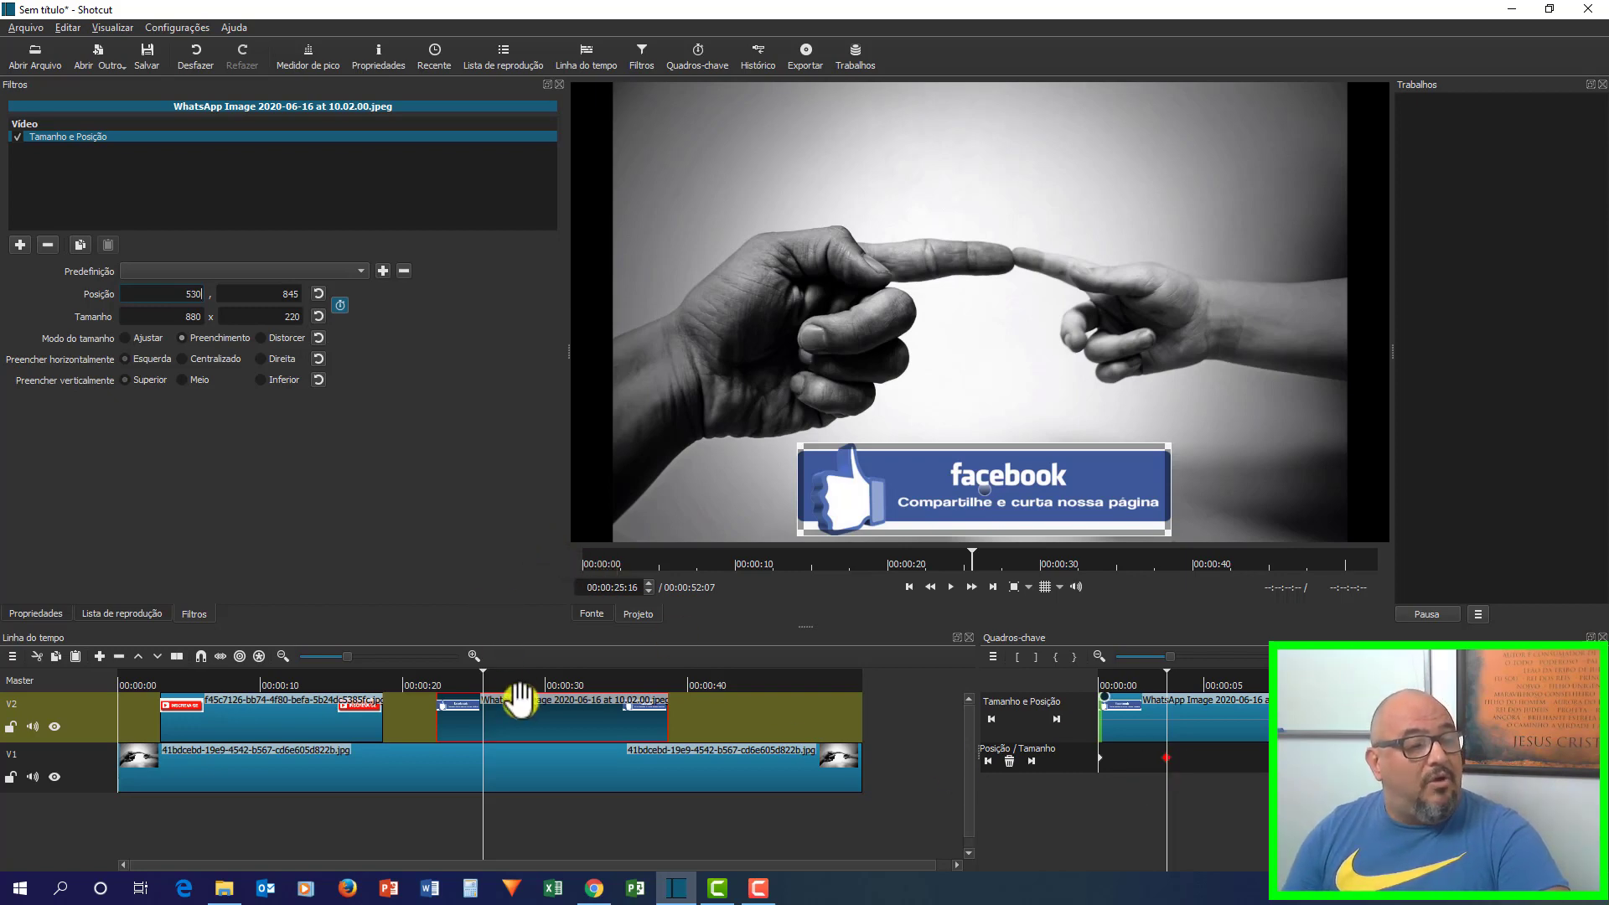
Move the playhead to 00:00:35:03 and re-enter 530 as the facebook banner's horizontal position.
left_click_drag(485, 671, 580, 674)
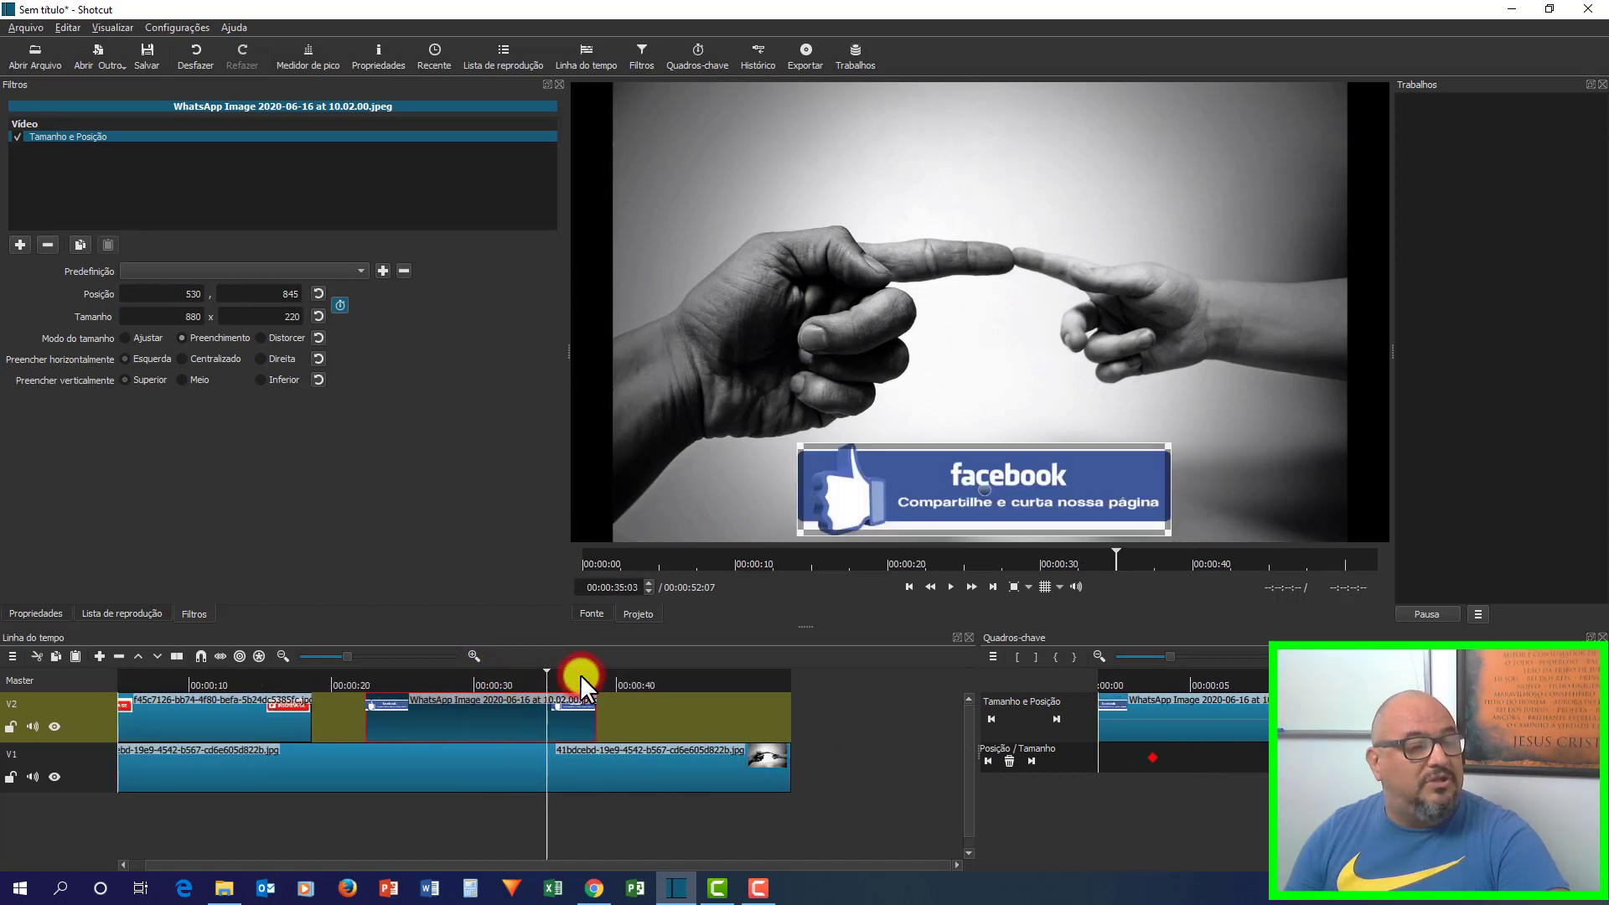
left_click(183, 291)
key("Delete")
key("Delete")
key("Delete")
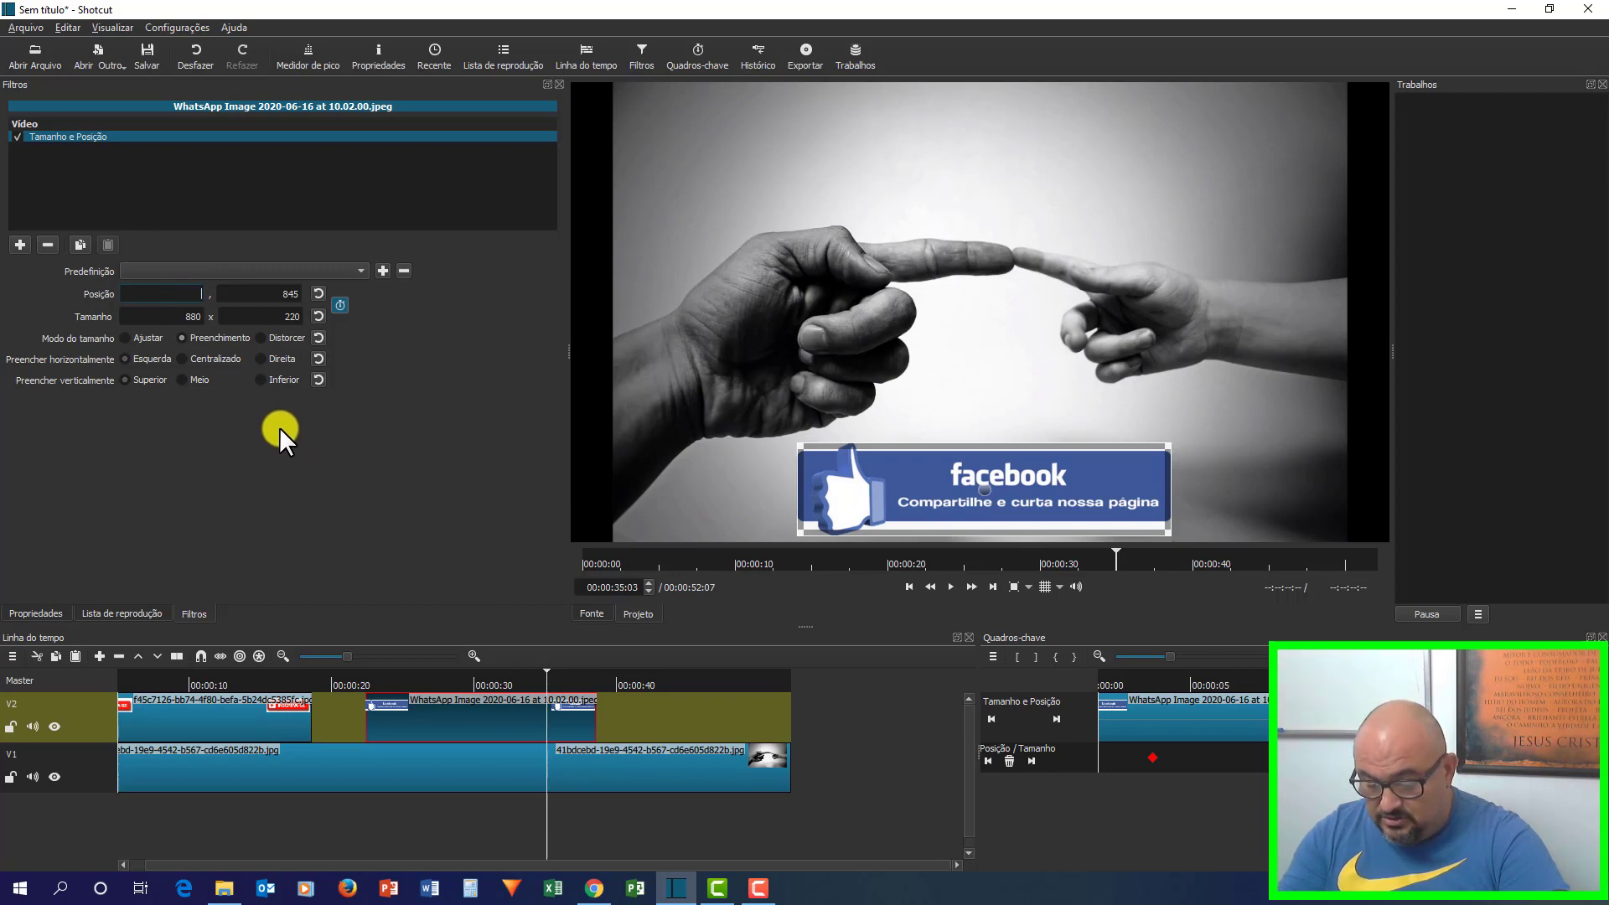
type("30")
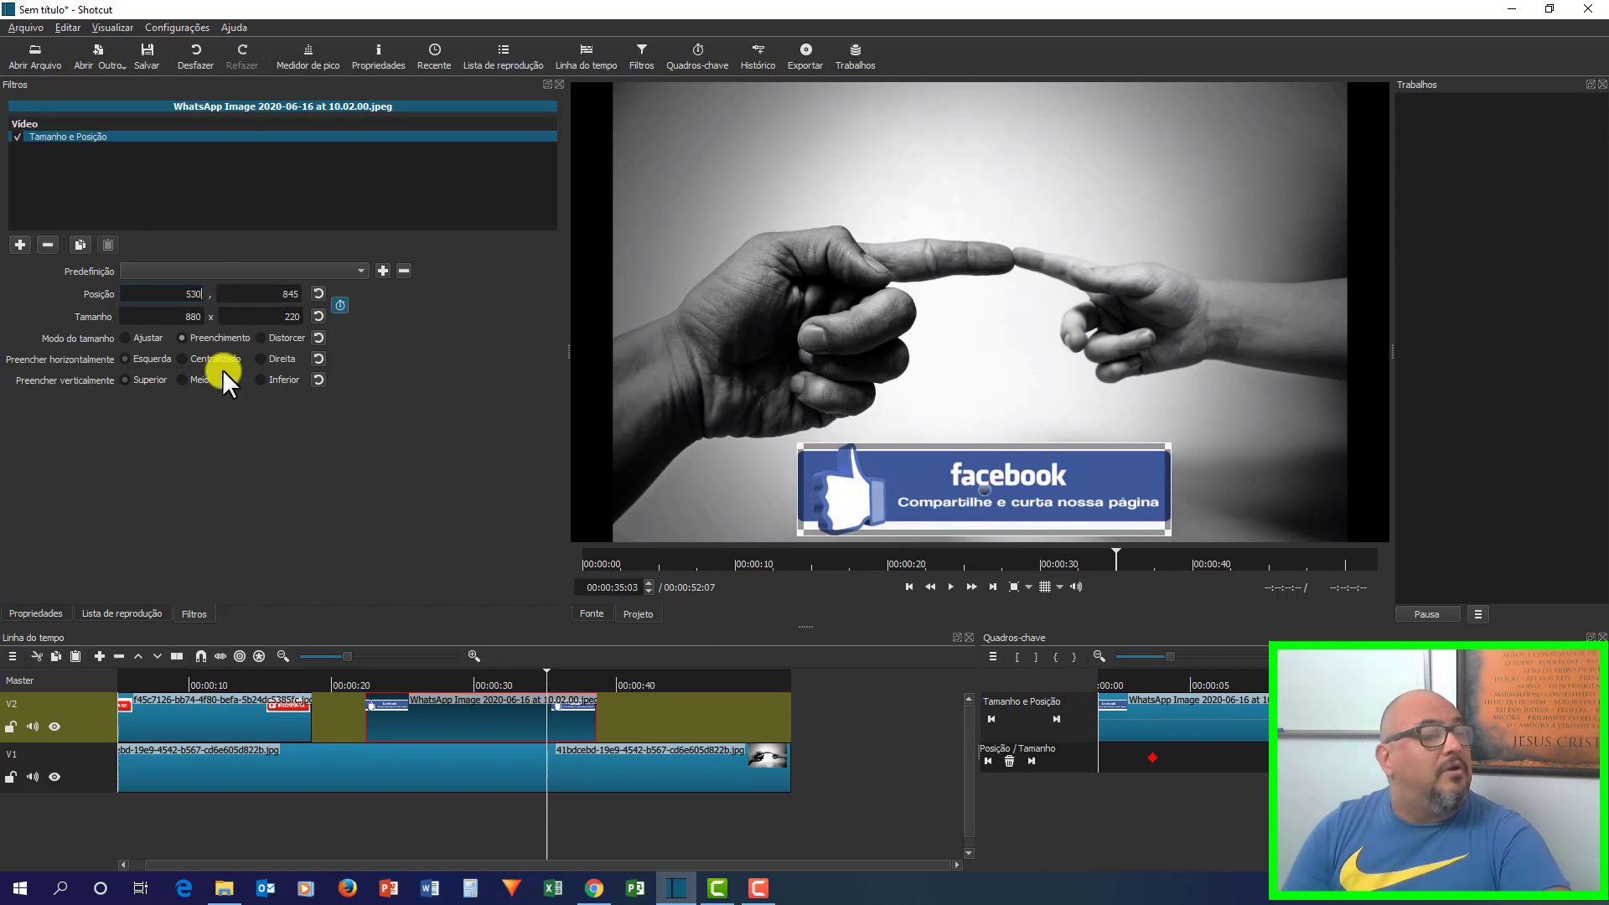
left_click(184, 293)
key("BackSpace")
key("BackSpace")
key("BackSpace")
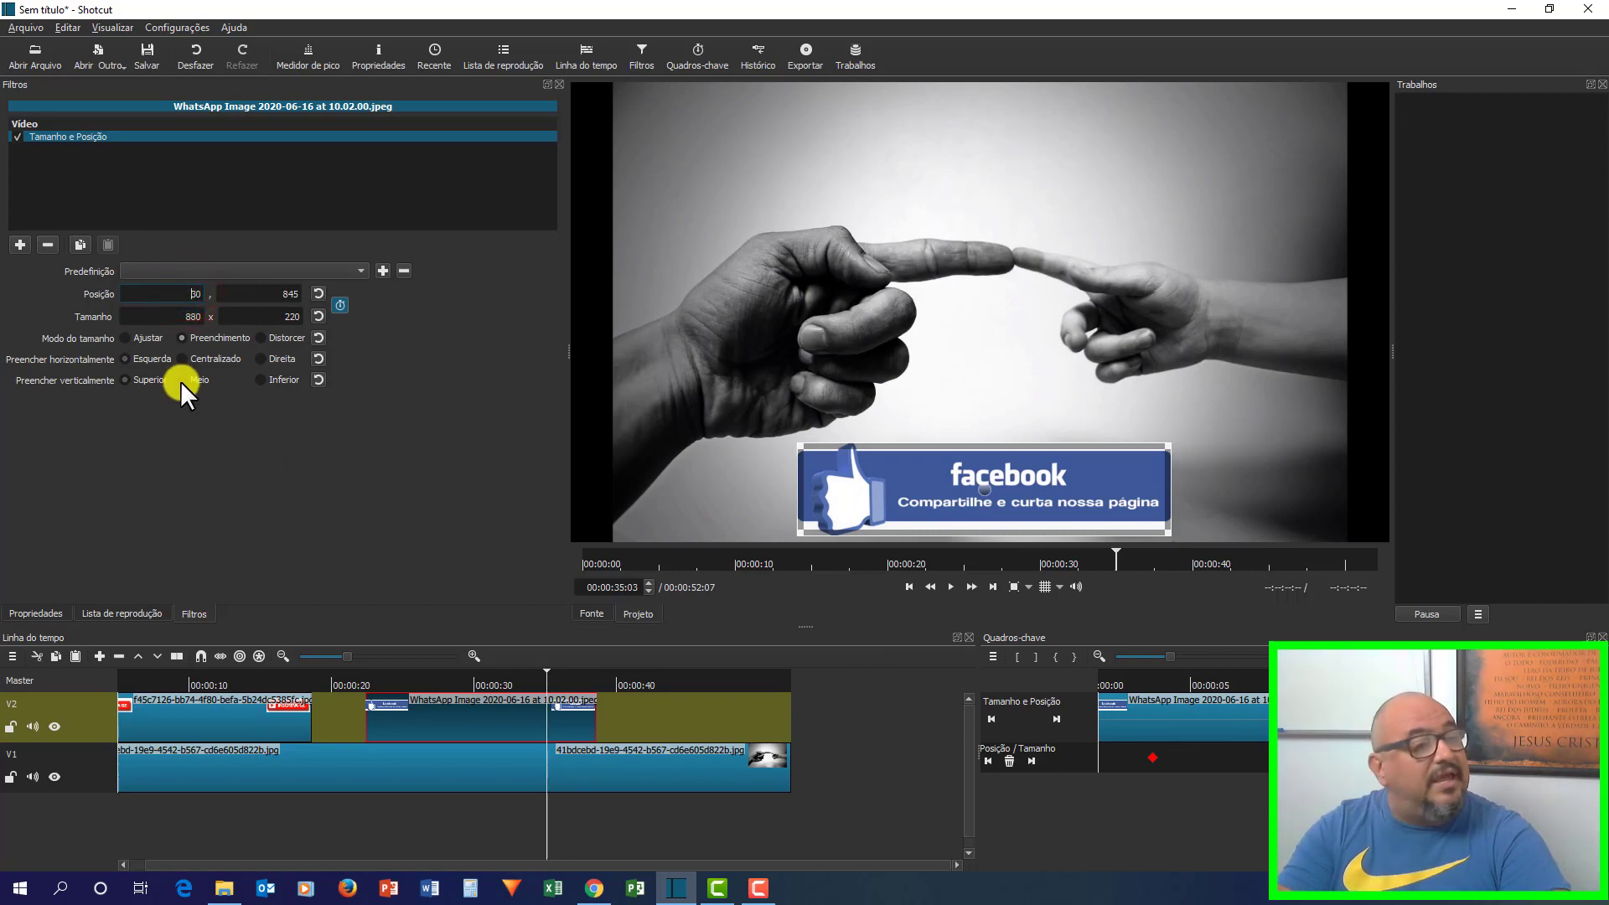
key("Return")
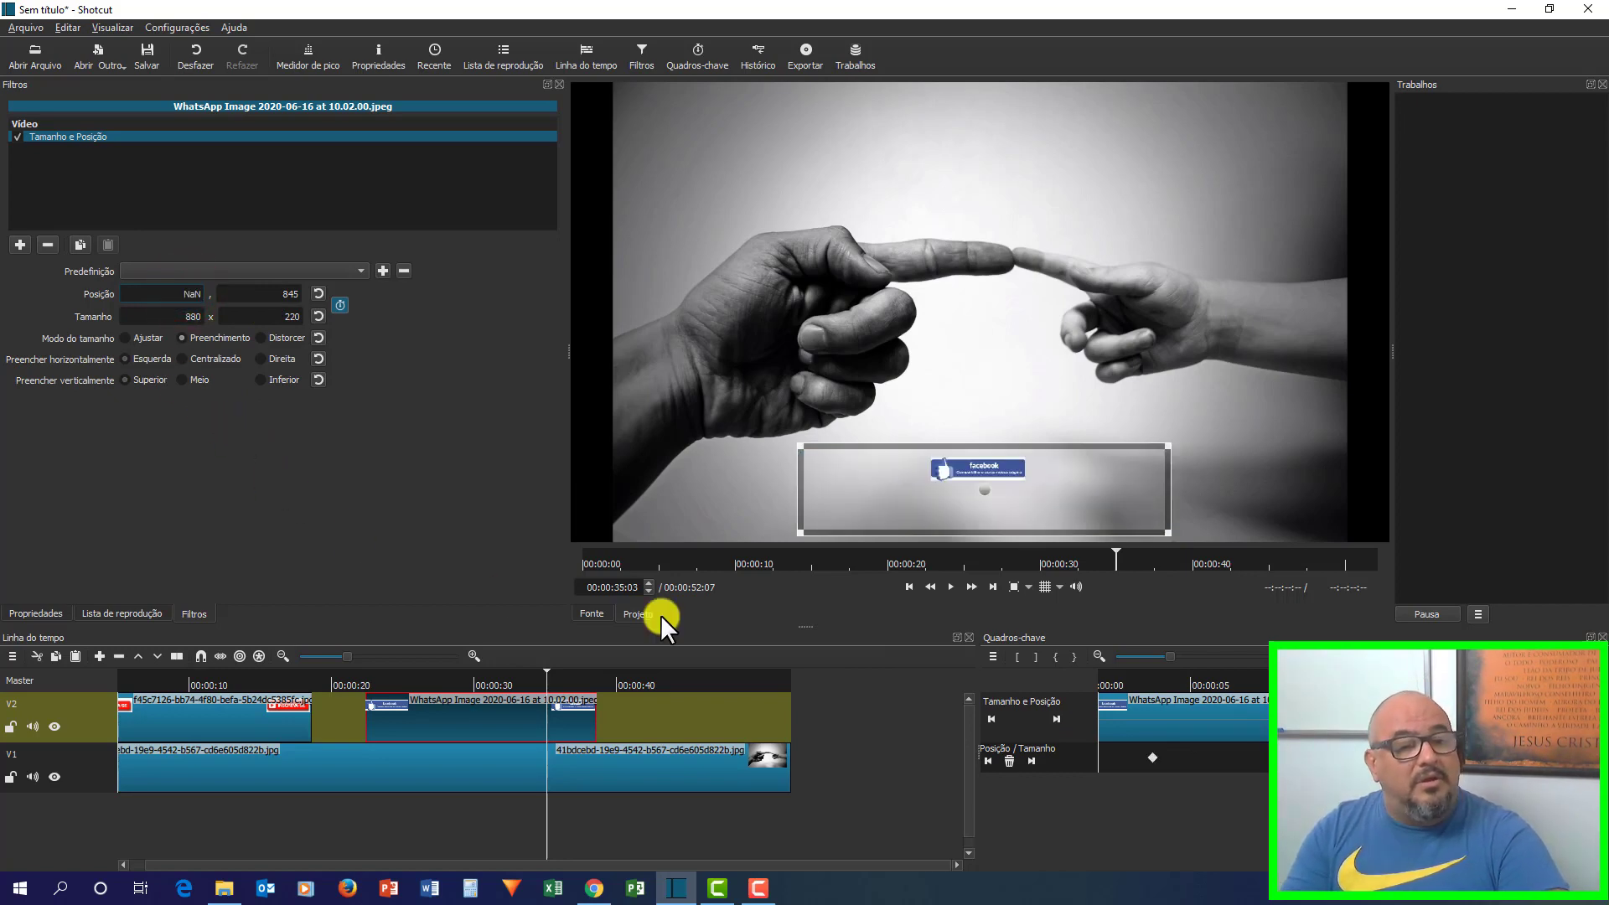
Hold the facebook banner at horizontal position 530 with a keyframe at 00:00:35:03.
left_click(179, 291)
key("Delete")
key("Delete")
key("Delete")
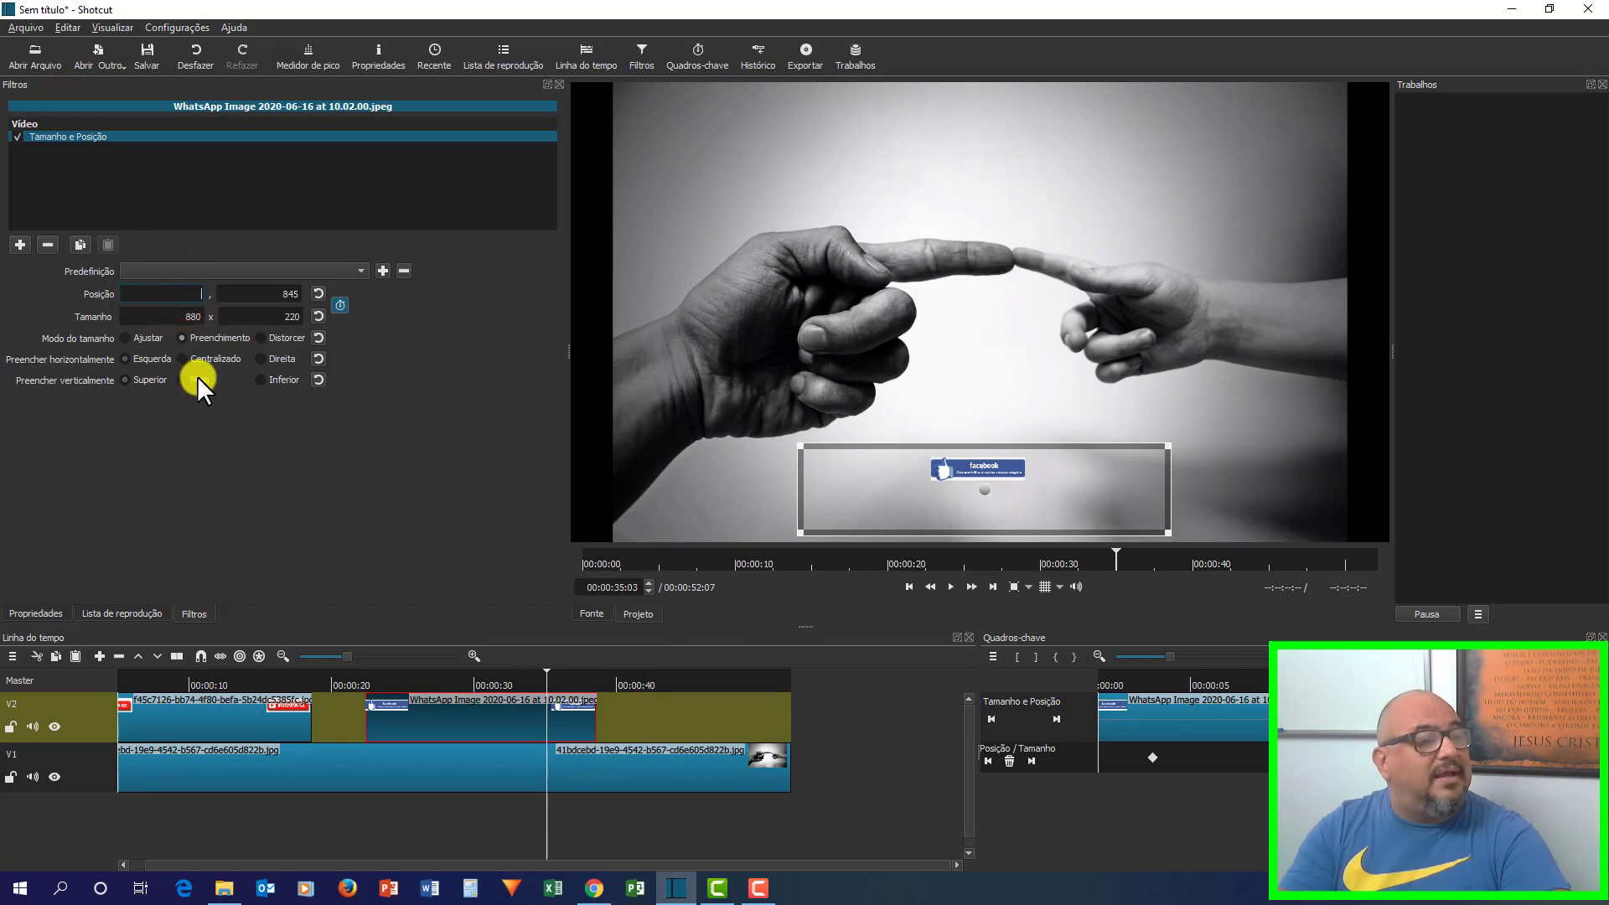
type("530")
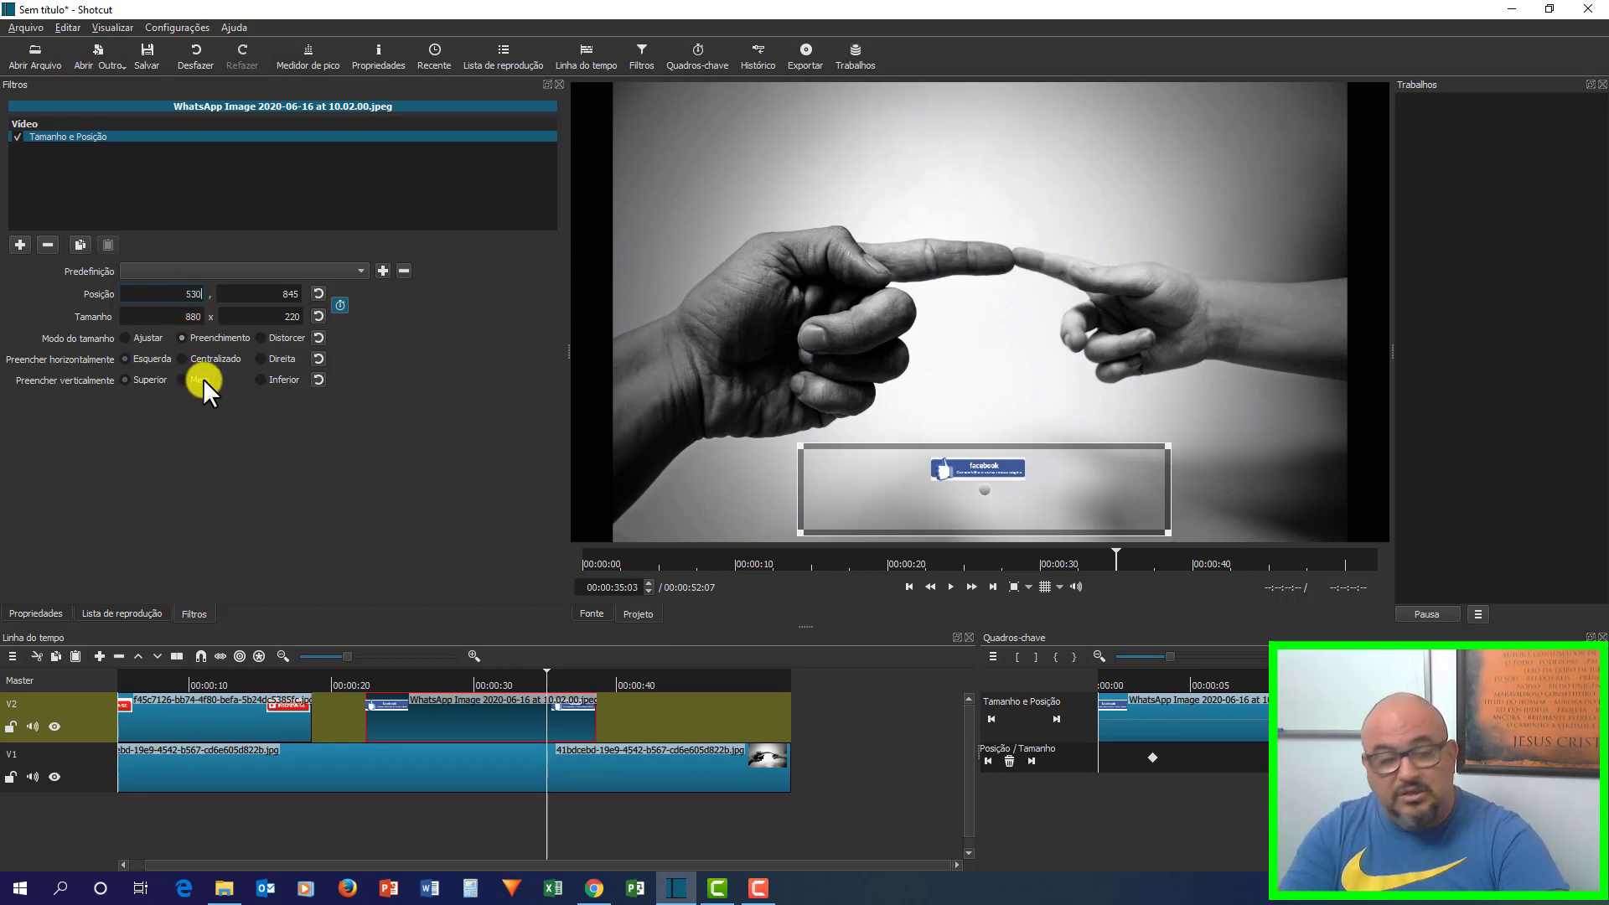
key("Return")
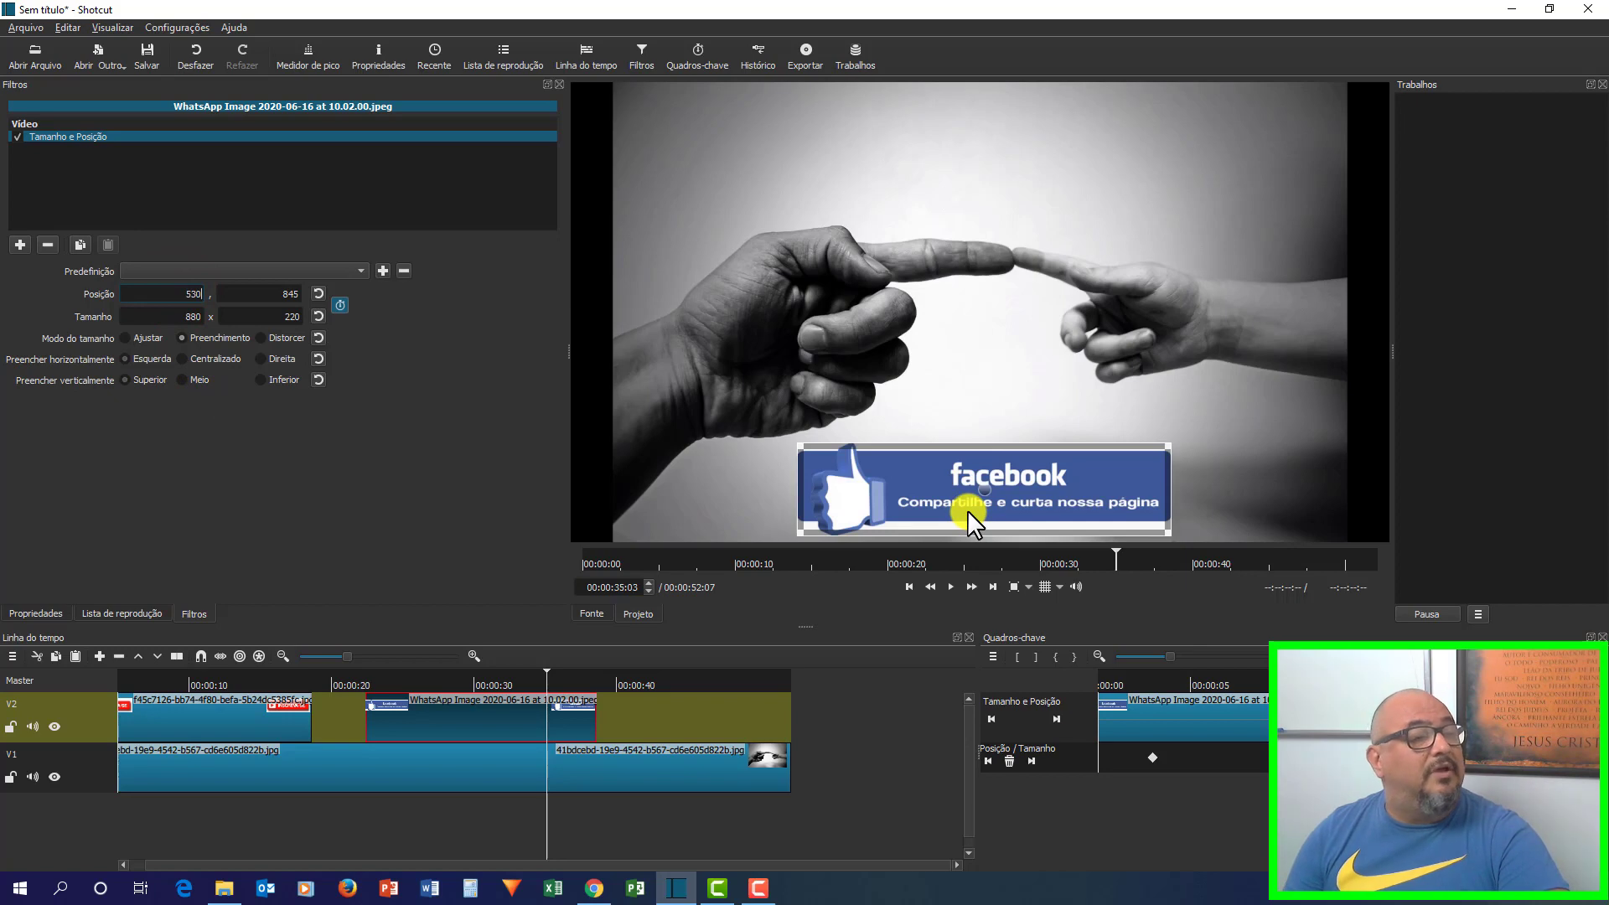
Add a keyframe at the facebook clip's end, 00:00:38:13, with horizontal position 1985.
left_click(595, 673)
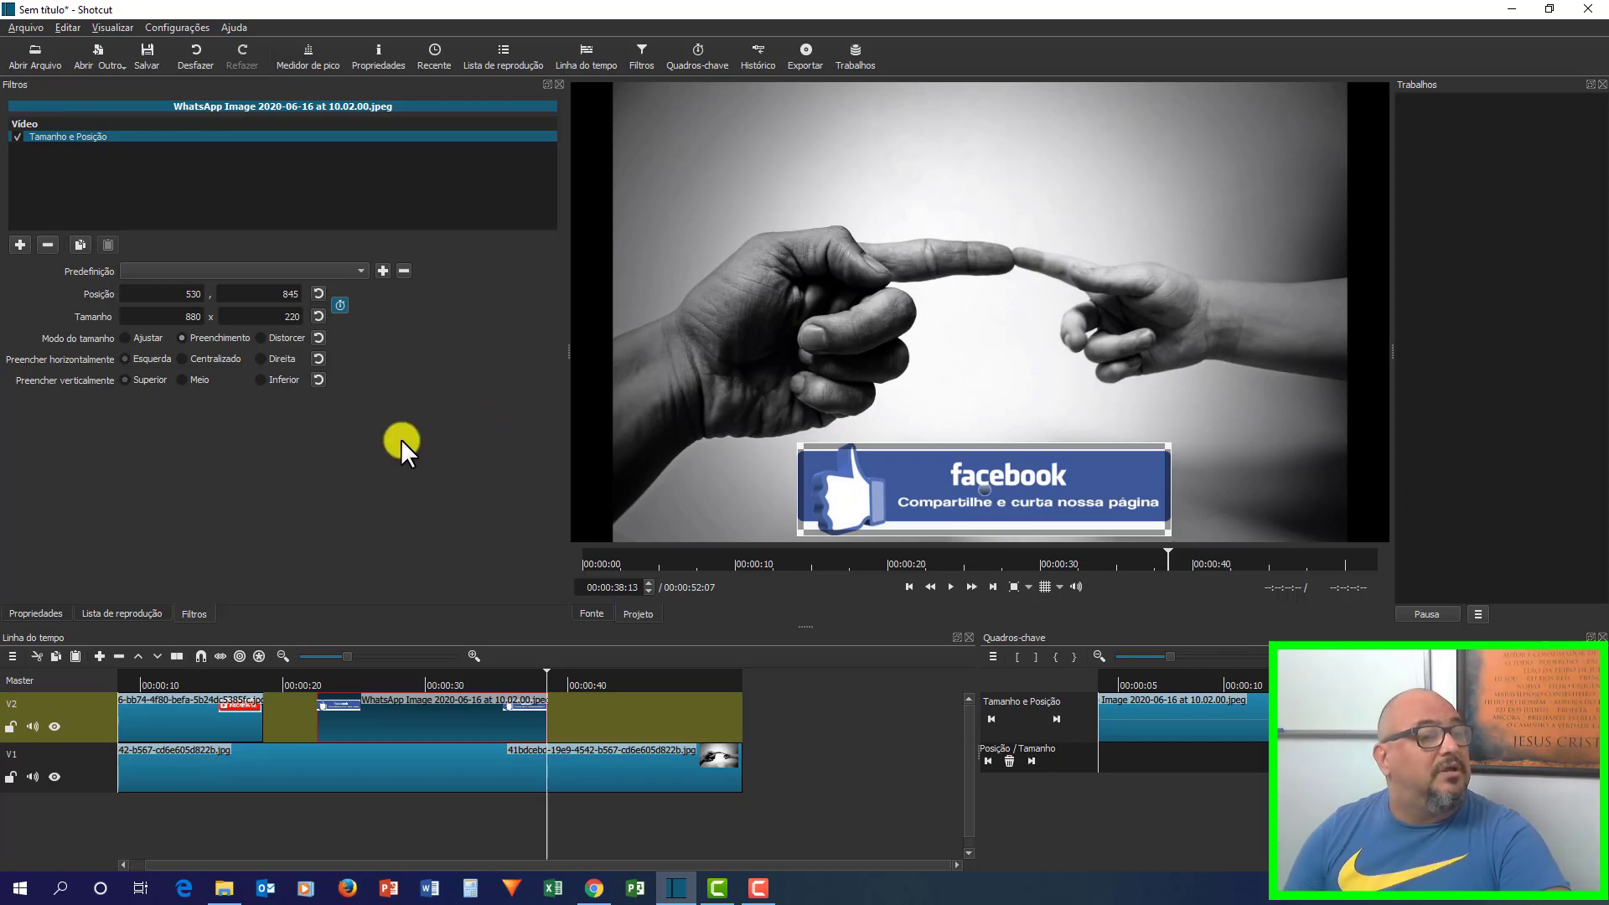
left_click(181, 291)
key("Delete")
key("Delete")
key("Delete")
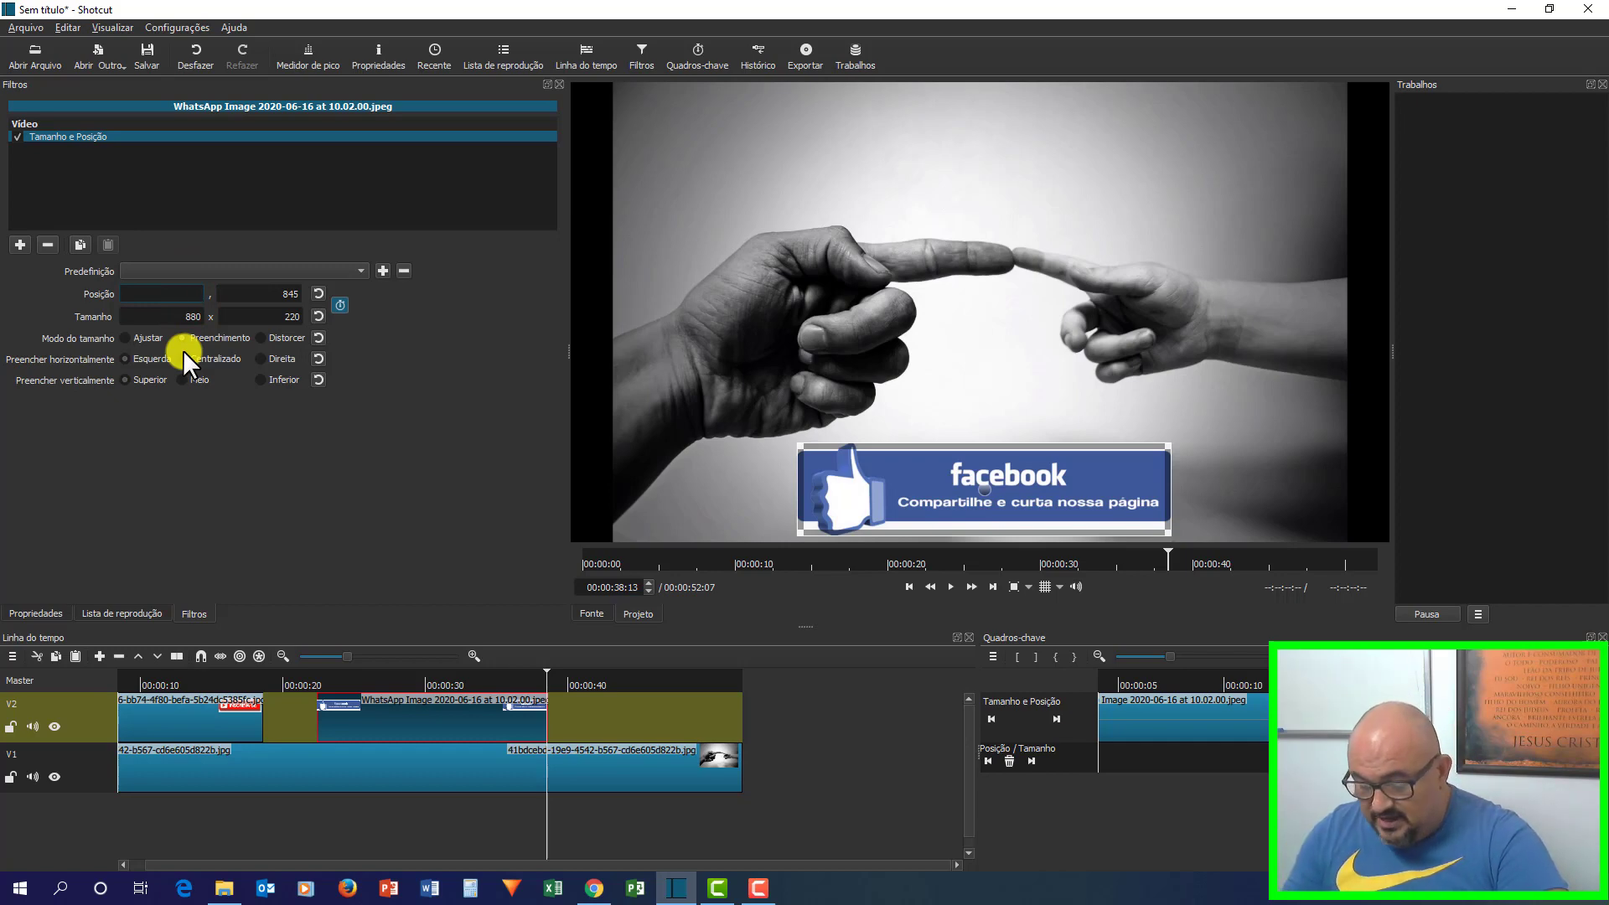
type("1985")
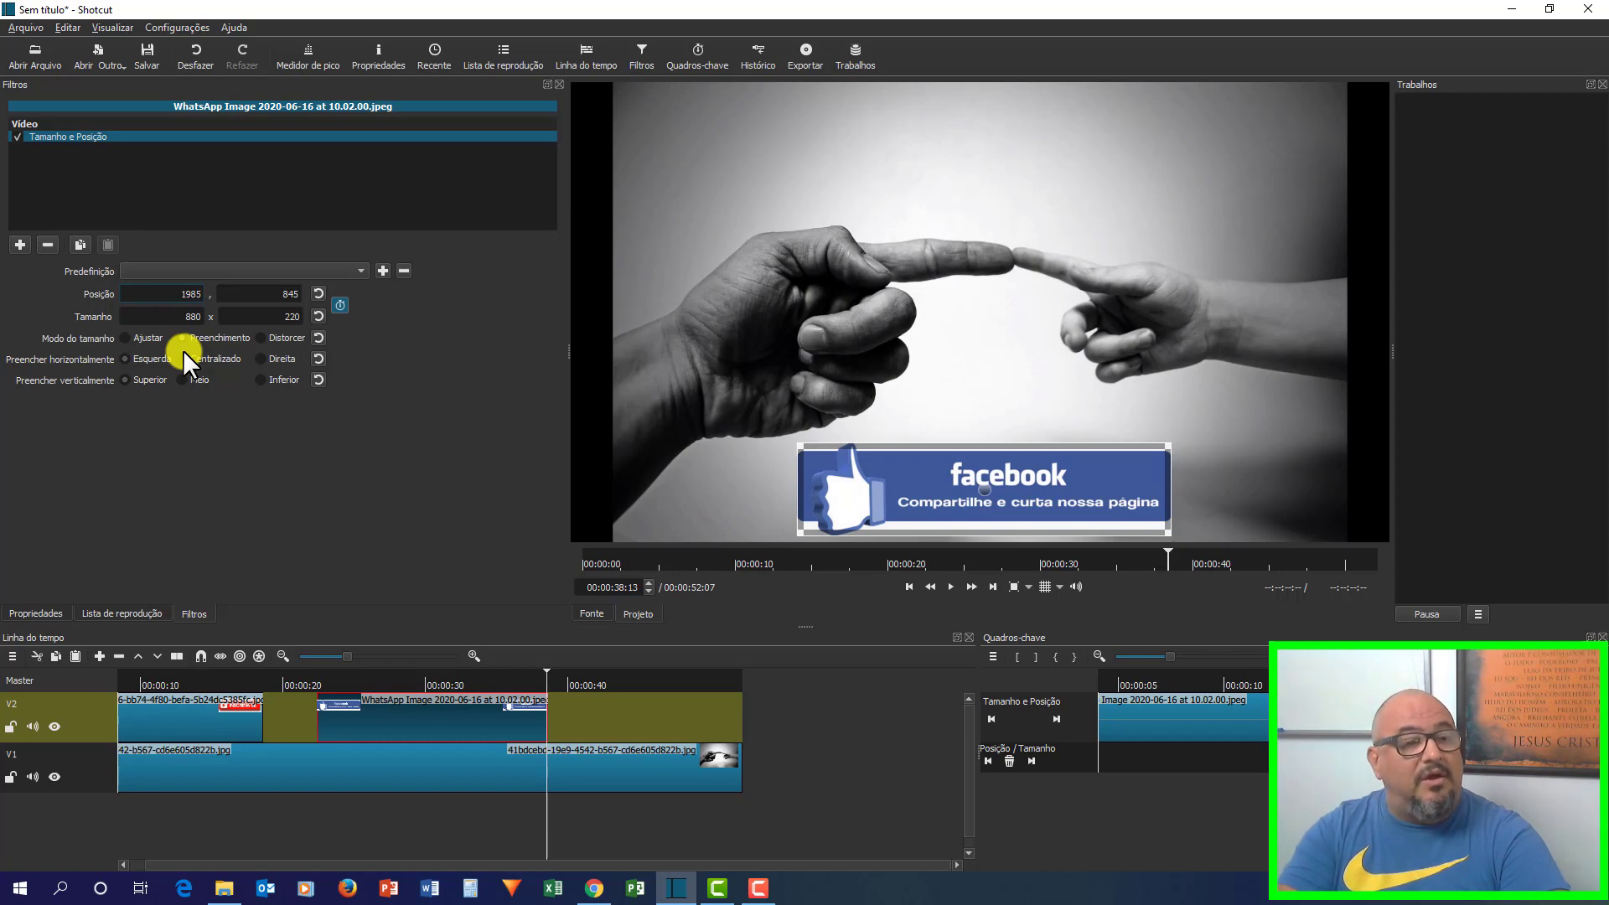
key("Return")
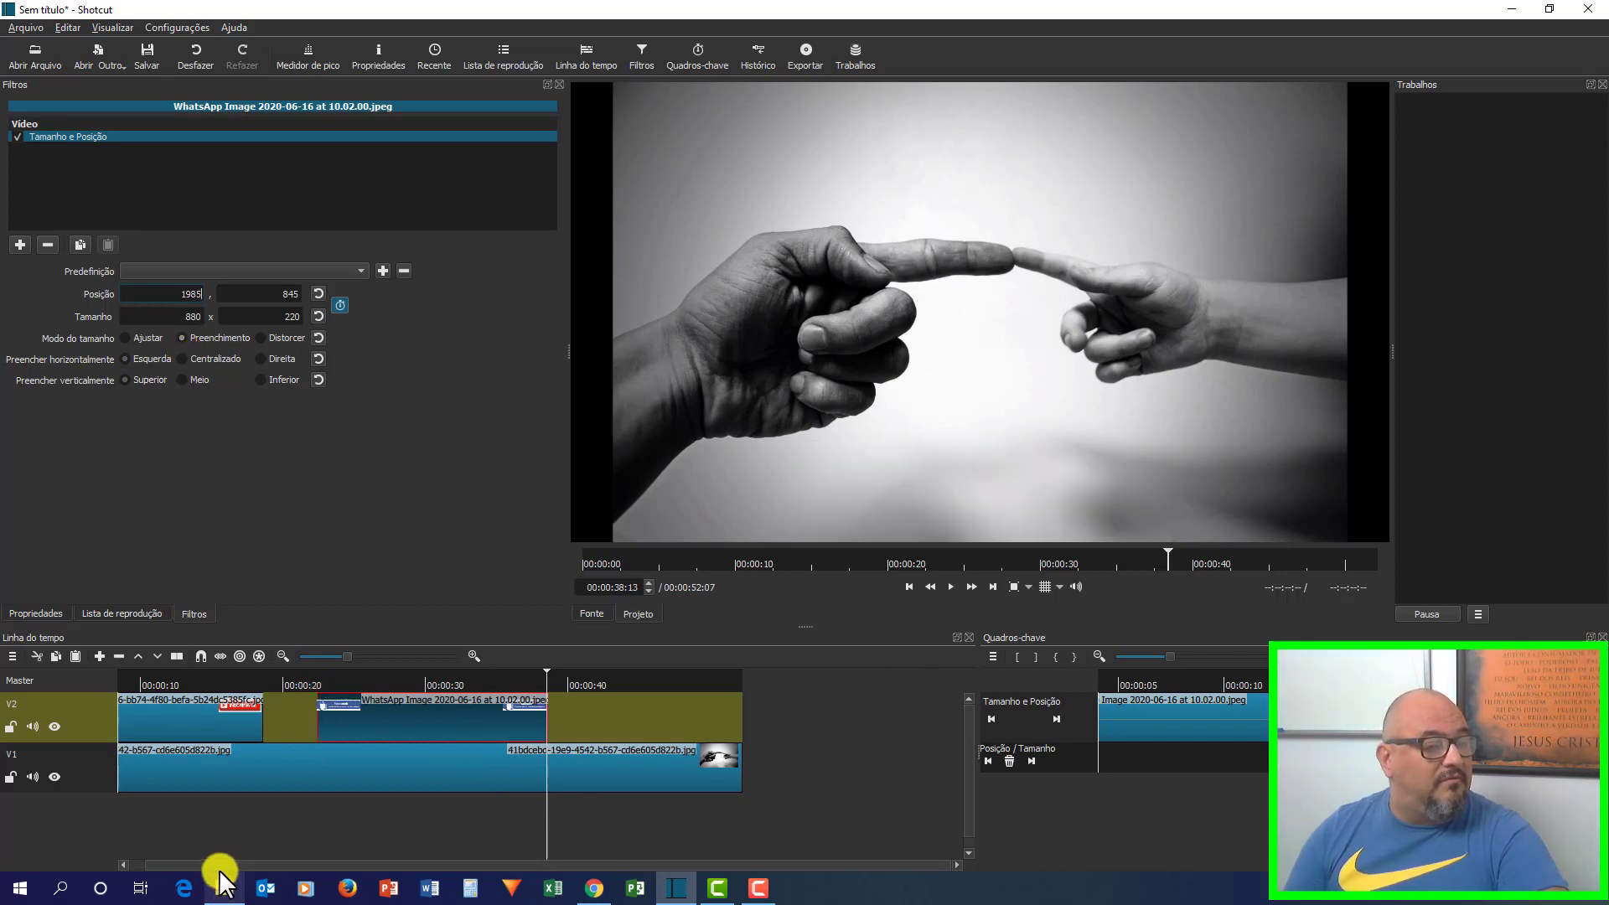
Play the facebook banner's animation from just before its clip and stop after the clip ends.
left_click_drag(216, 864, 158, 865)
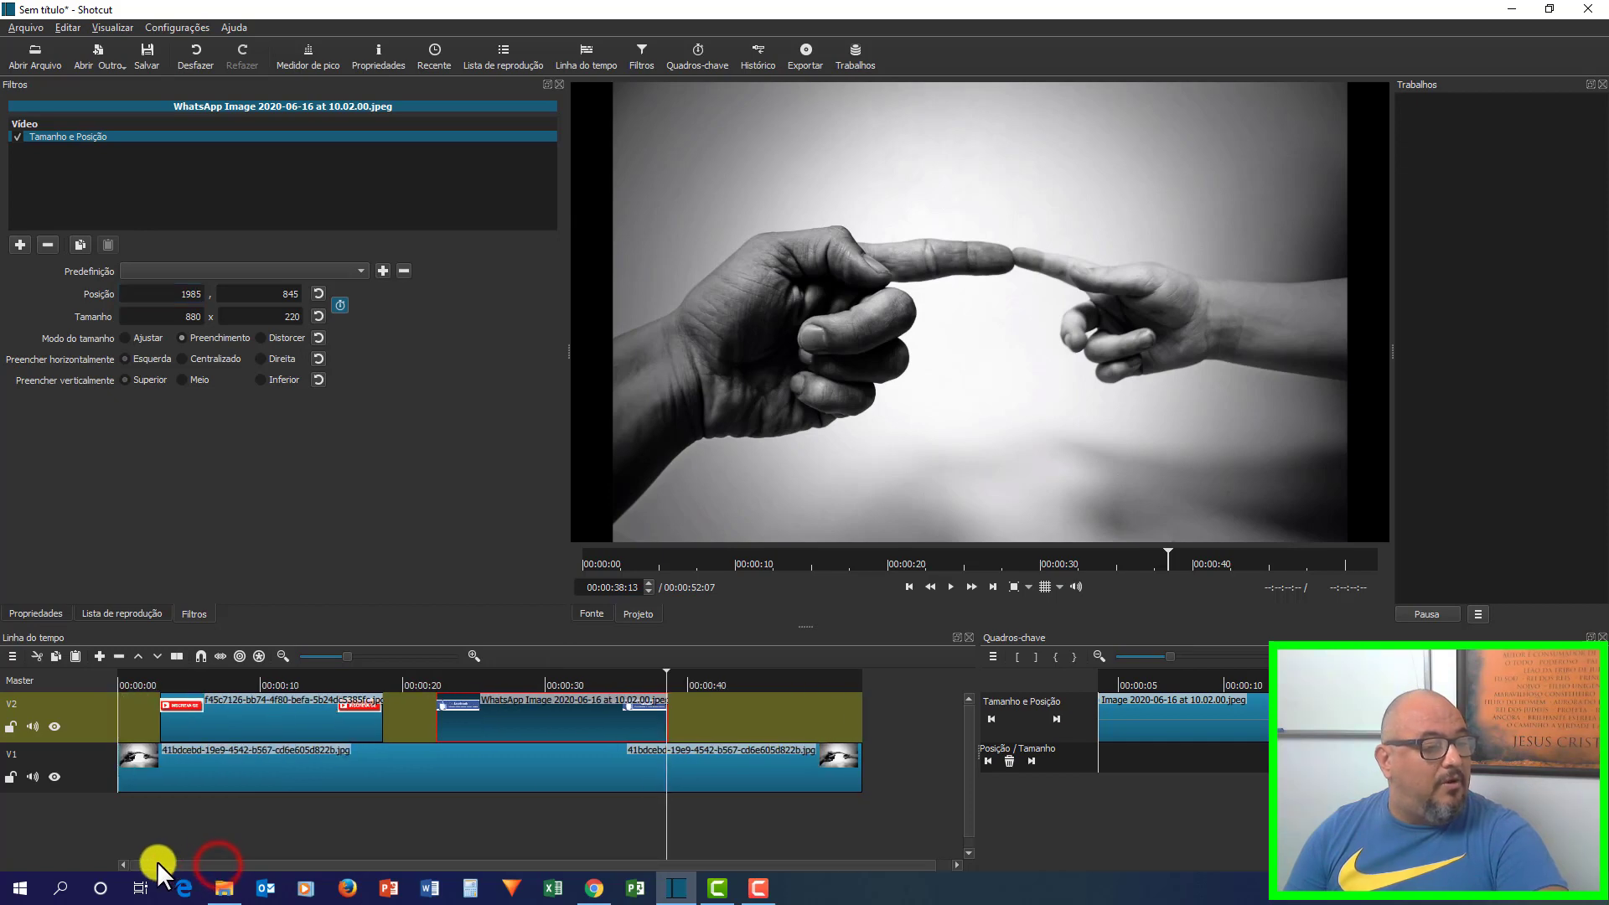
left_click(430, 672)
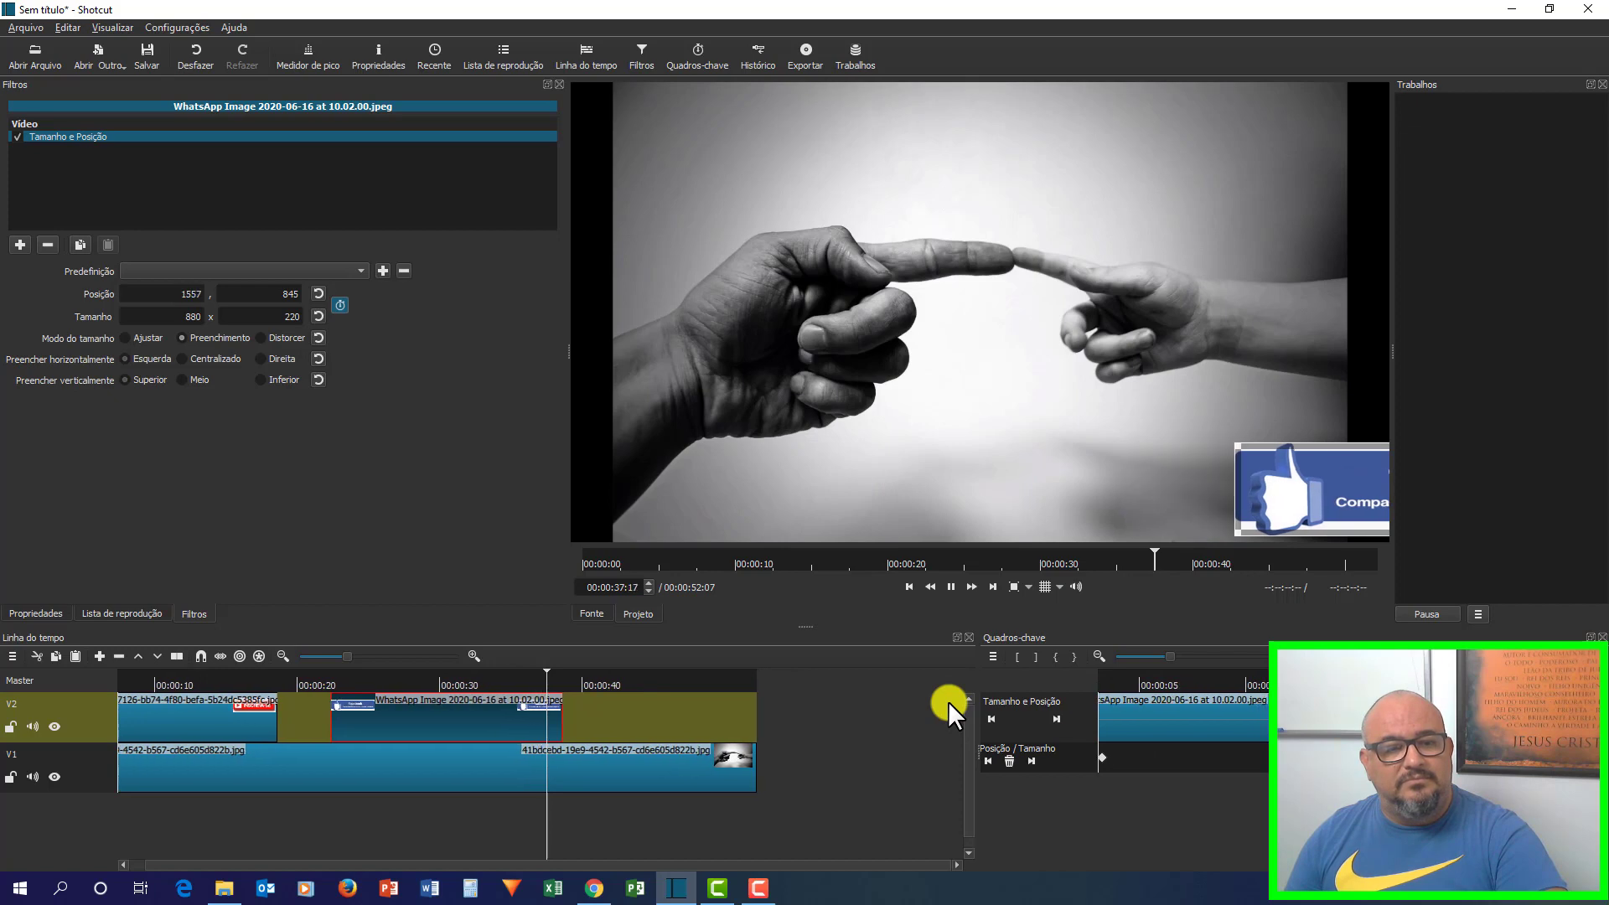
left_click(951, 587)
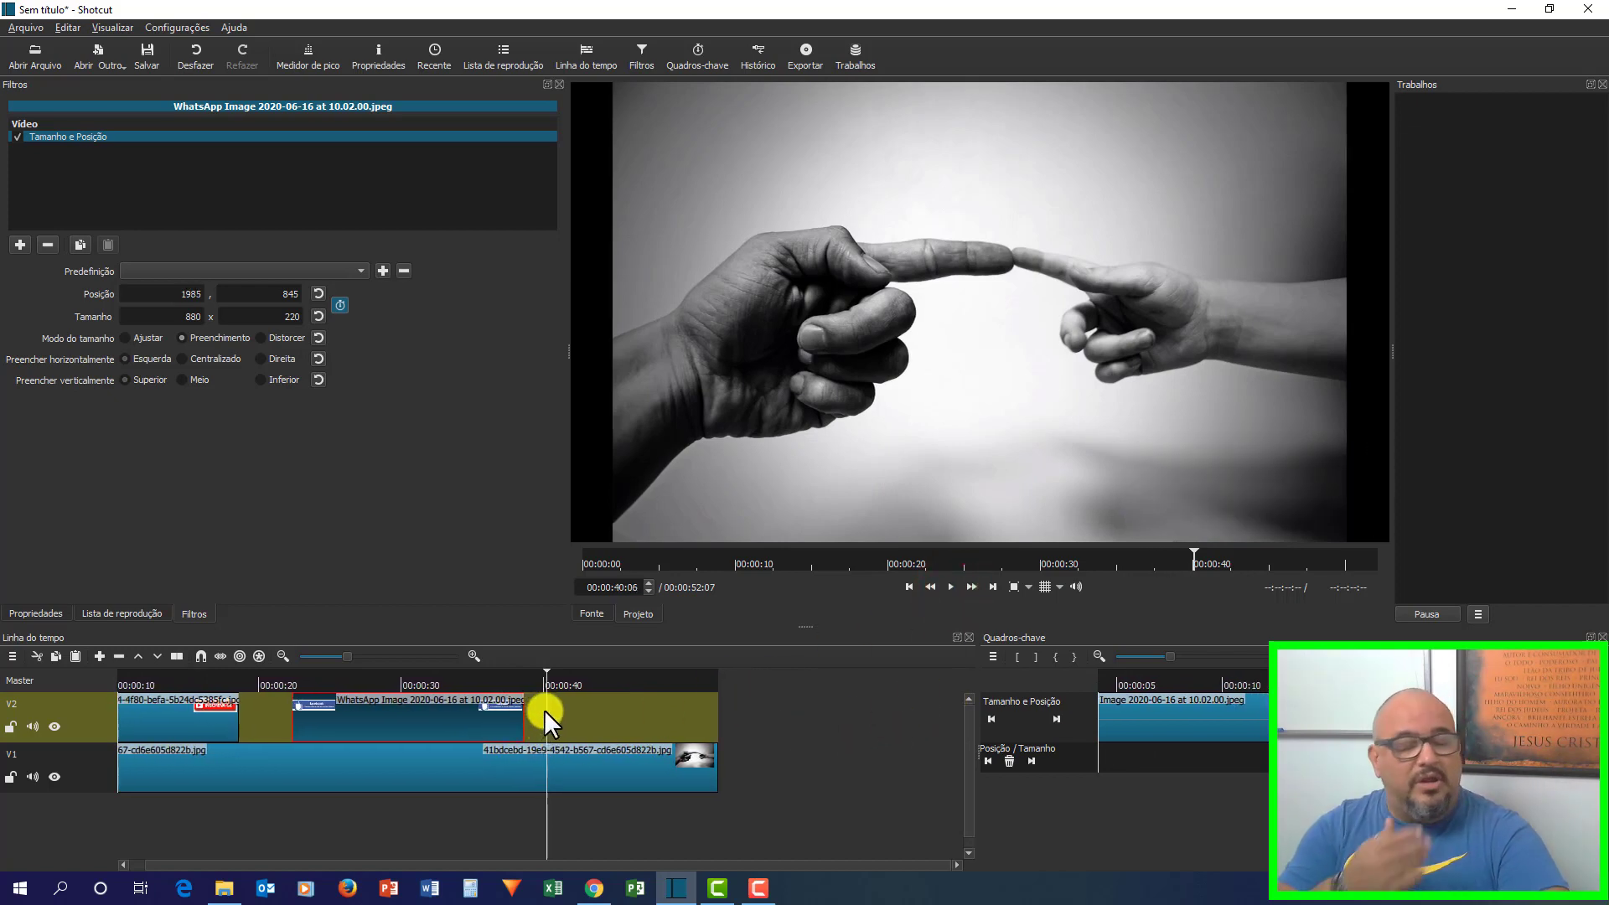